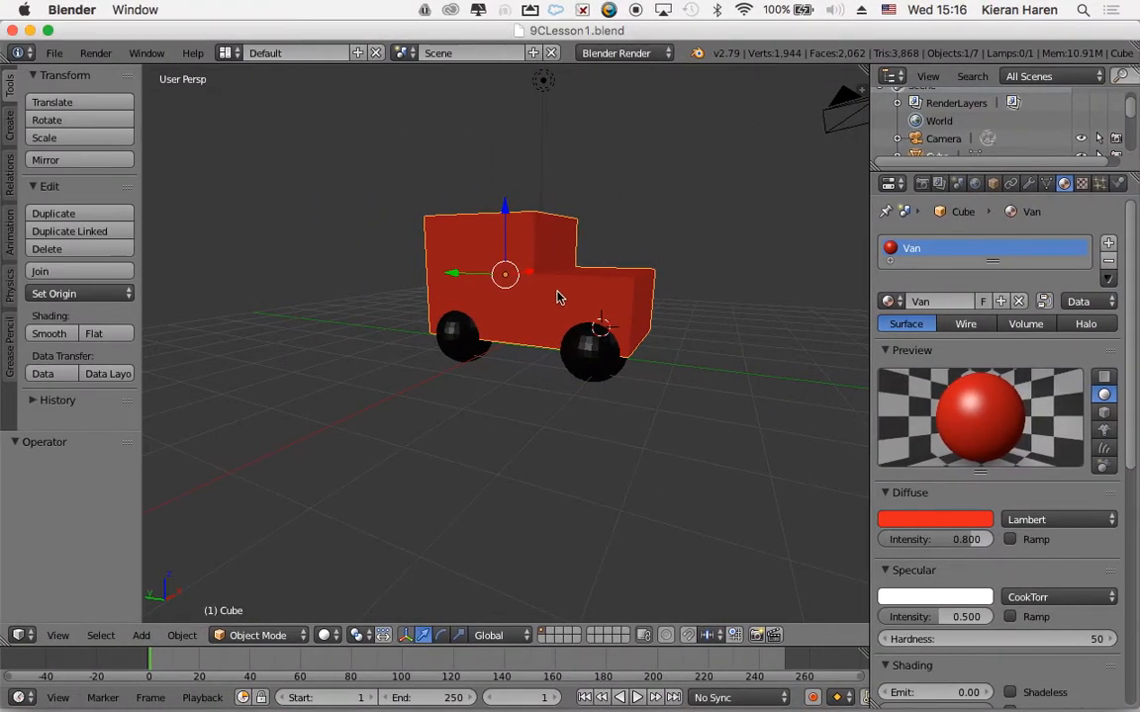
scroll(607, 291, left, 10)
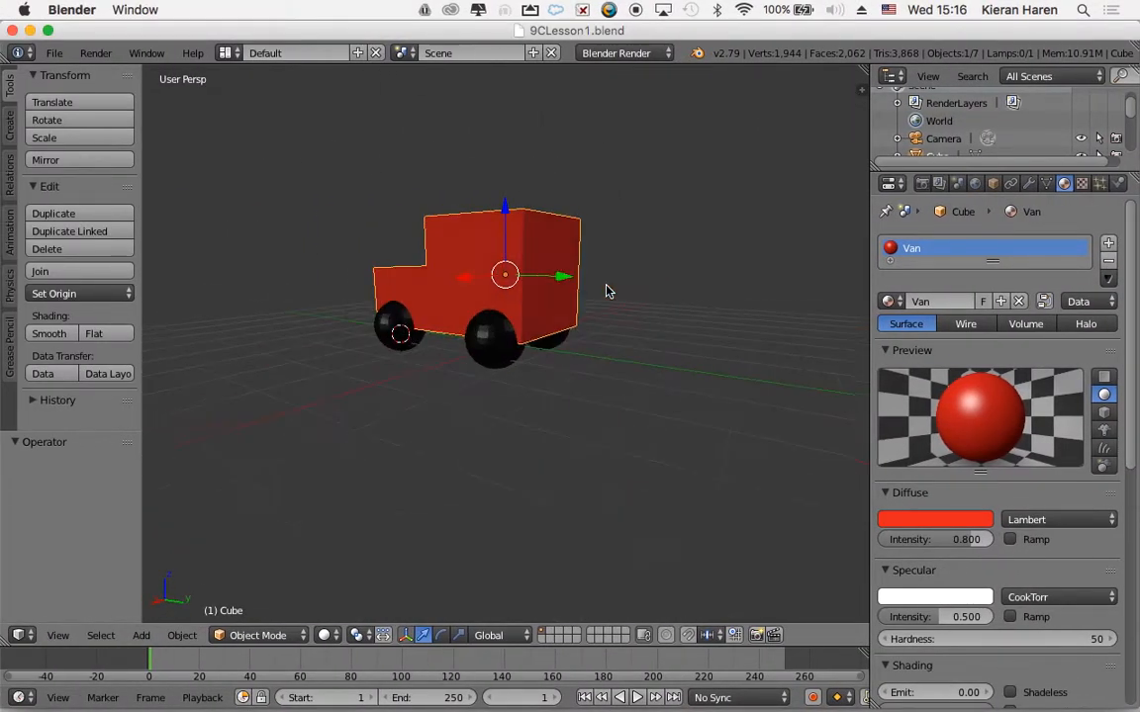
scroll(606, 291, left, 5)
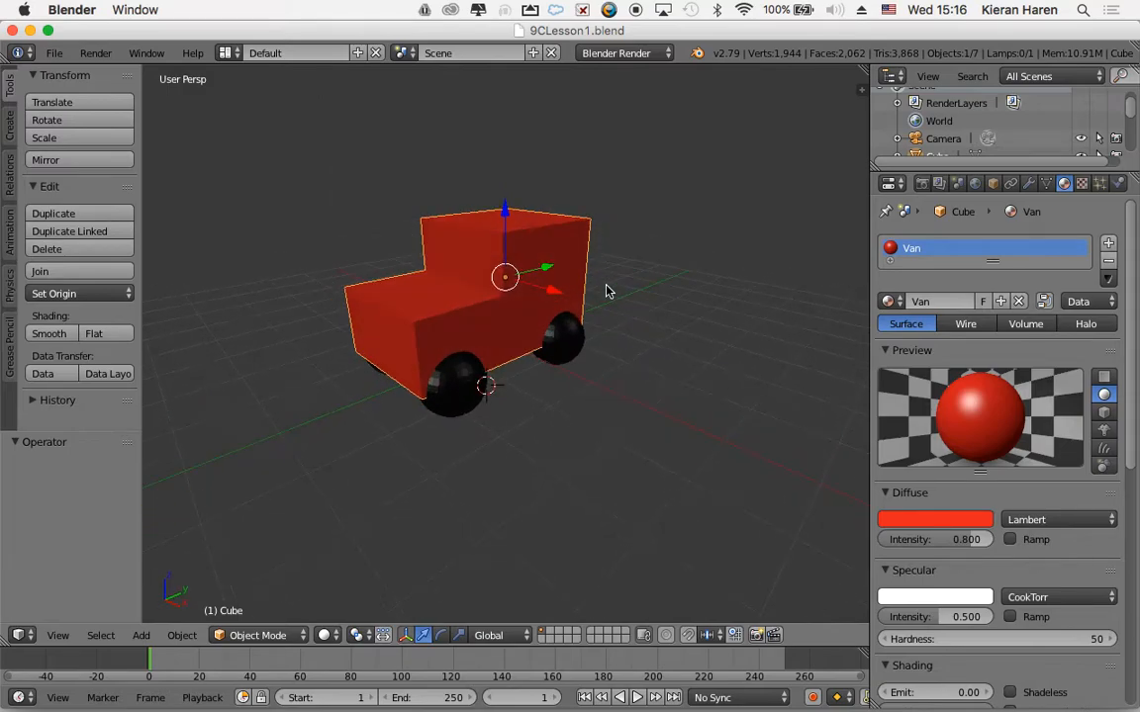
scroll(607, 291, left, 5)
scroll(607, 291, right, 5)
scroll(607, 291, left, 5)
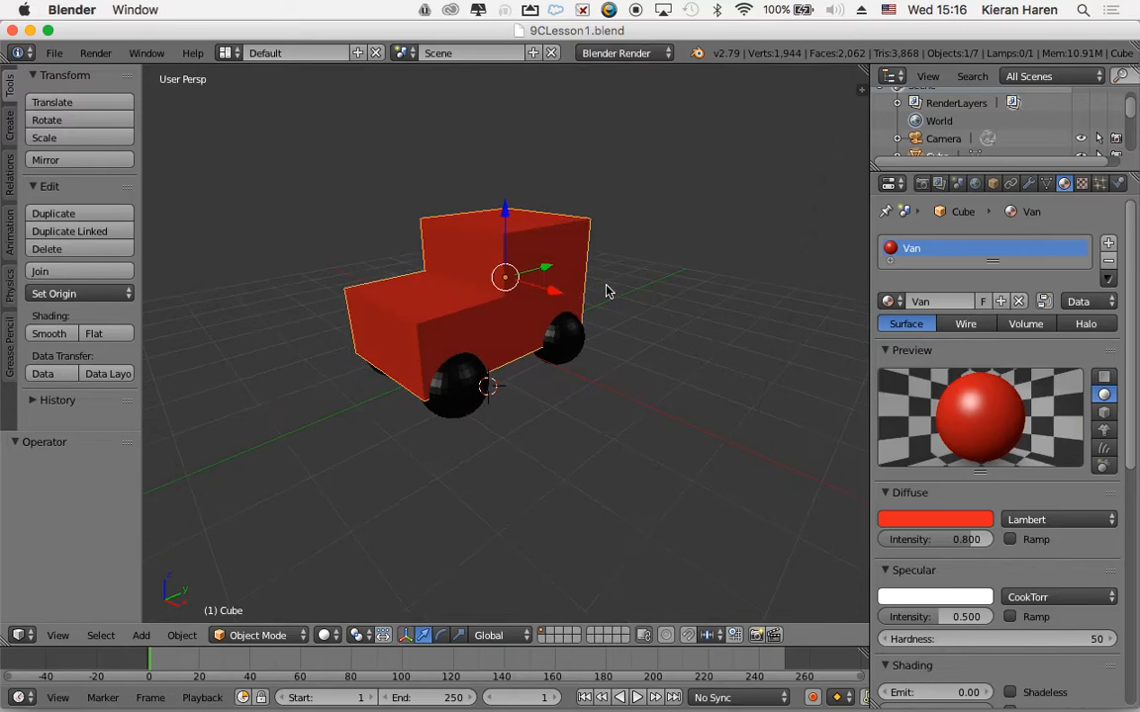
scroll(607, 290, right, 5)
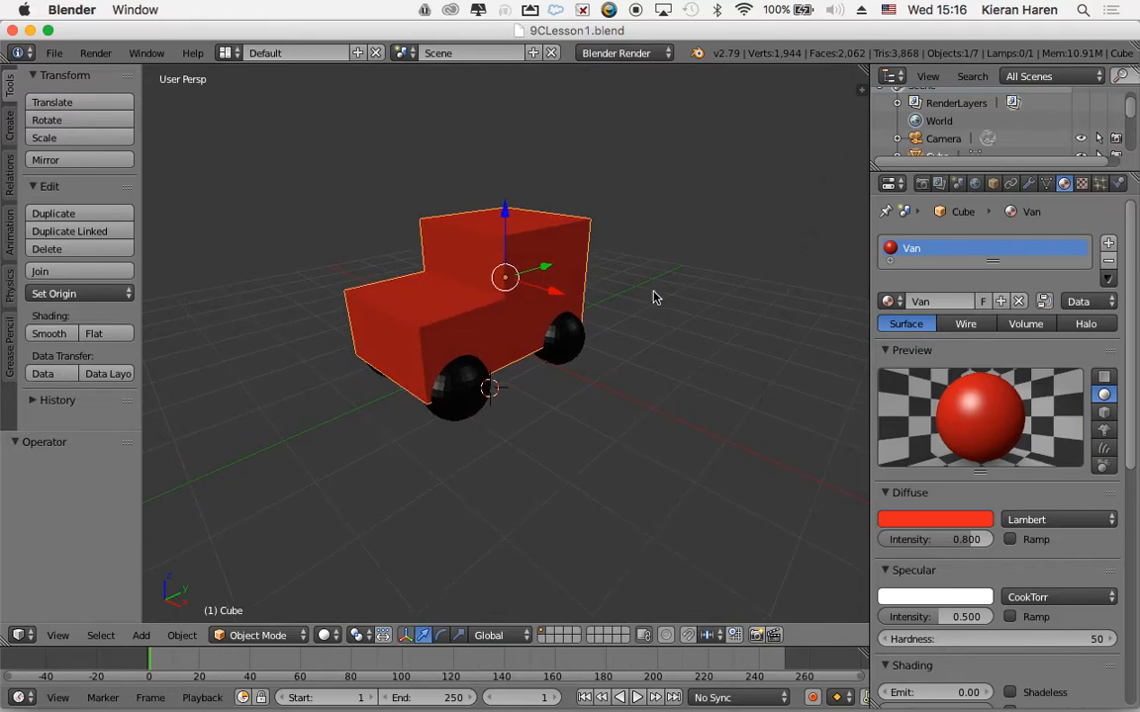
Switch to Chrome and open the Pat.jpg attachment of Assignment 4 in the Year 9C Computer Science classroom
key(super+Tab)
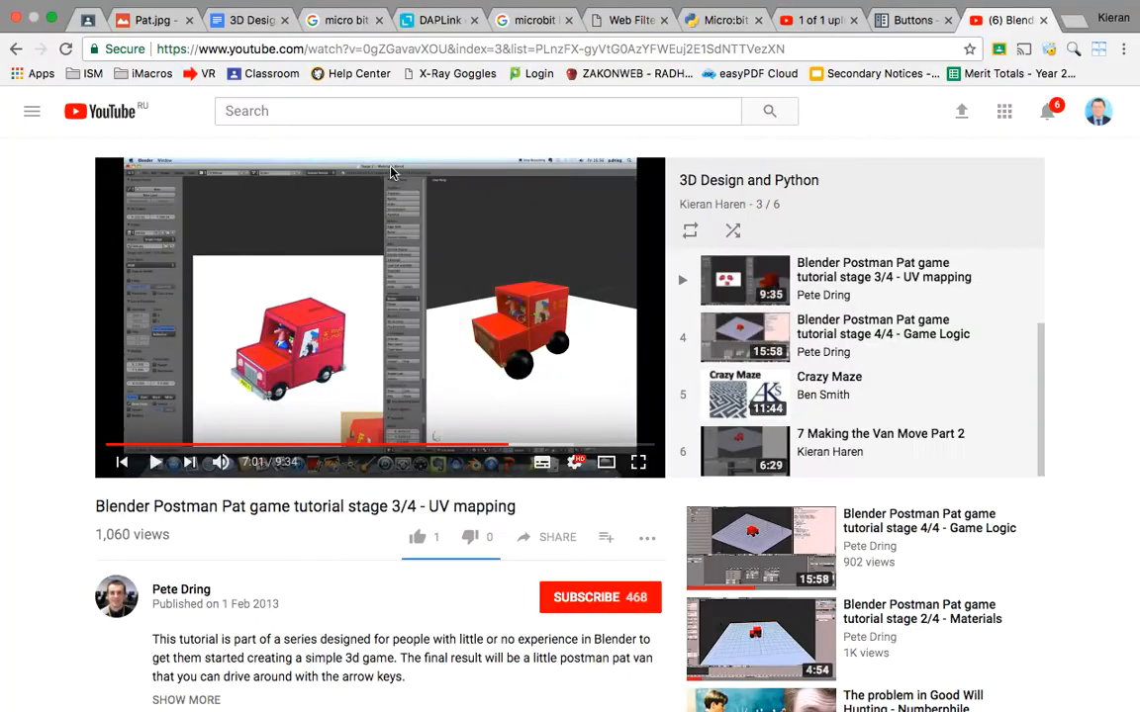
key(Escape)
click(103, 19)
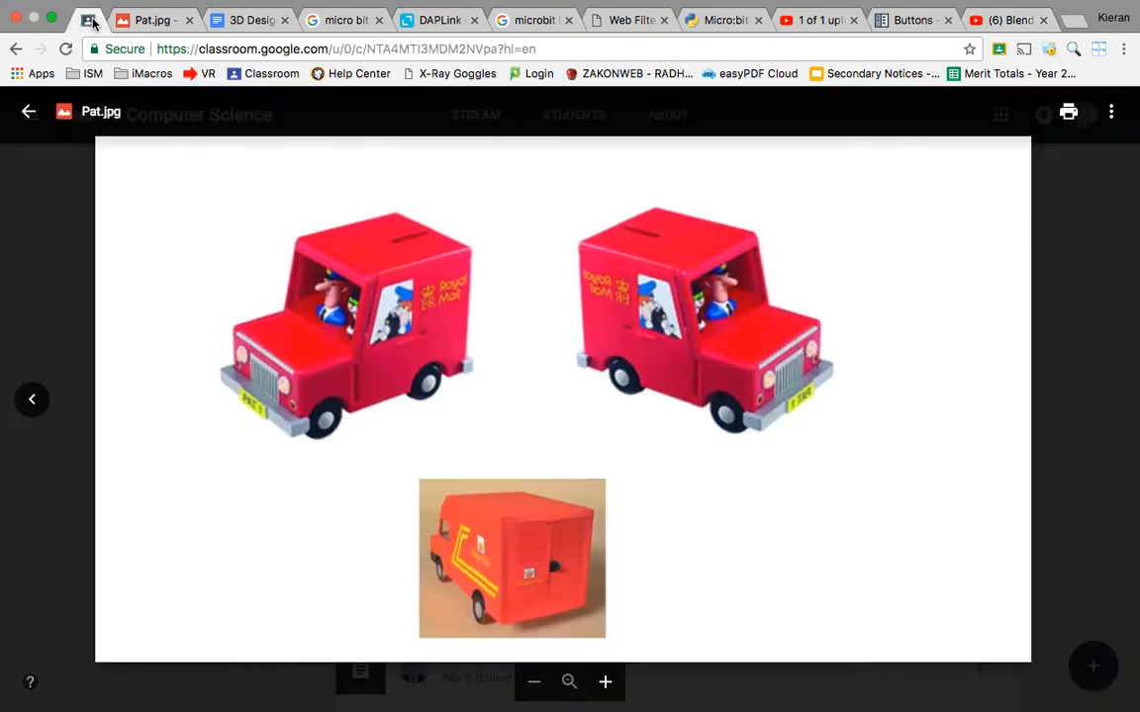
click(30, 112)
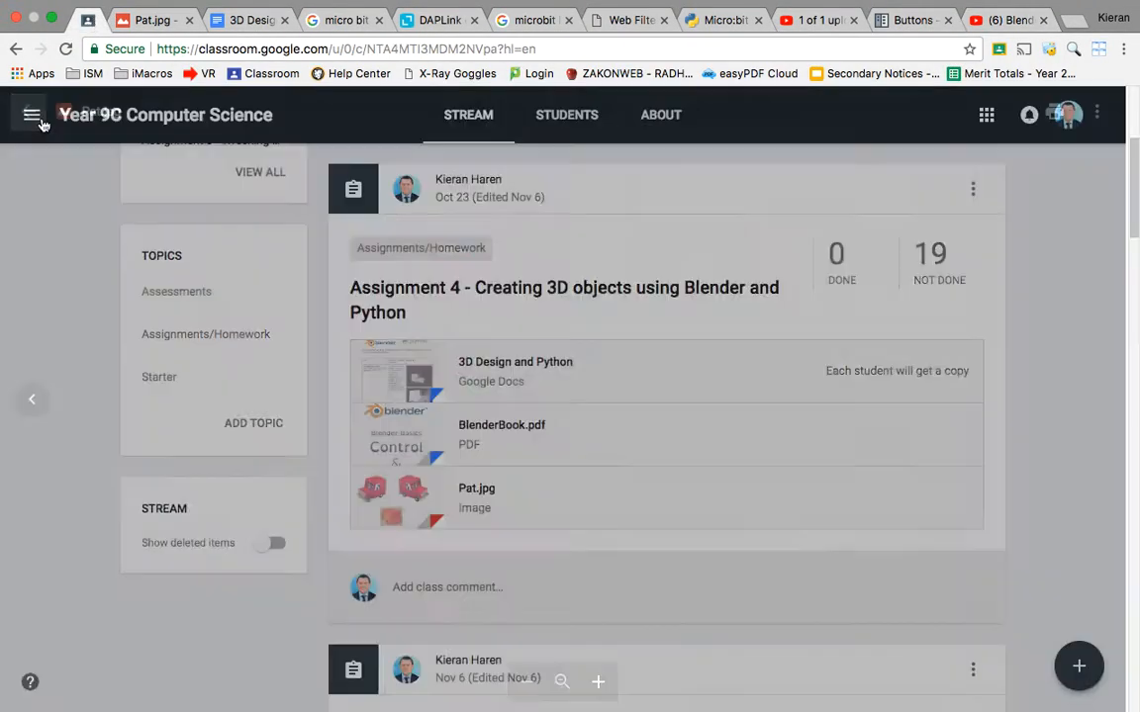
scroll(593, 393, down, 2)
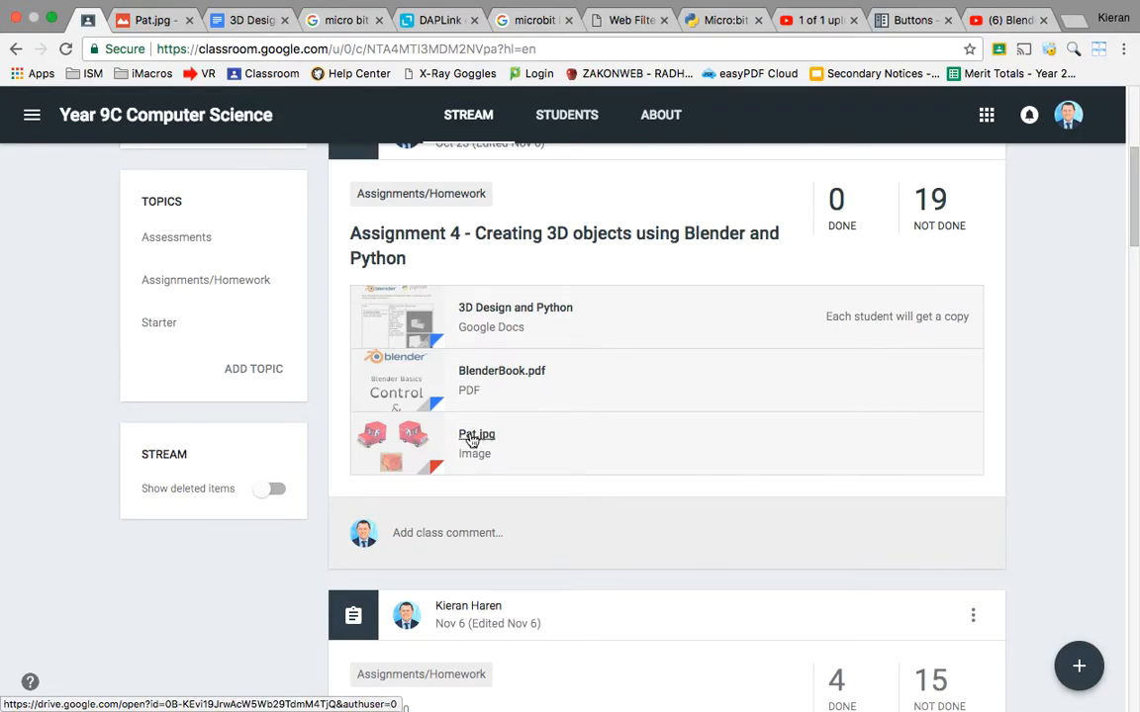
click(472, 437)
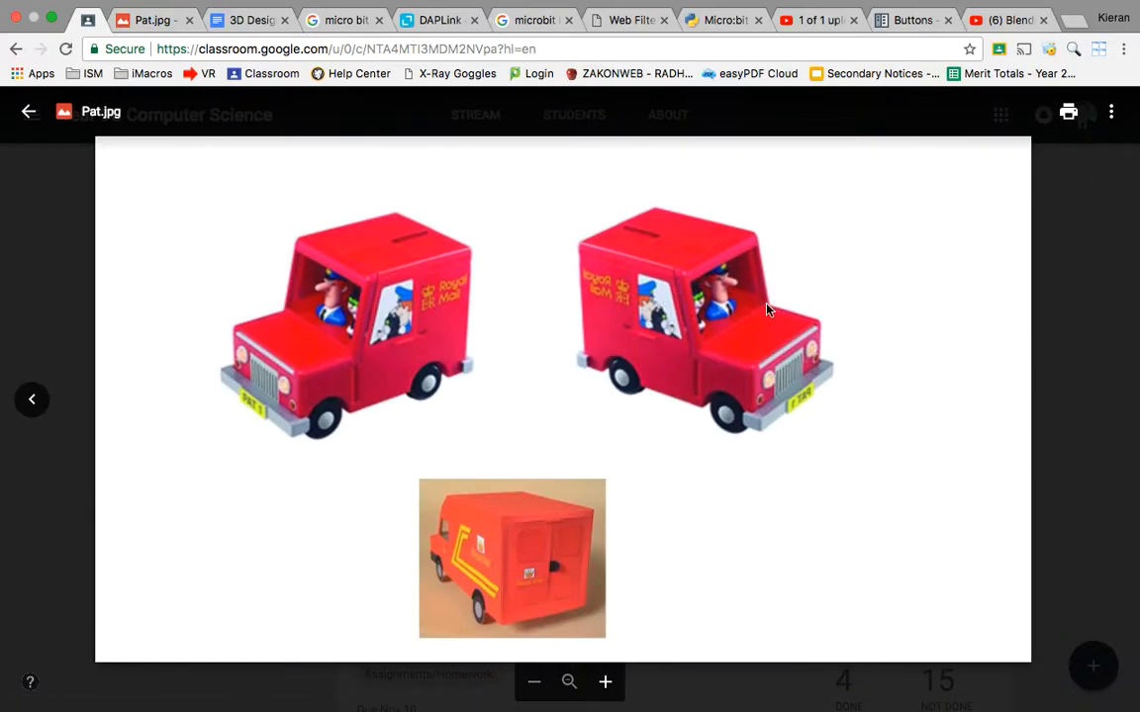
Save the Pat image as a JPEG in the Van Driving Game folder and switch back to Blender
right_click(681, 323)
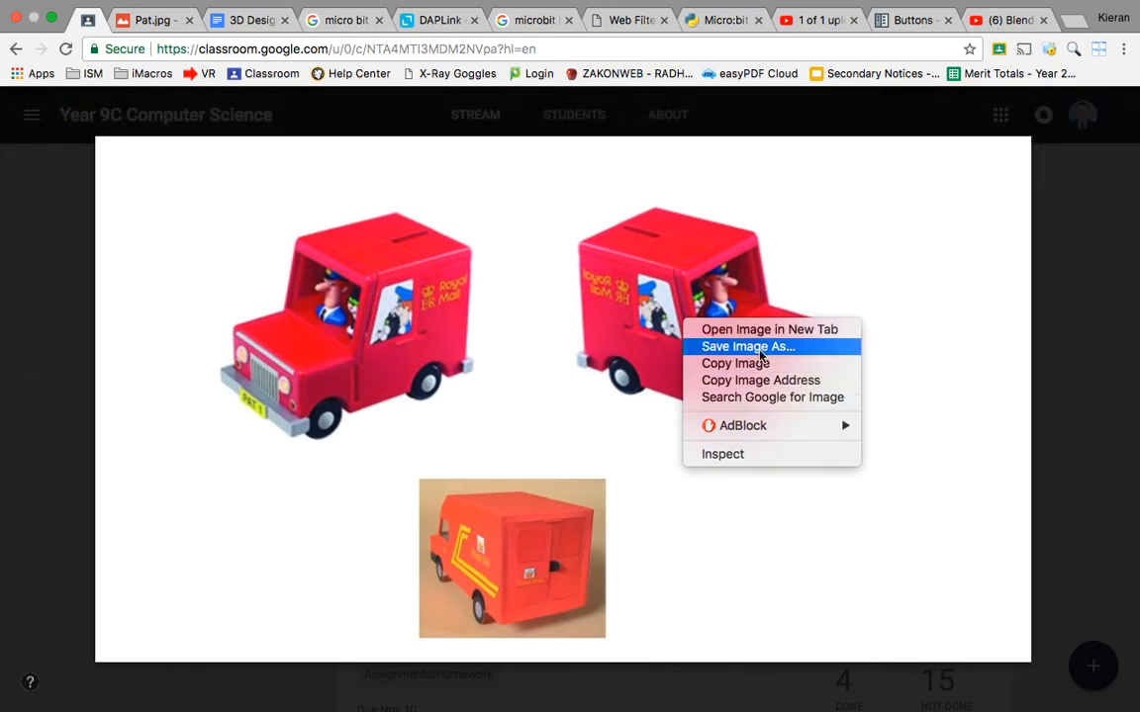
click(708, 351)
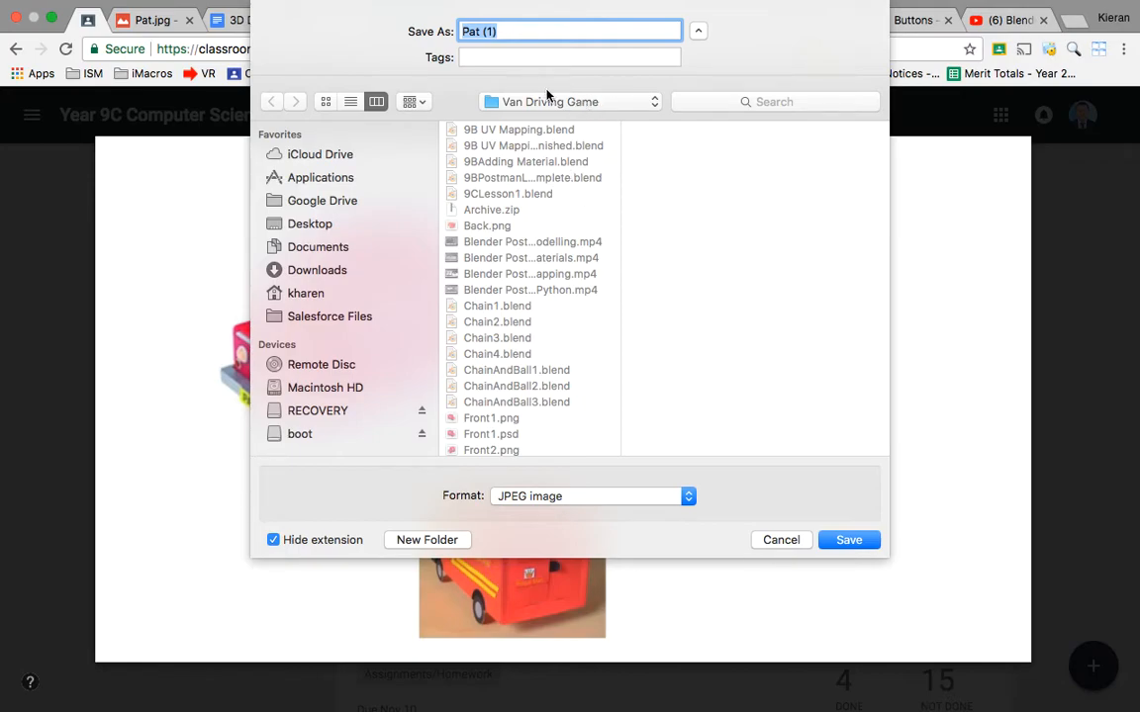
click(530, 35)
key(BackSpace)
key(BackSpace)
key(Return)
click(699, 107)
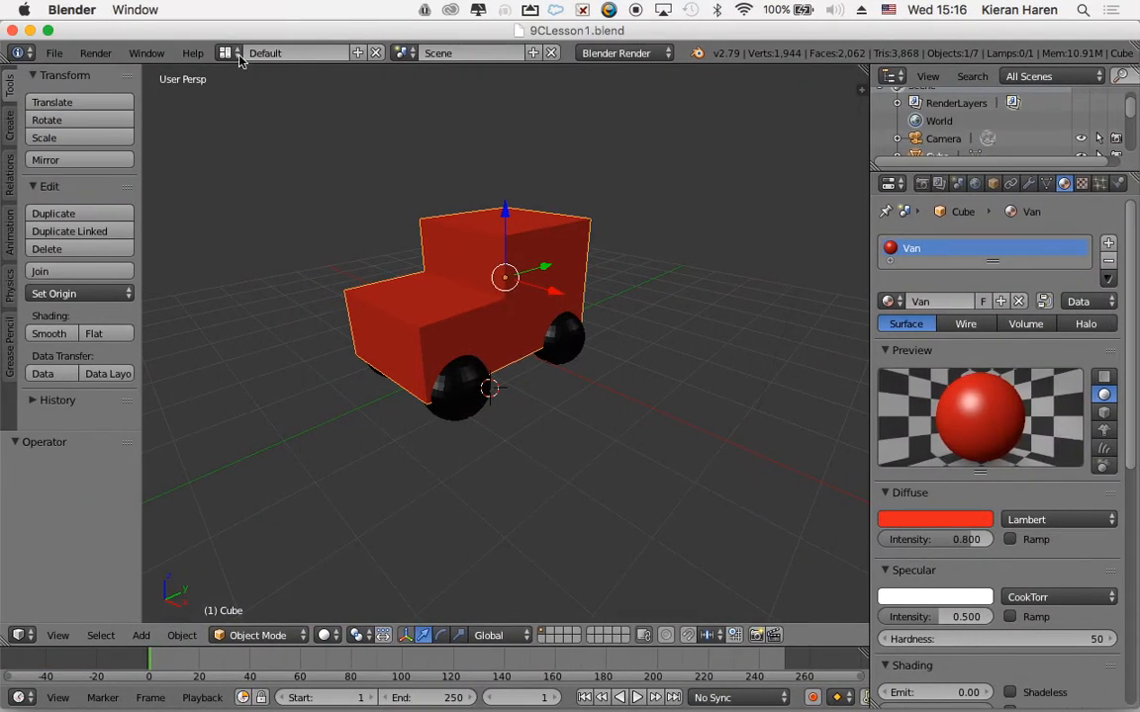
Examine the faces of the red van model from different angles
scroll(586, 289, left, 5)
scroll(586, 289, right, 5)
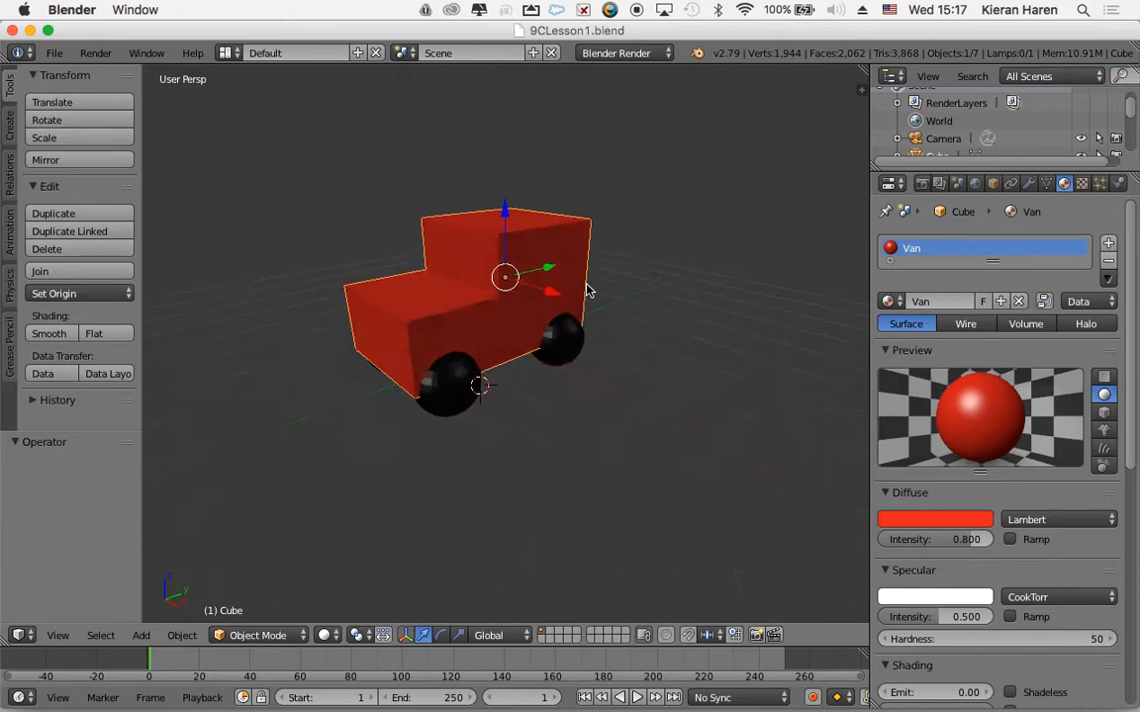
scroll(586, 289, right, 5)
scroll(586, 289, up, 3)
scroll(586, 288, left, 5)
scroll(586, 289, down, 5)
scroll(586, 289, right, 5)
scroll(586, 289, down, 3)
scroll(585, 289, up, 3)
scroll(586, 289, left, 2)
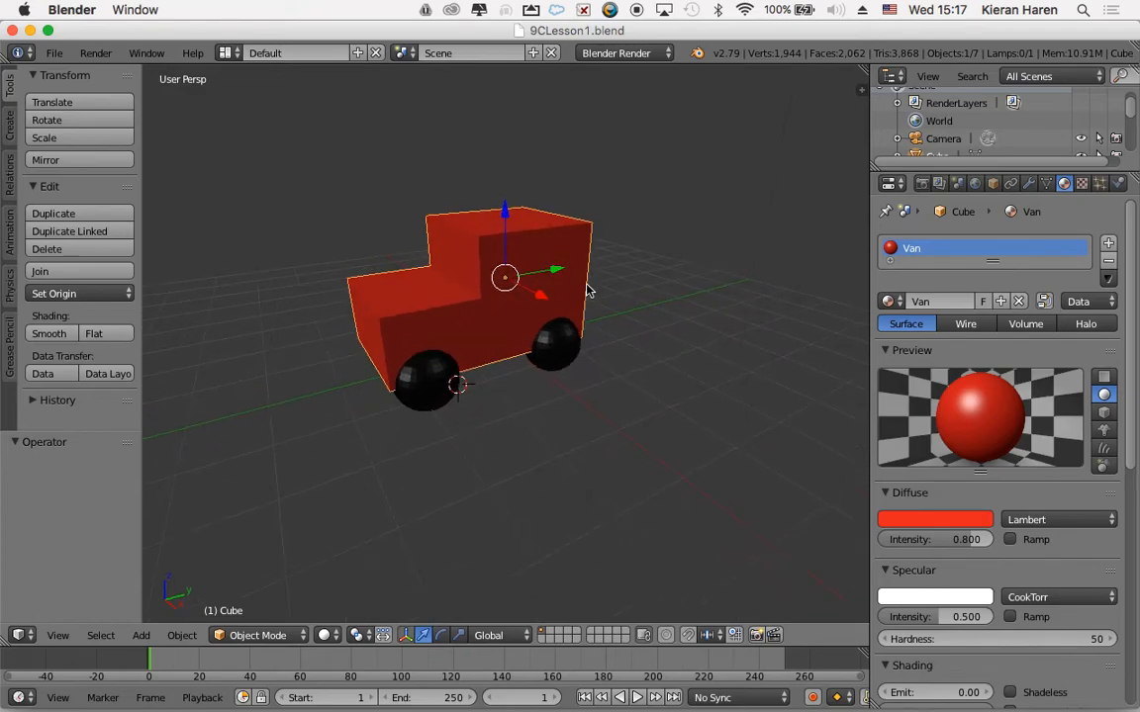
scroll(586, 289, left, 5)
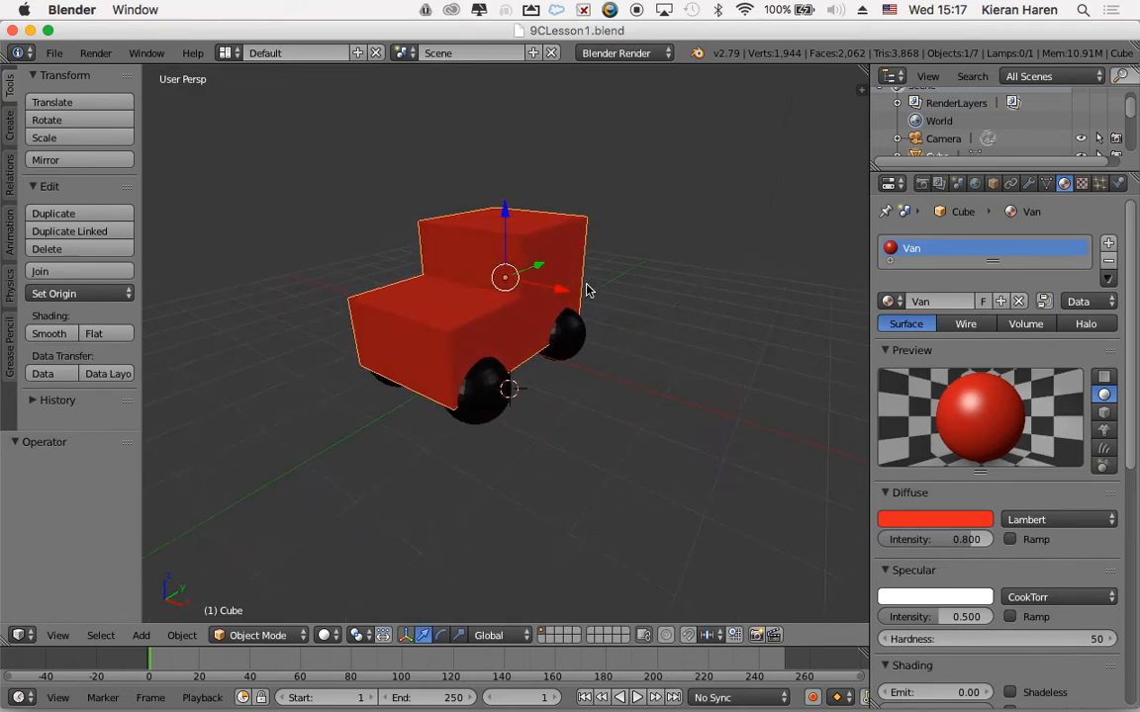
scroll(586, 289, left, 3)
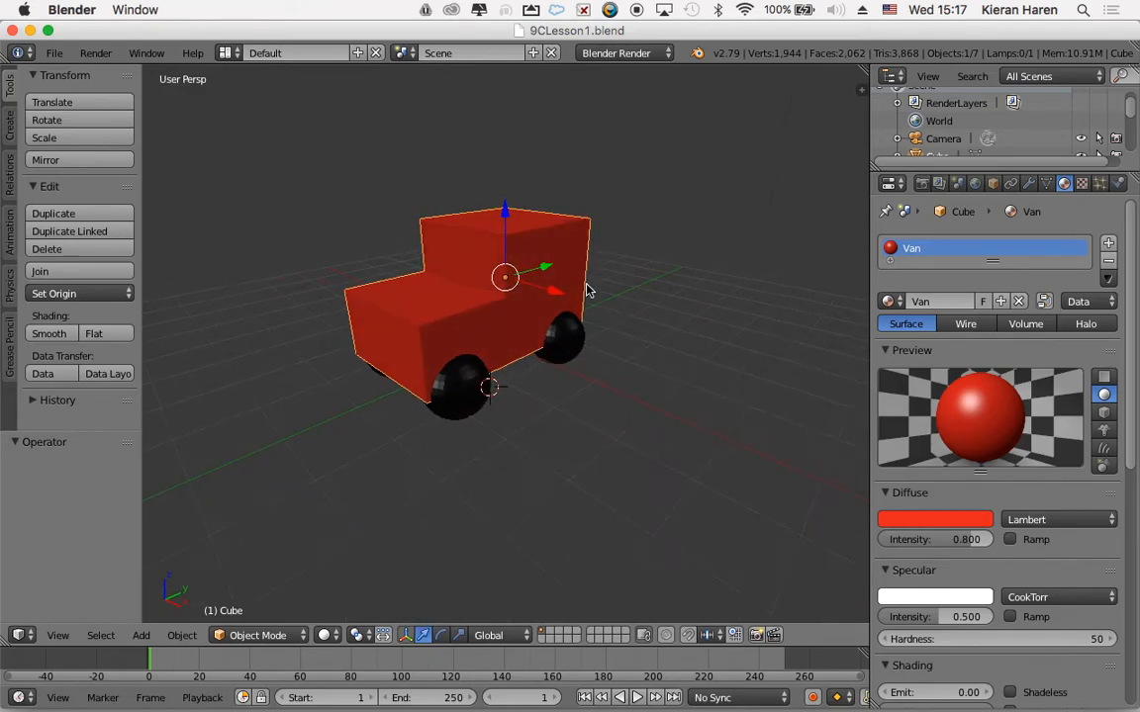
Switch the screen layout to UV Editing
click(235, 55)
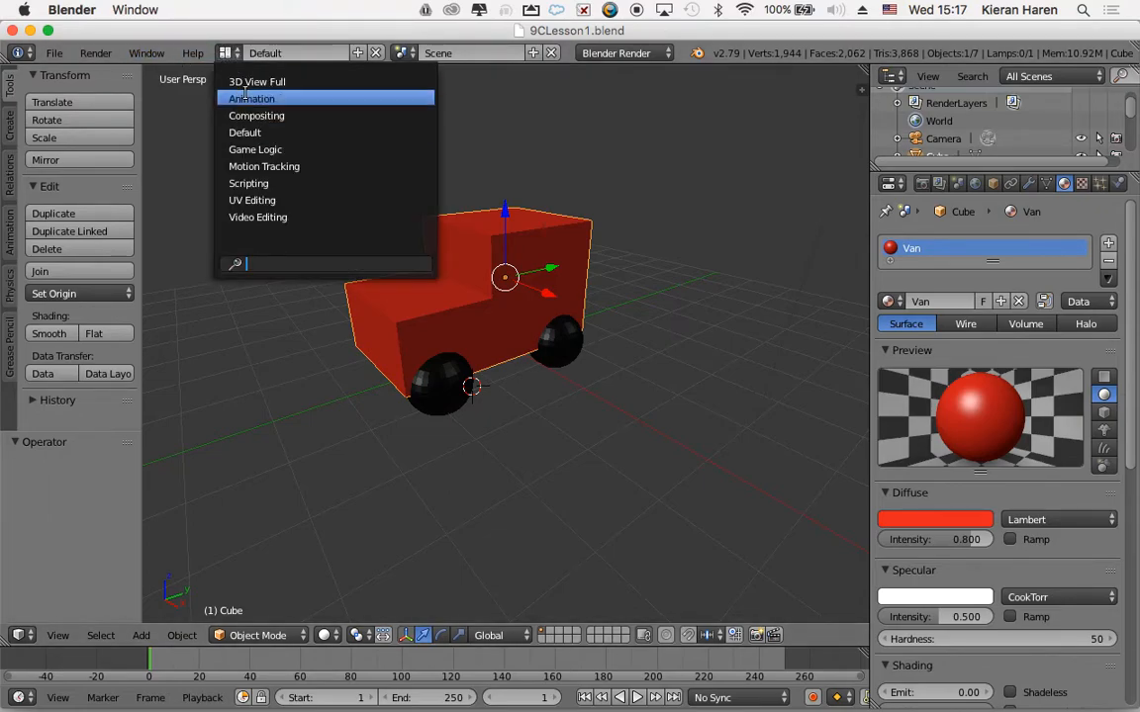
click(278, 200)
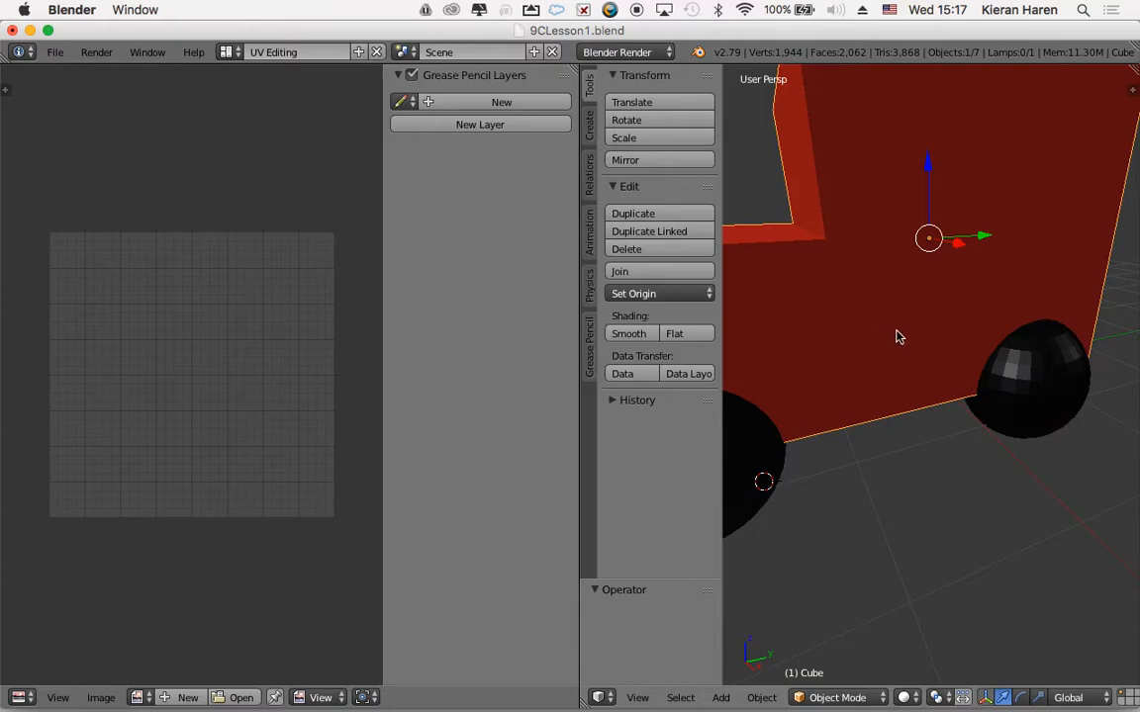
scroll(945, 428, down, 5)
scroll(944, 427, right, 5)
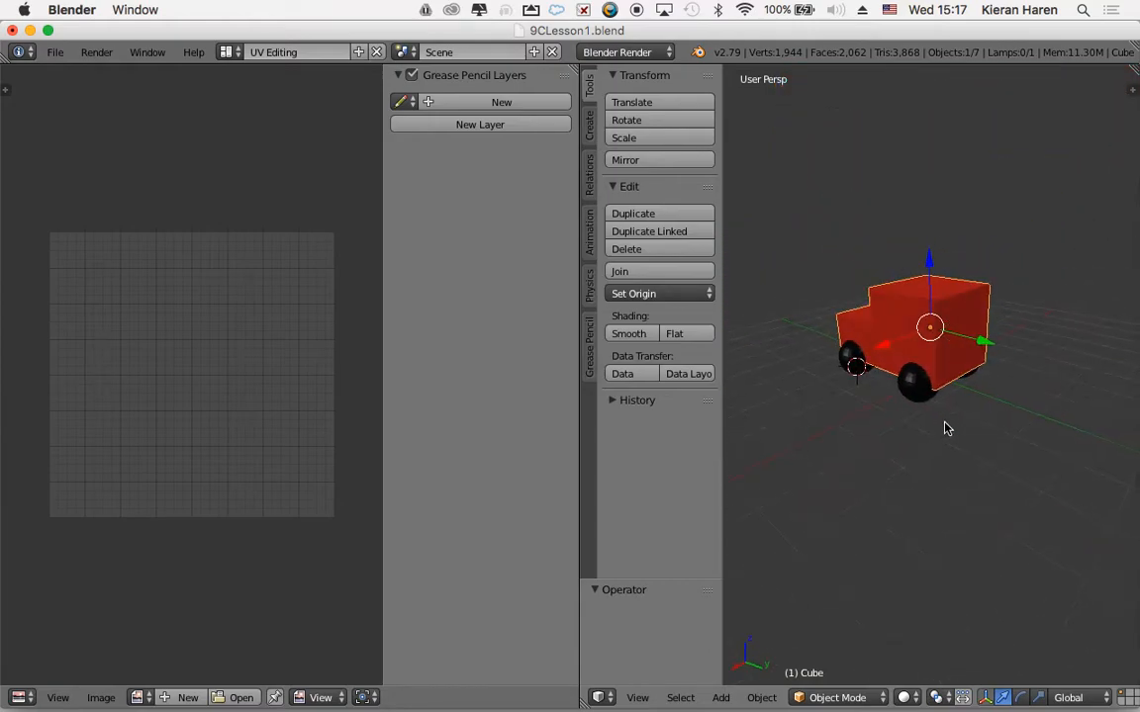
scroll(945, 428, right, 10)
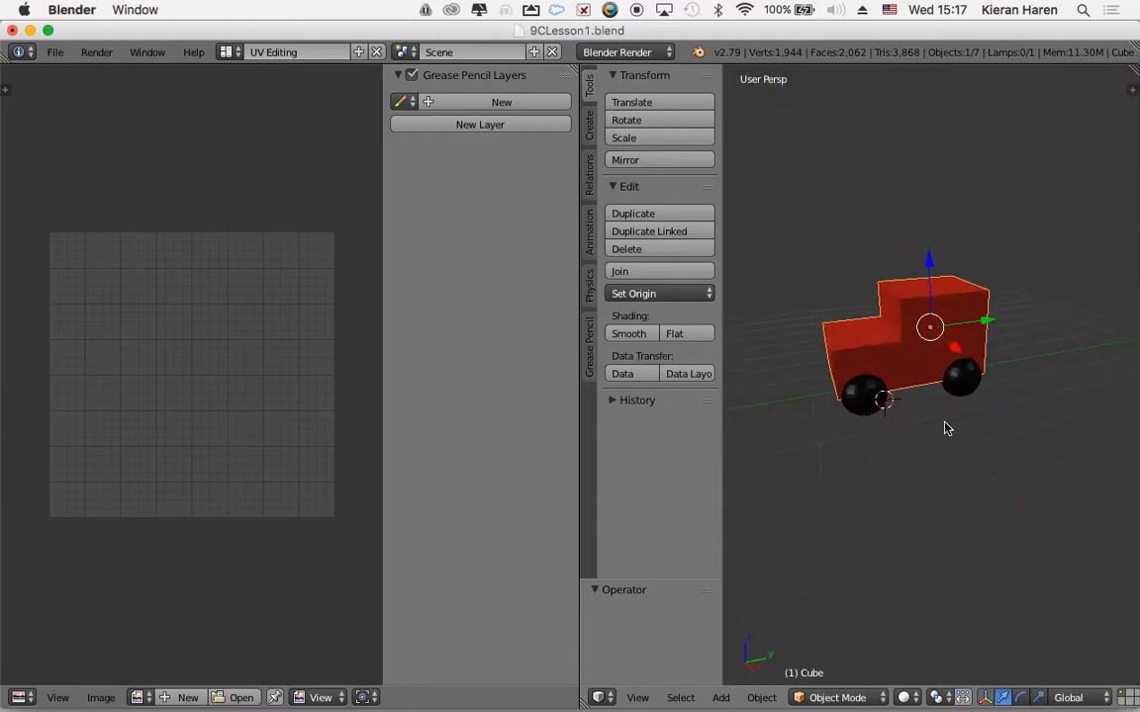
scroll(945, 427, right, 3)
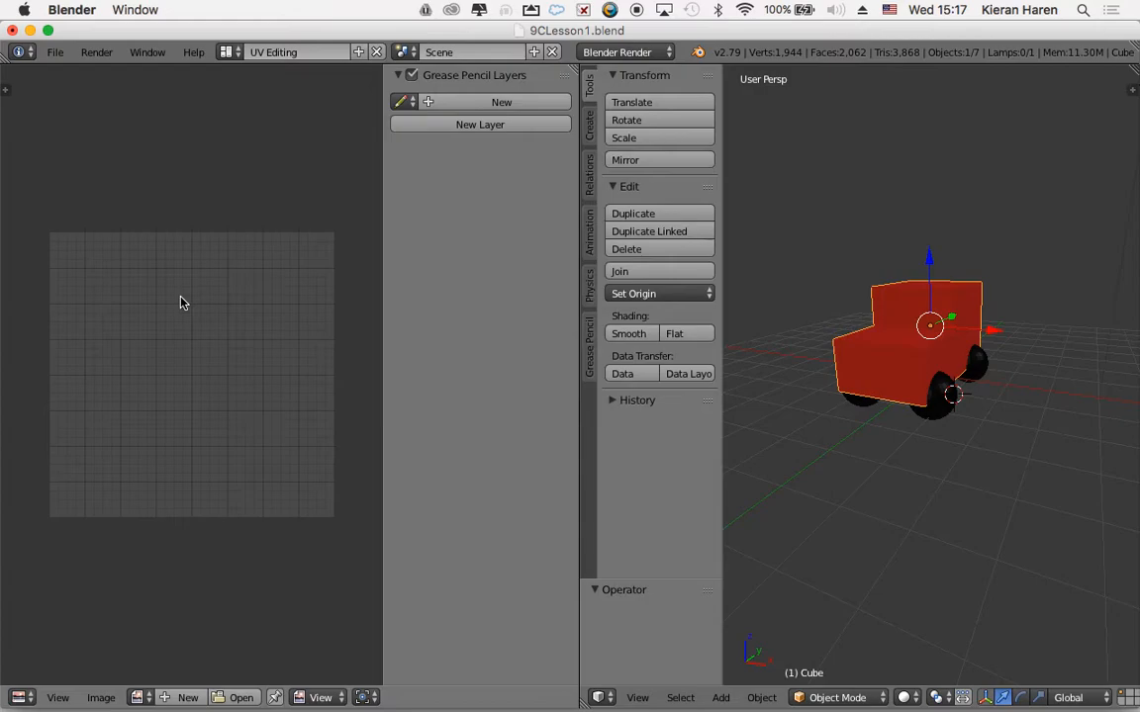
scroll(1110, 415, right, 5)
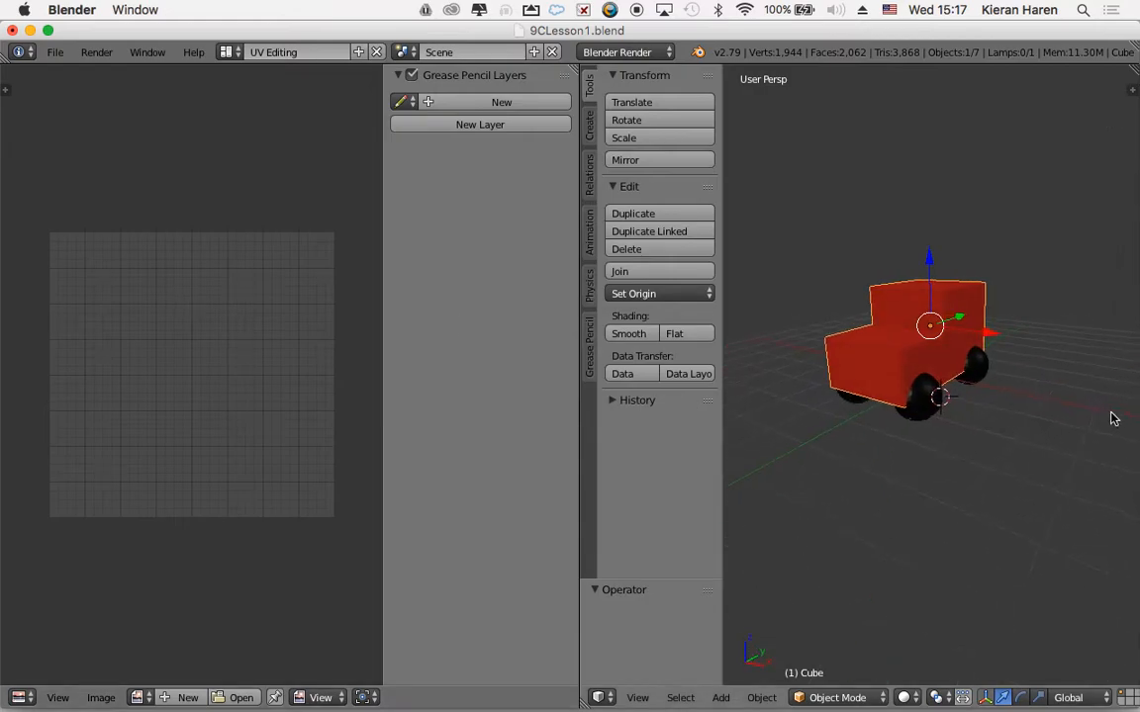
scroll(1112, 418, right, 4)
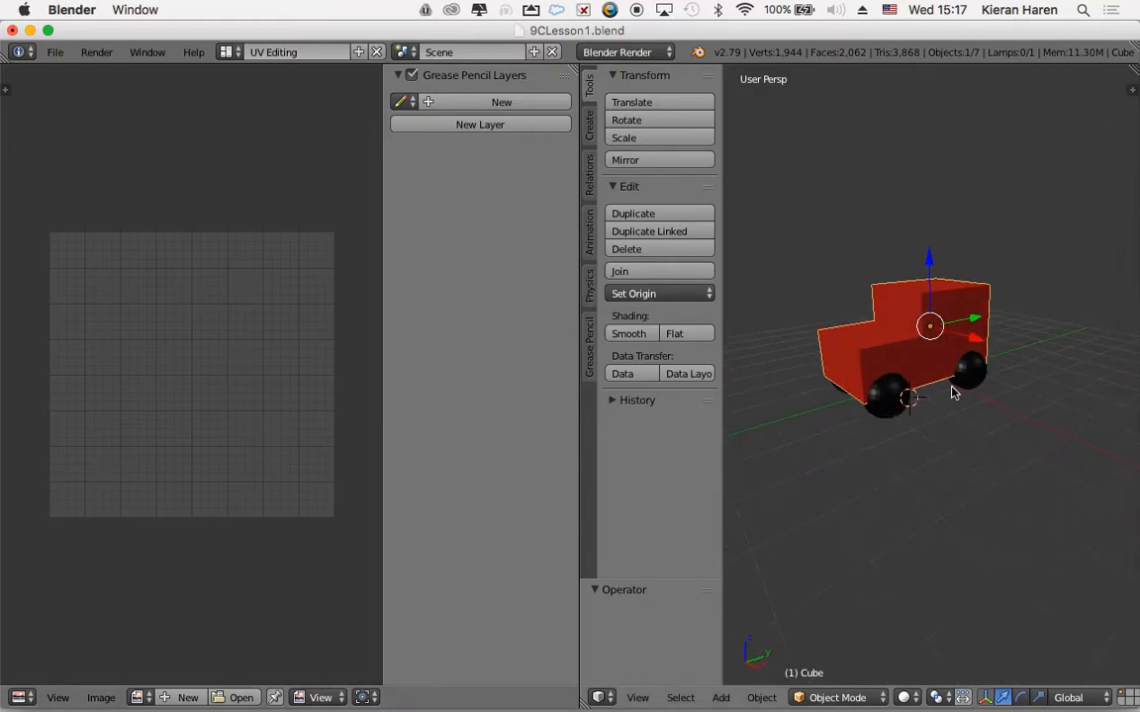
scroll(940, 293, right, 2)
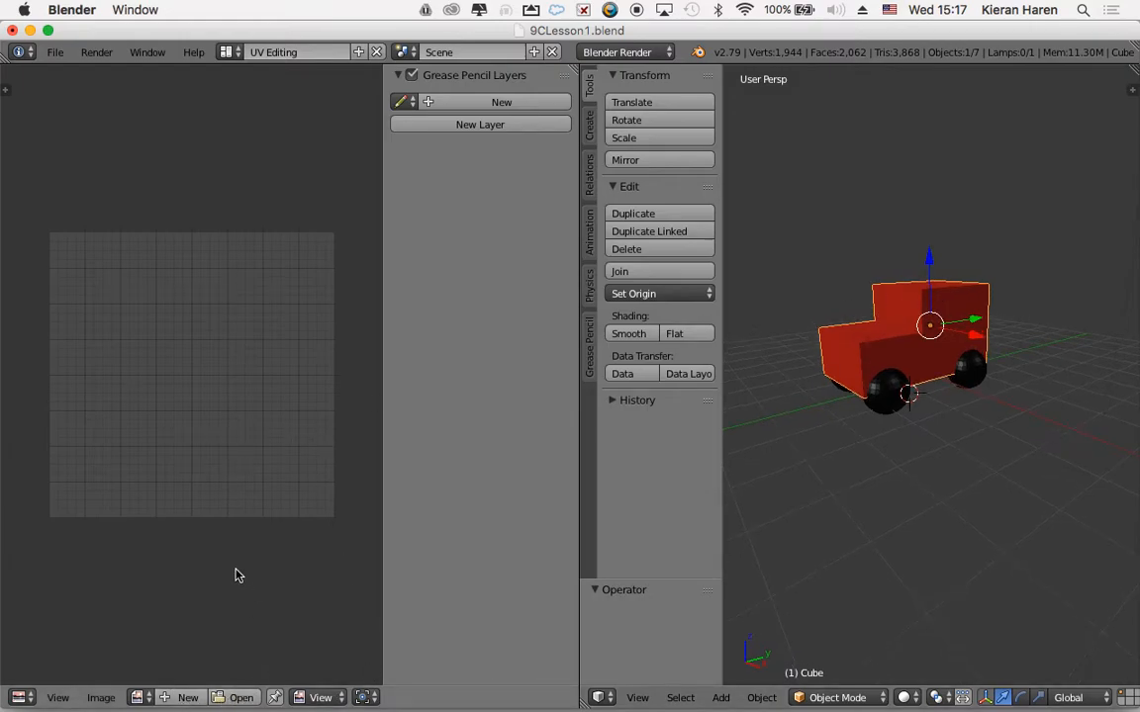
Load Pat.jpg from the Van Driving Game folder into the image editor
click(236, 698)
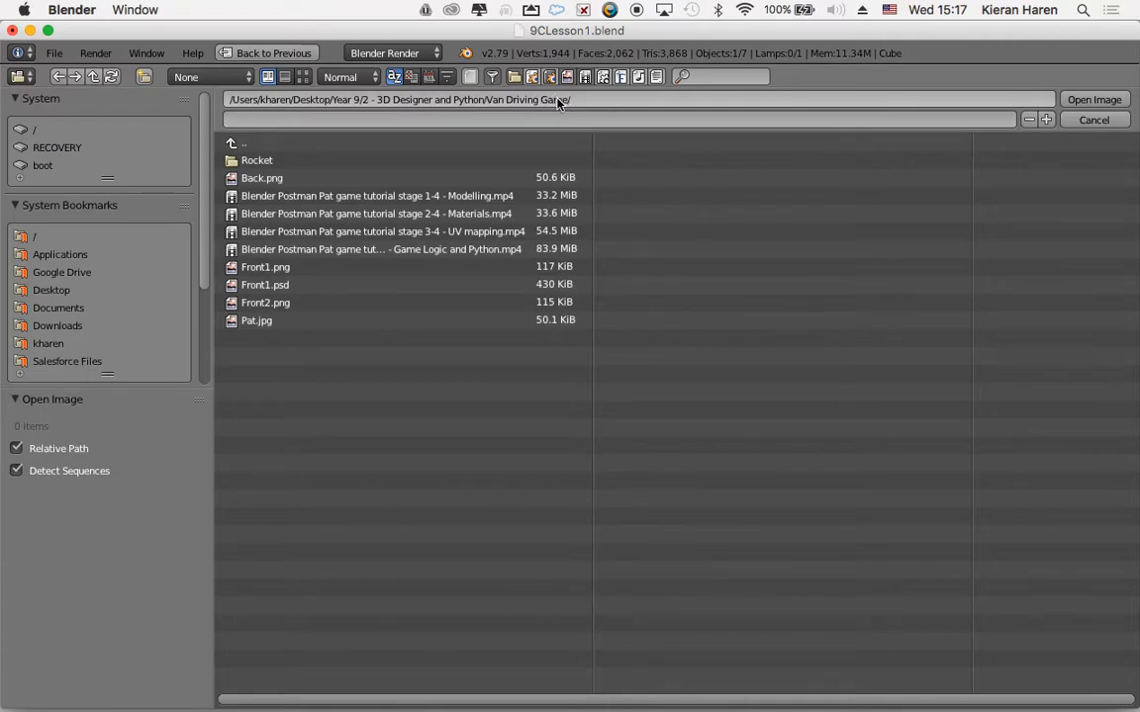
click(248, 325)
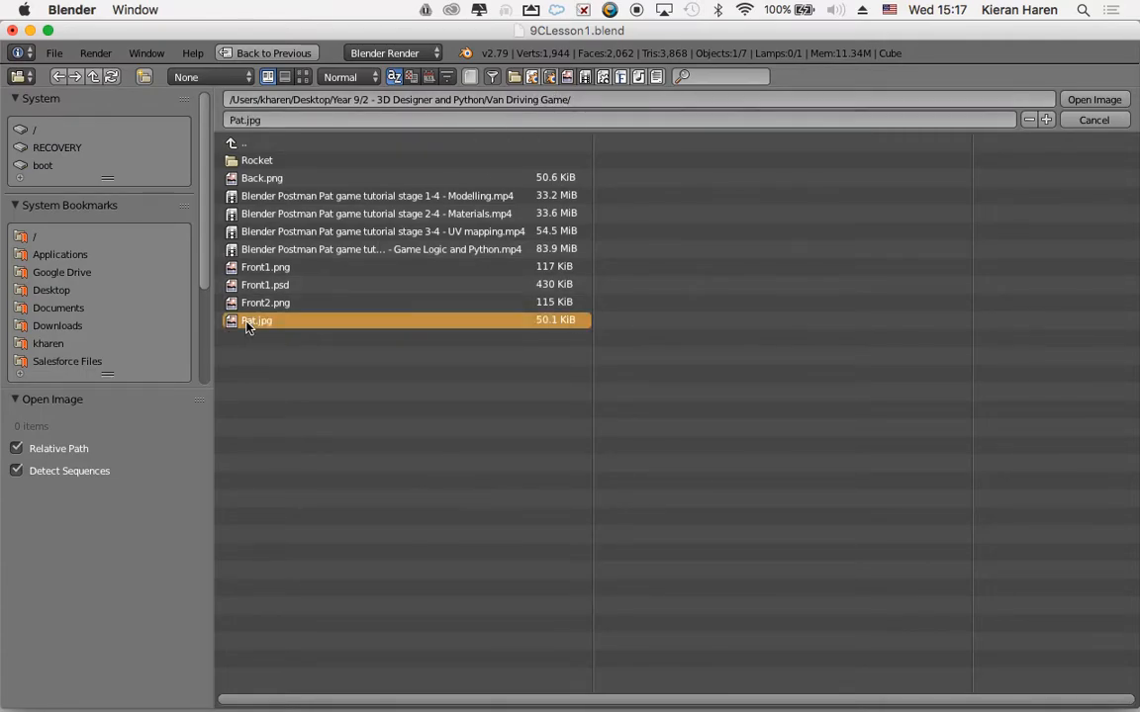
click(1094, 99)
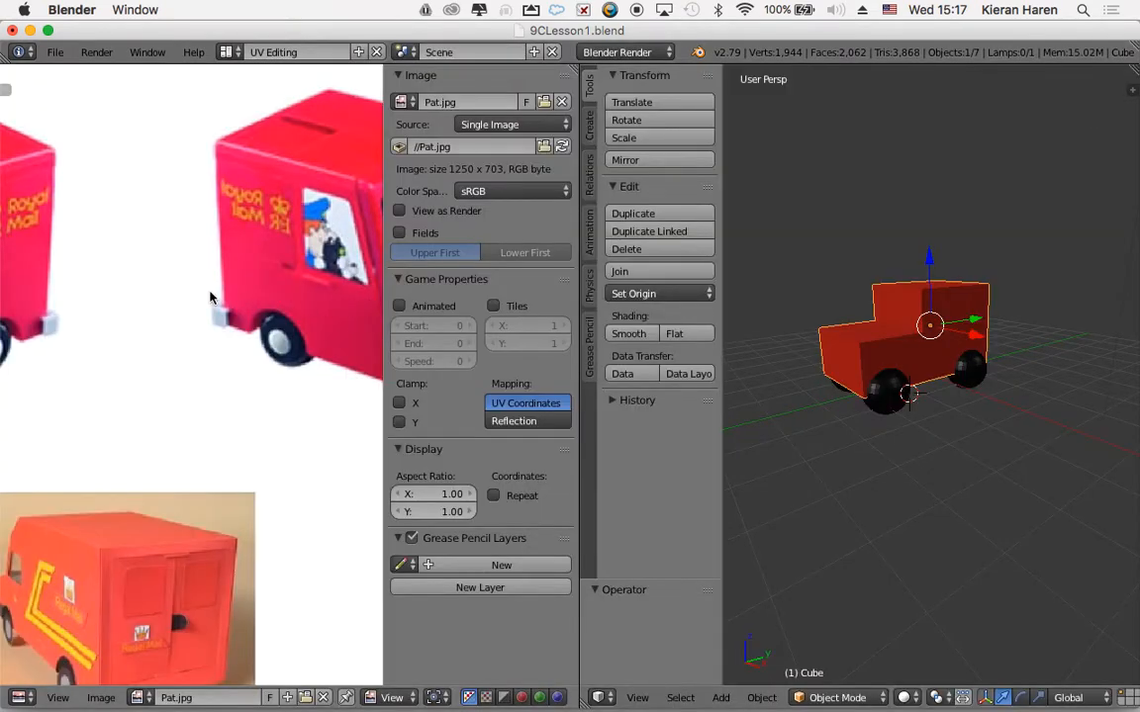
scroll(184, 301, down, 5)
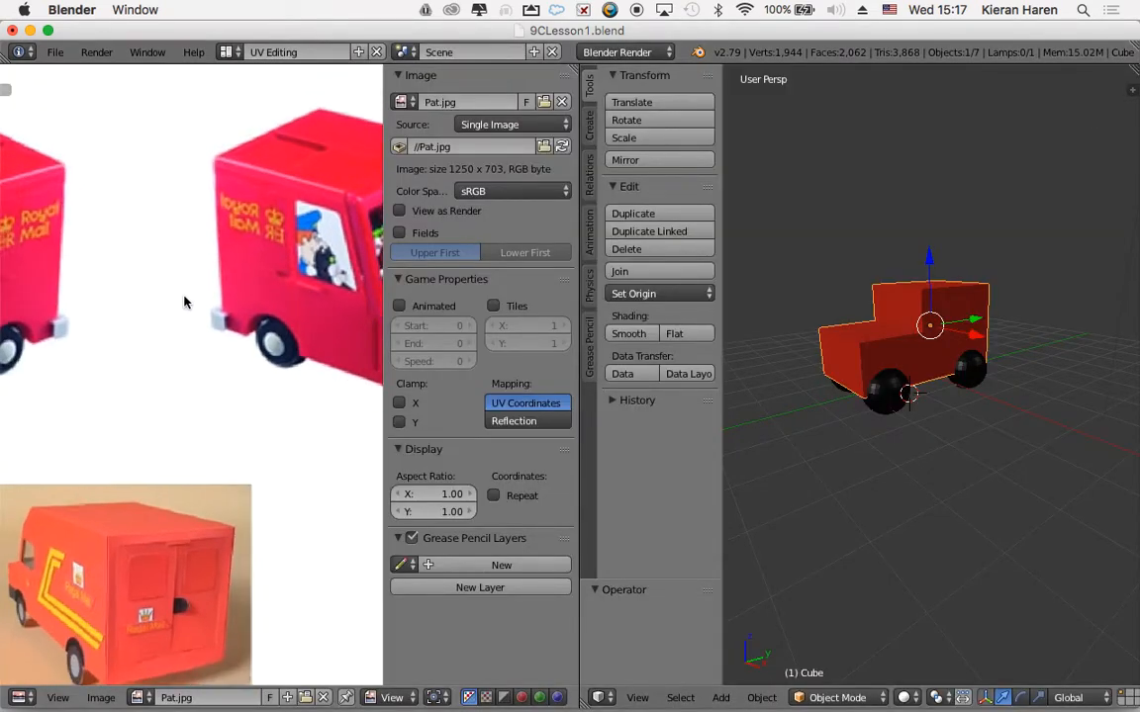
scroll(184, 302, down, 1)
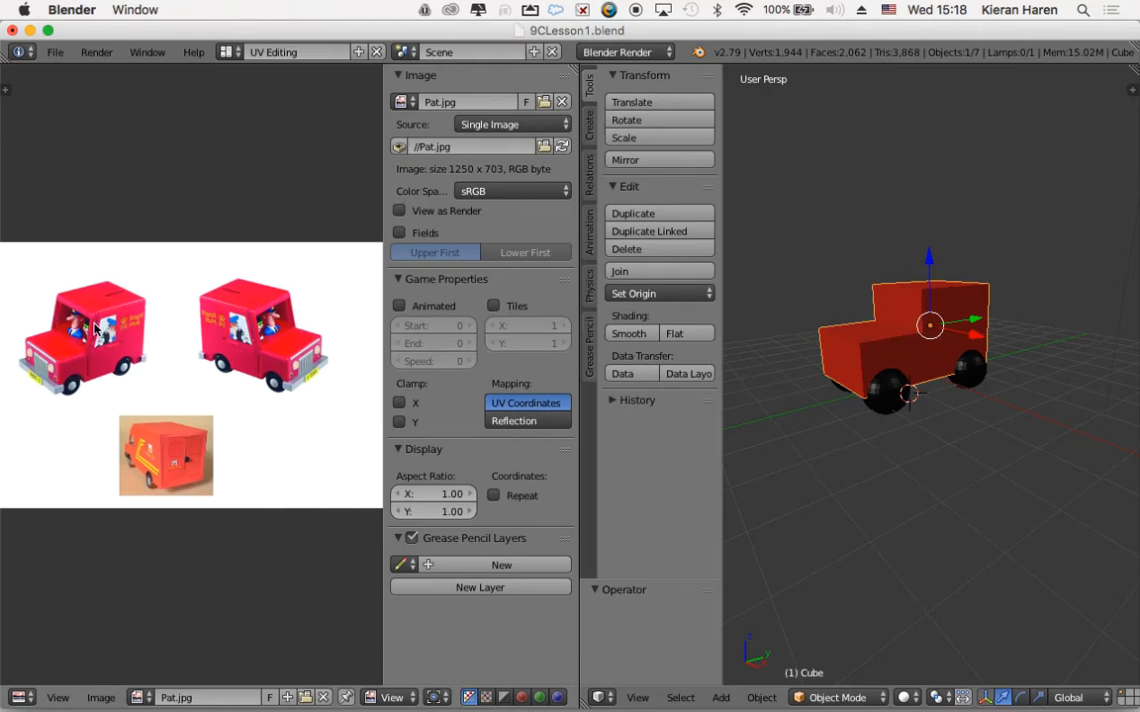
Select the red van body instead of the wheels and enter Edit Mode
scroll(810, 323, right, 5)
scroll(810, 326, right, 6)
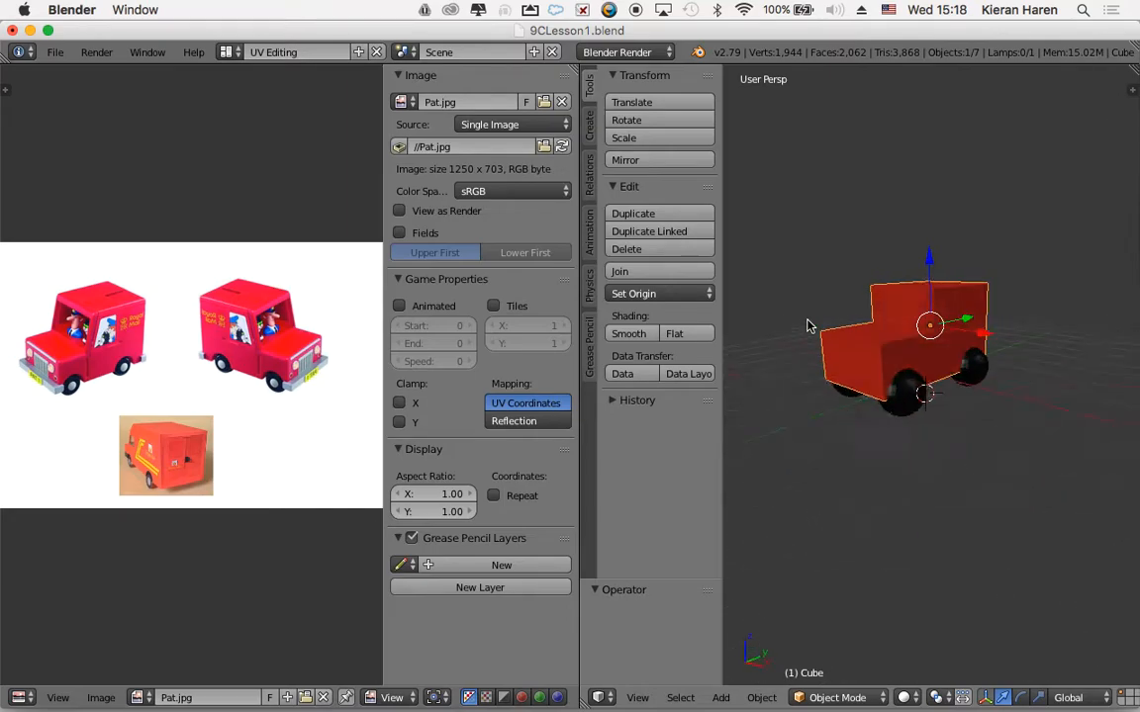
scroll(810, 327, right, 4)
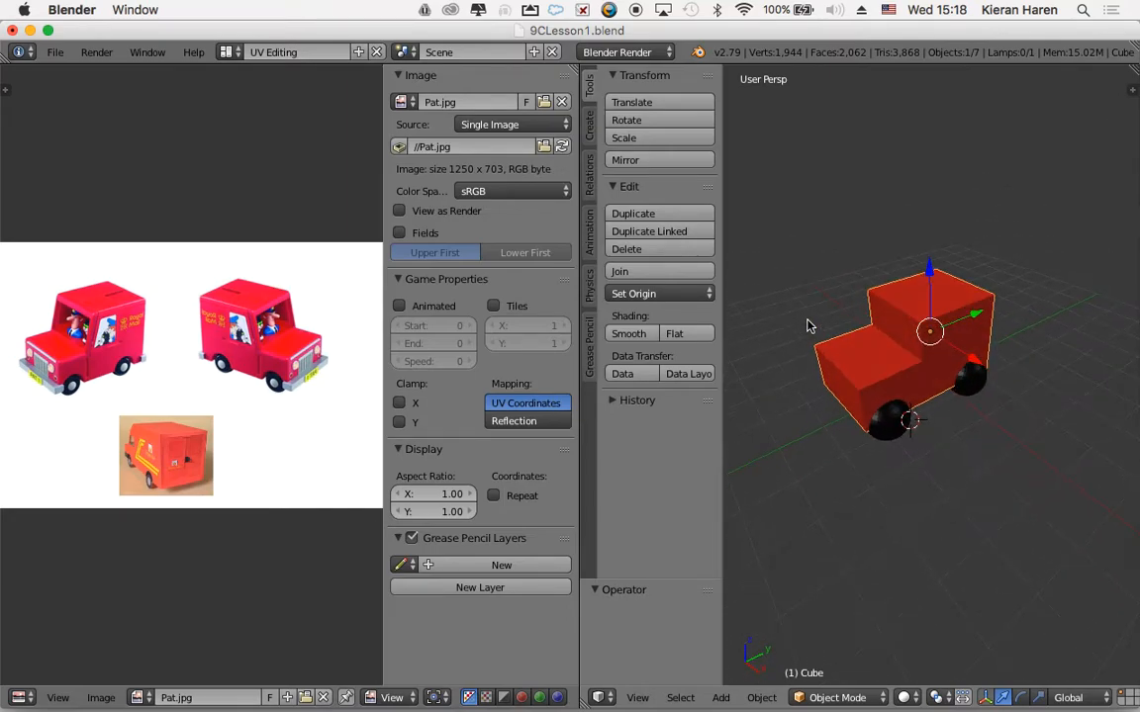
right_click(888, 420)
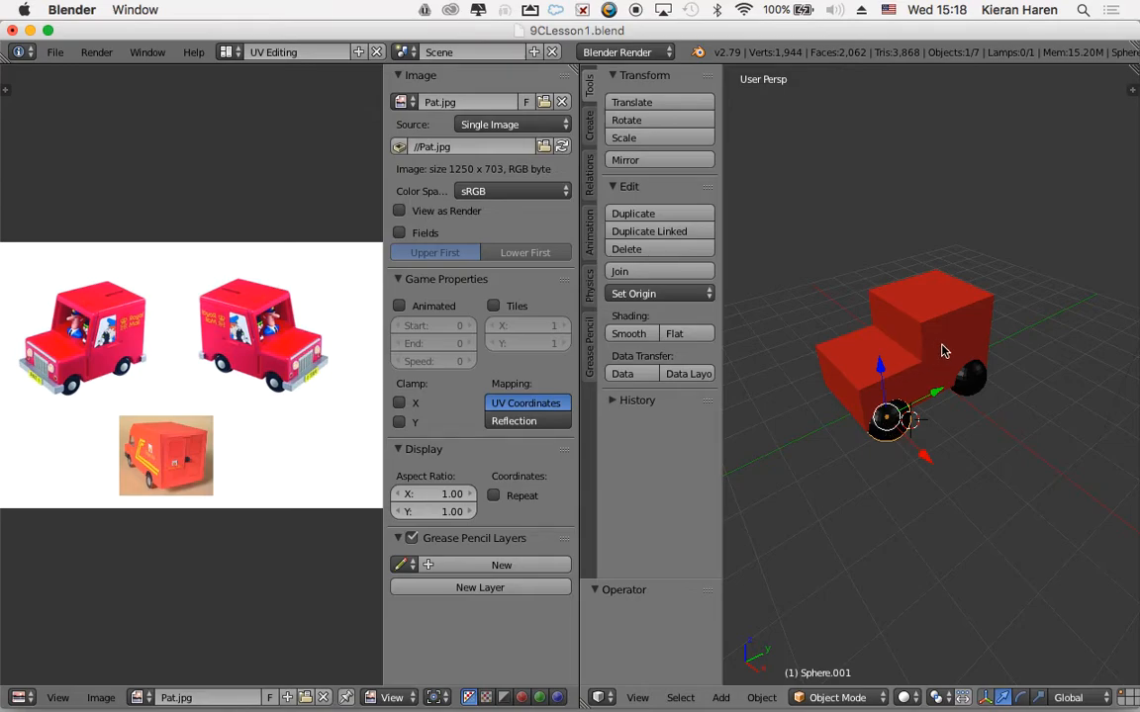
right_click(911, 354)
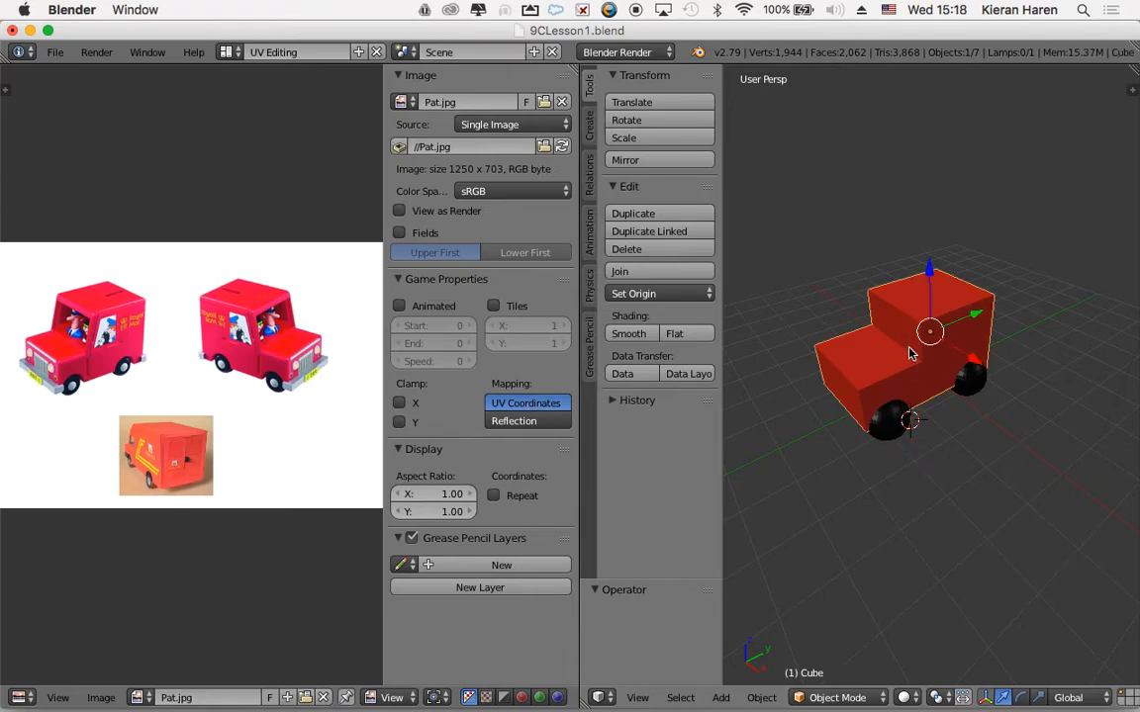
scroll(836, 353, left, 6)
scroll(836, 353, right, 6)
scroll(836, 353, left, 4)
scroll(836, 353, right, 3)
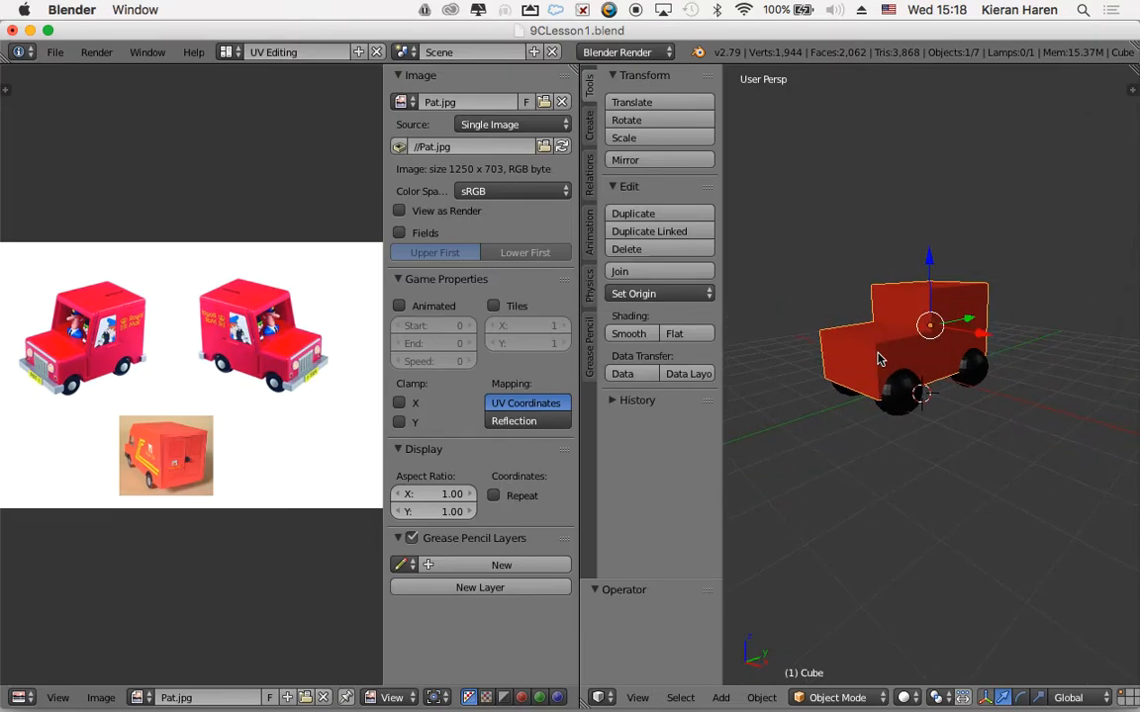
key(Tab)
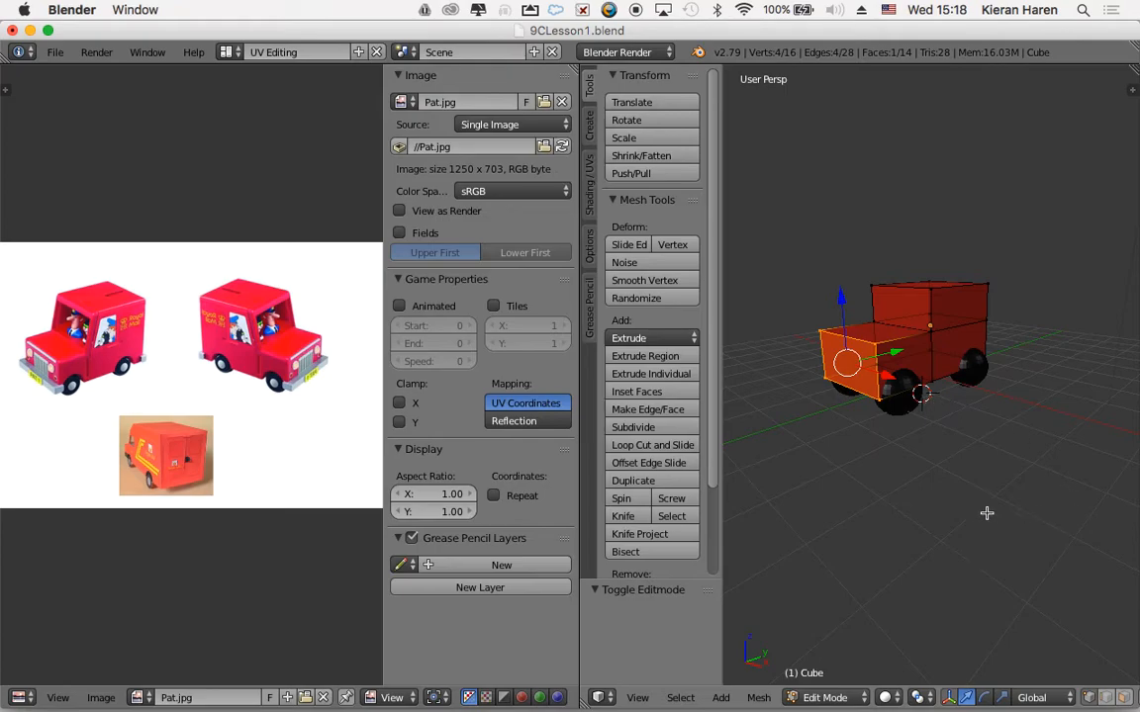
Try to box-select only the van faces facing the front three-quarter view, check the selection from other angles, and clear it
scroll(968, 372, left, 4)
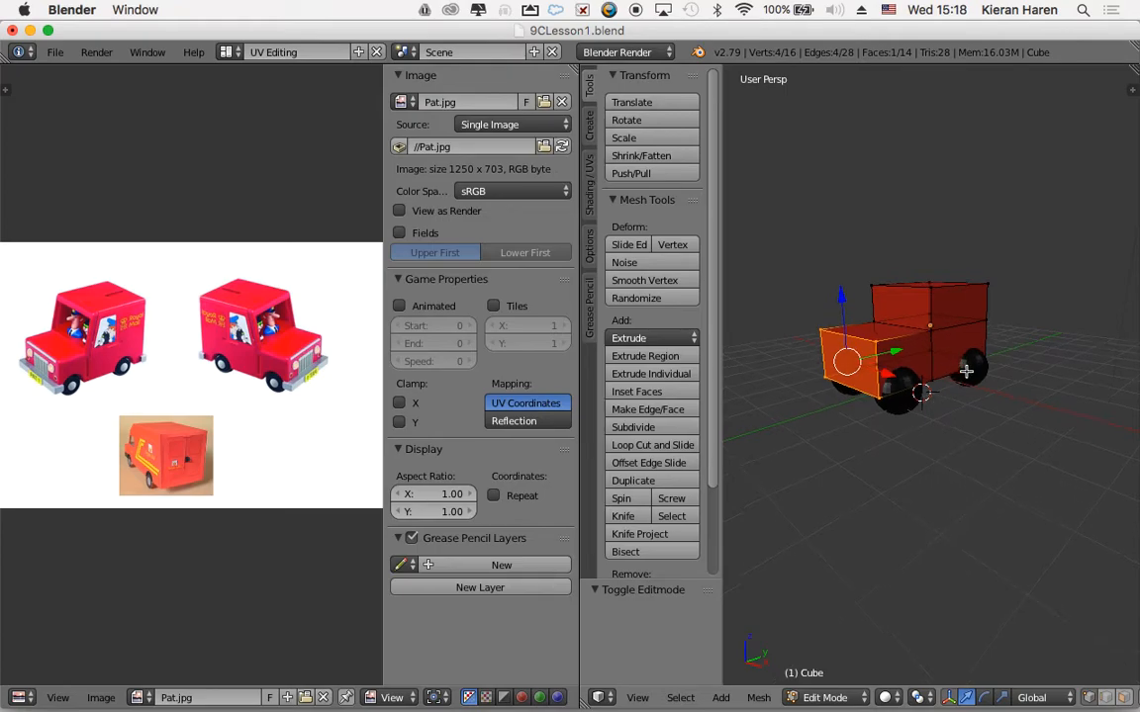
scroll(968, 372, right, 4)
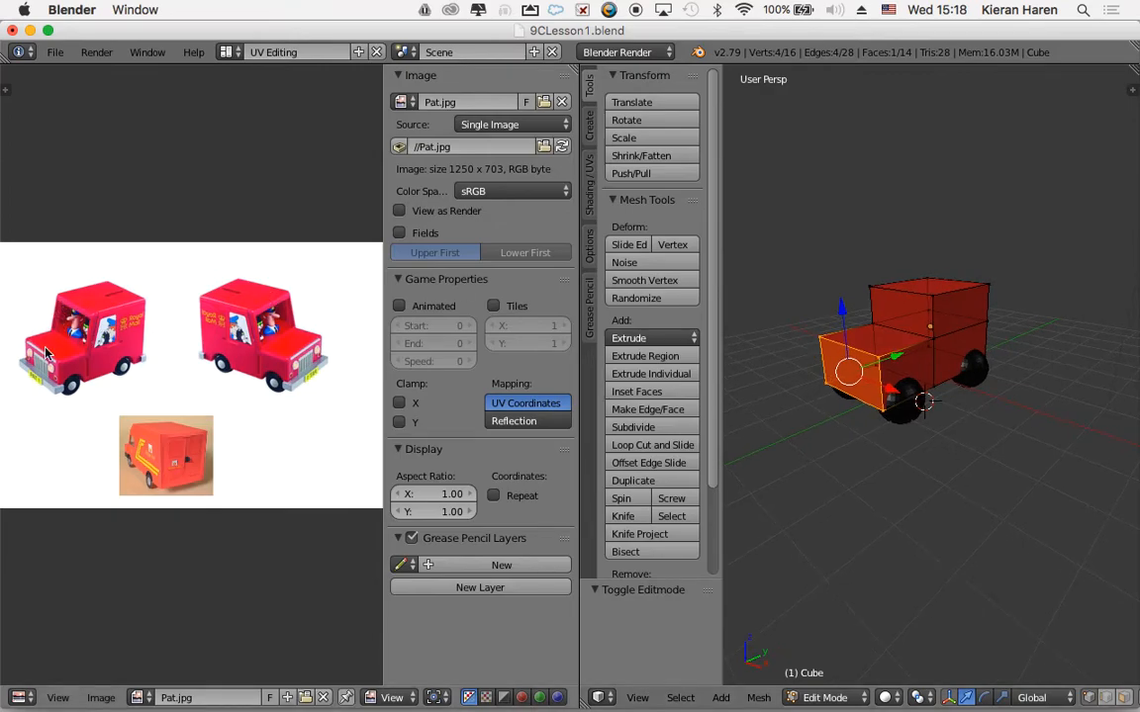
scroll(767, 309, left, 2)
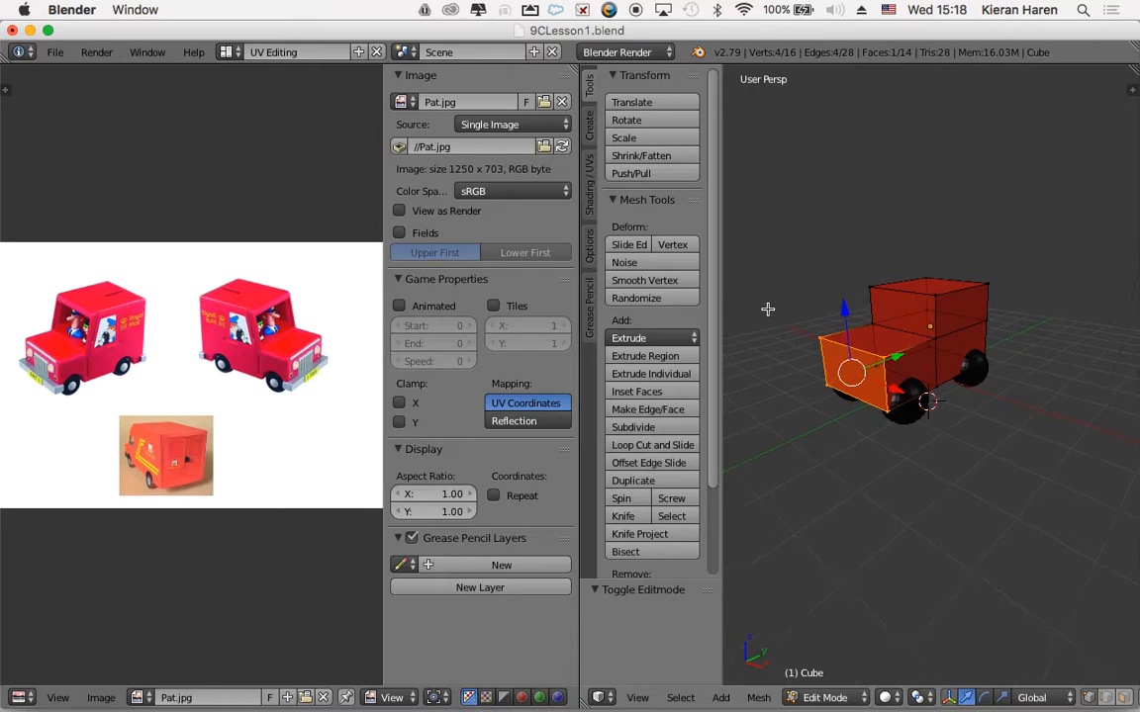
scroll(768, 309, left, 3)
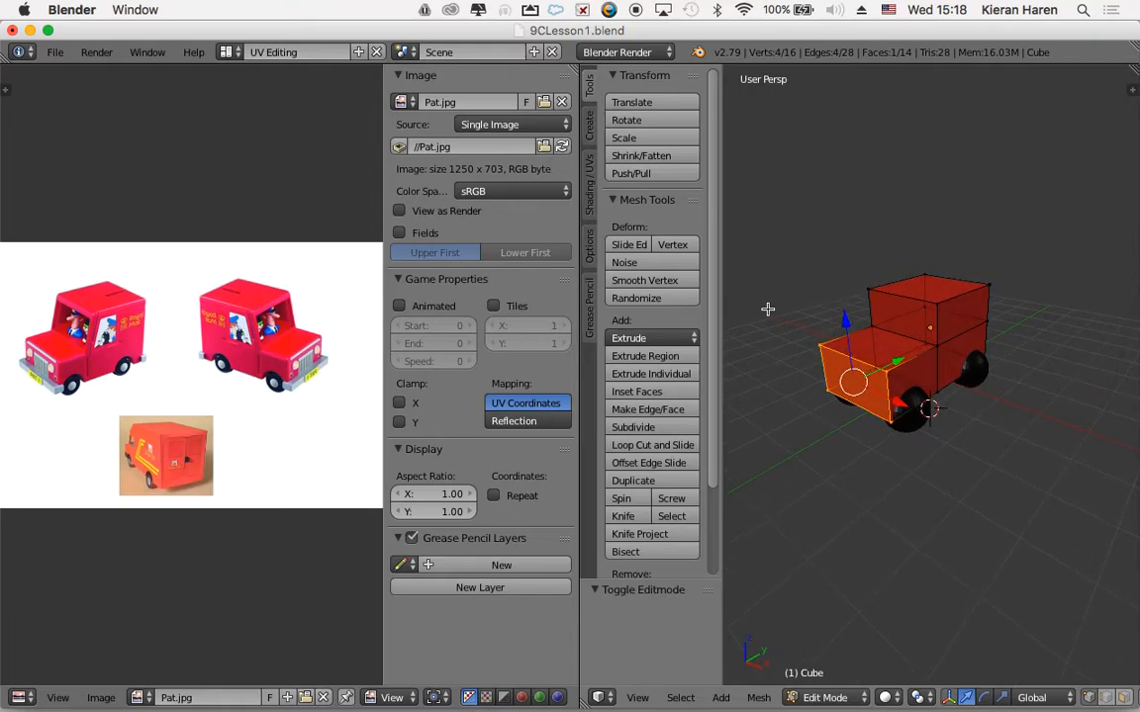
key(a)
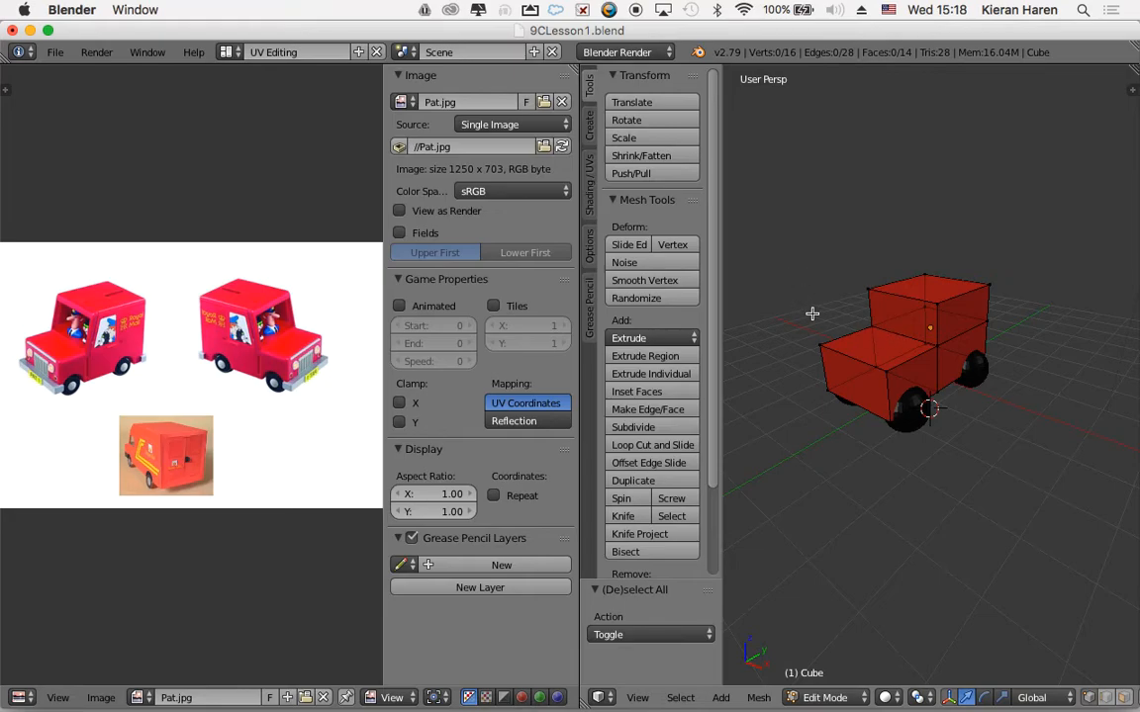
key(b)
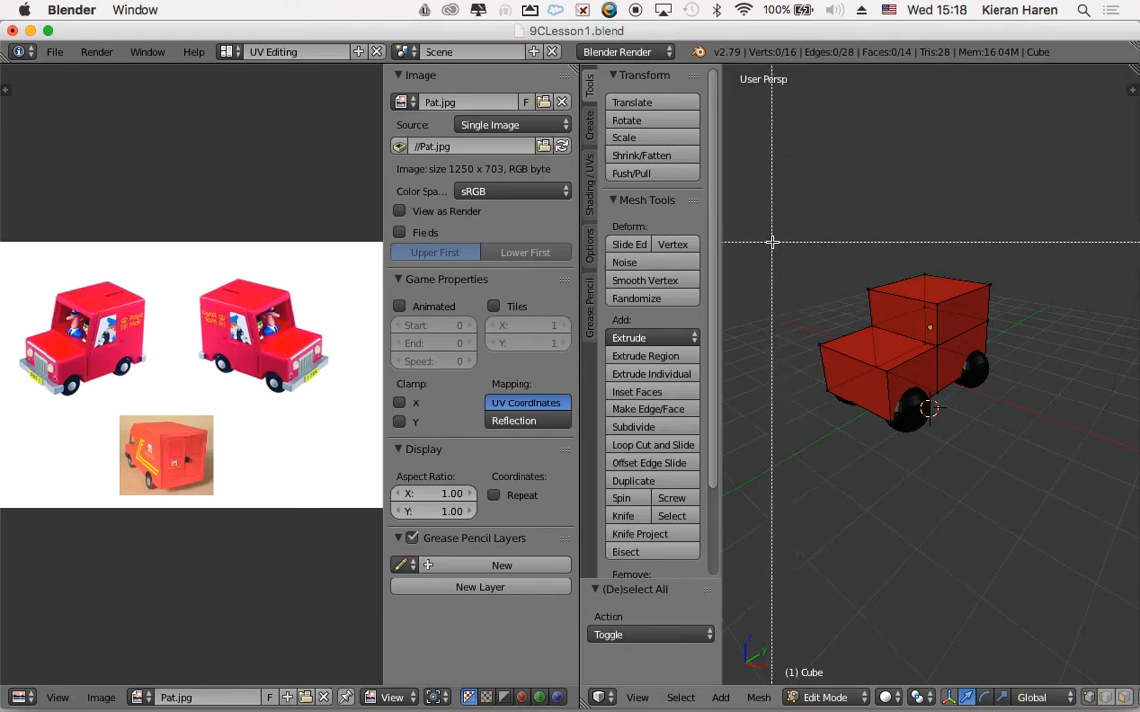
drag(772, 242, 1053, 473)
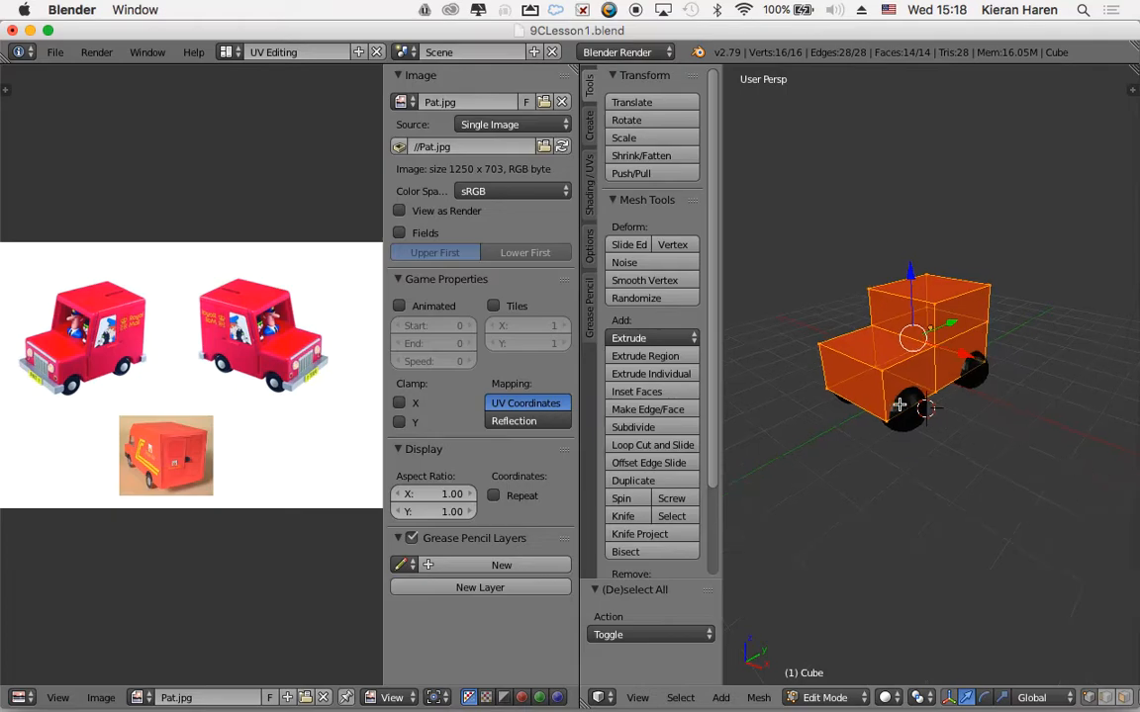
scroll(898, 401, left, 5)
scroll(898, 404, left, 10)
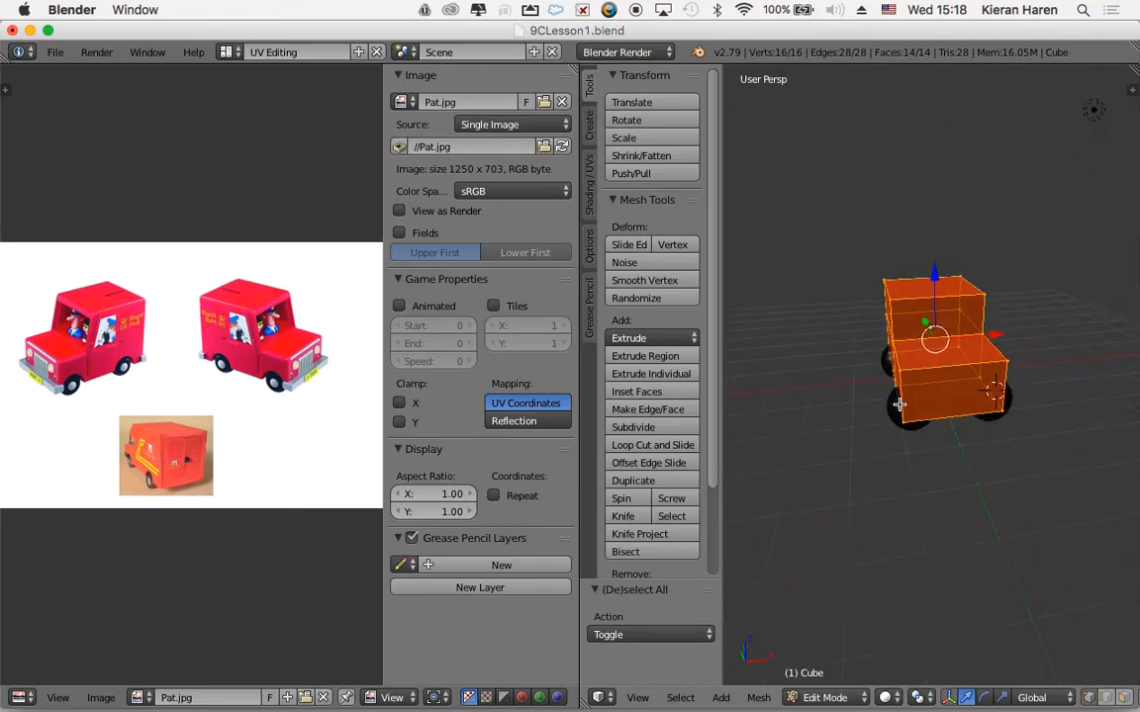
scroll(899, 404, left, 10)
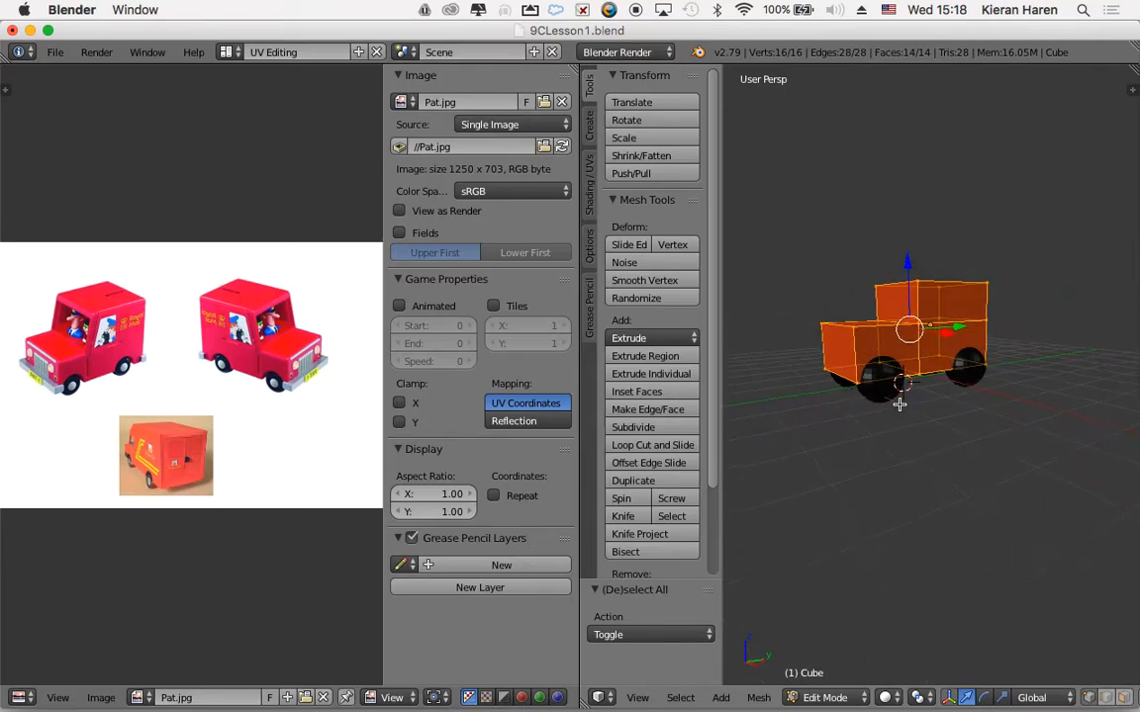
scroll(900, 404, left, 6)
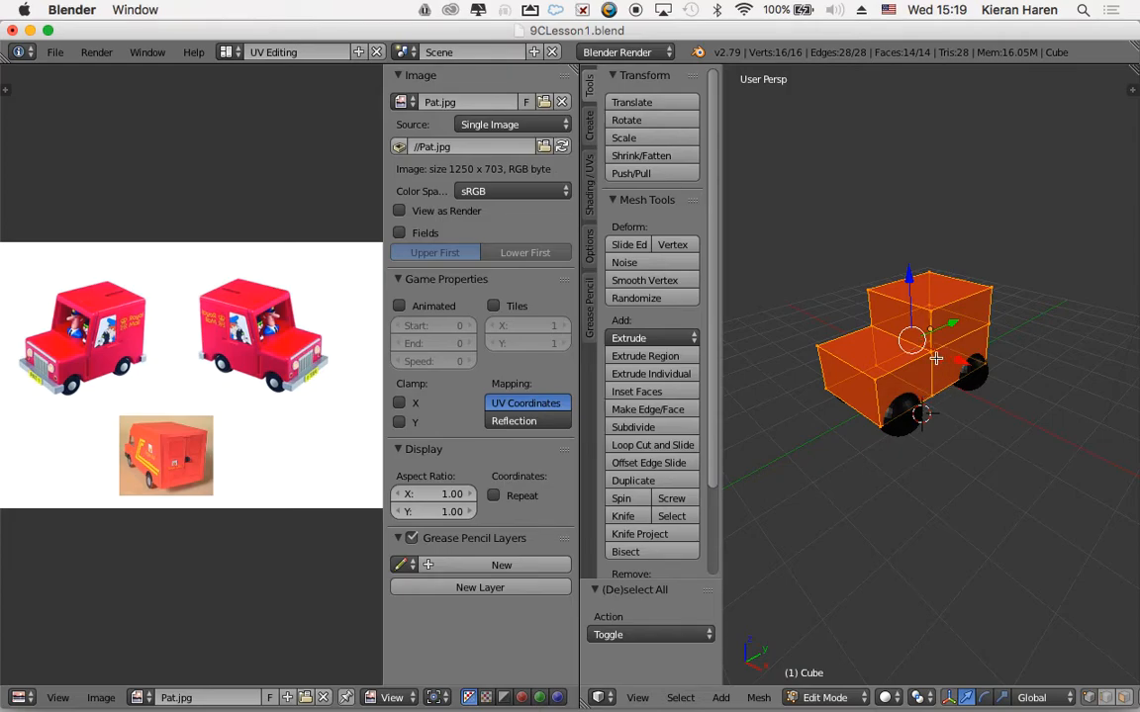
key(a)
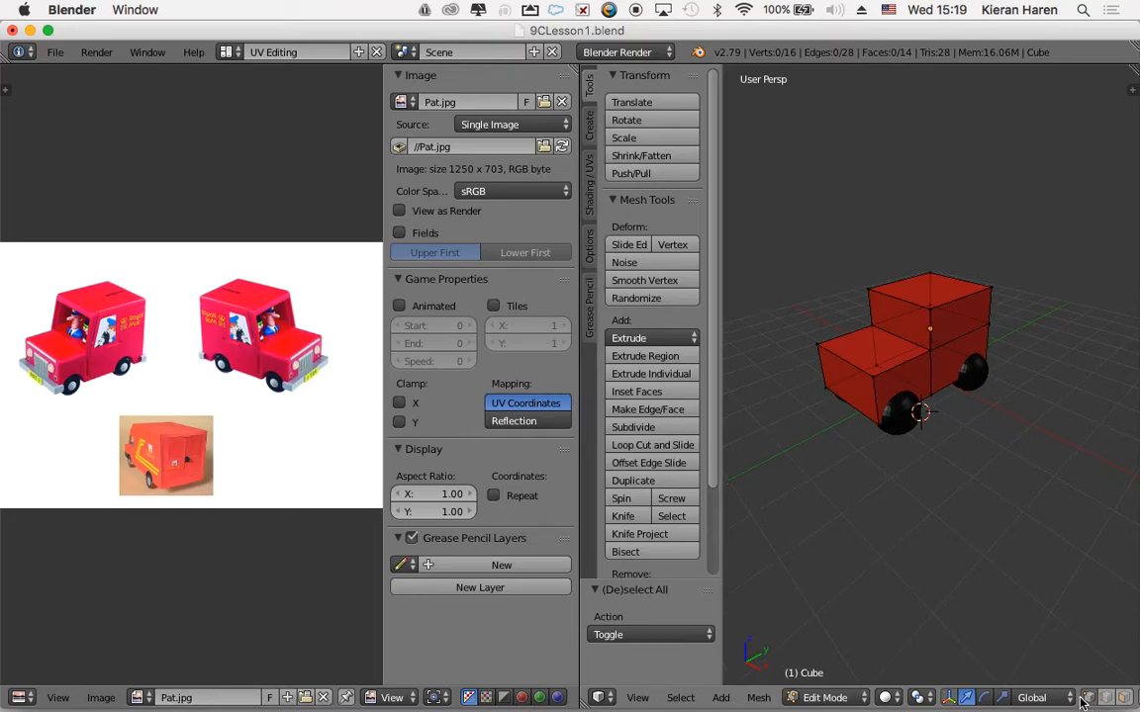
Limit selection to visible geometry and select all van body faces that face the front three-quarter view
scroll(1088, 703, right, 5)
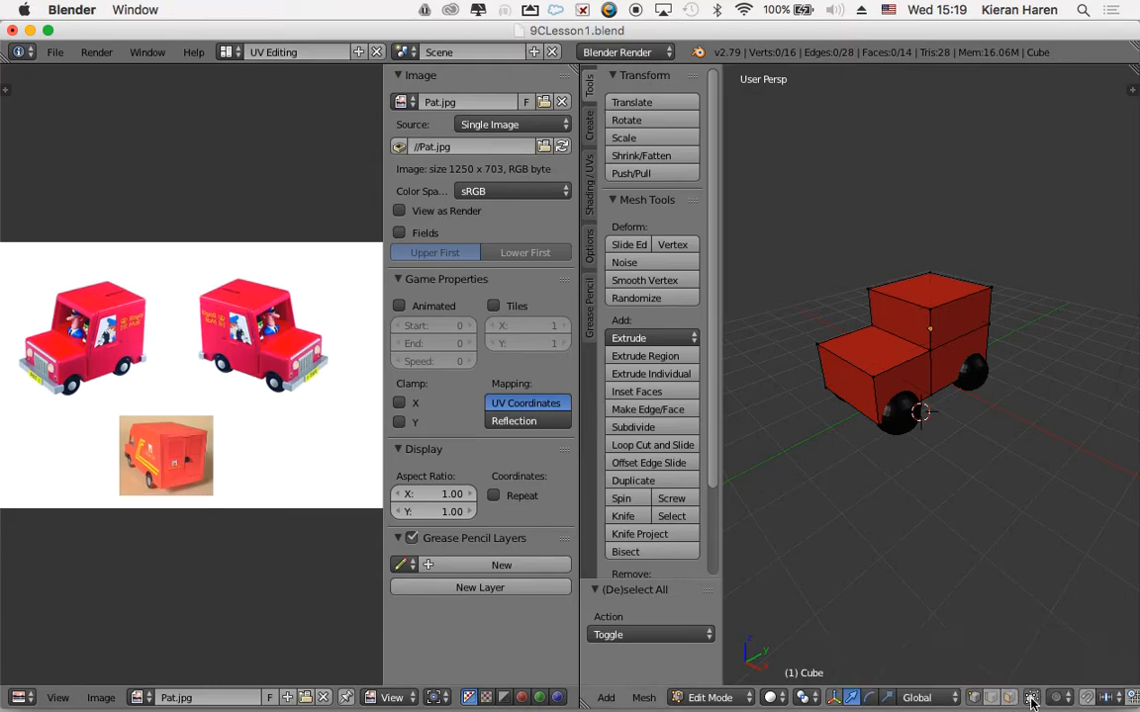
scroll(922, 487, down, 5)
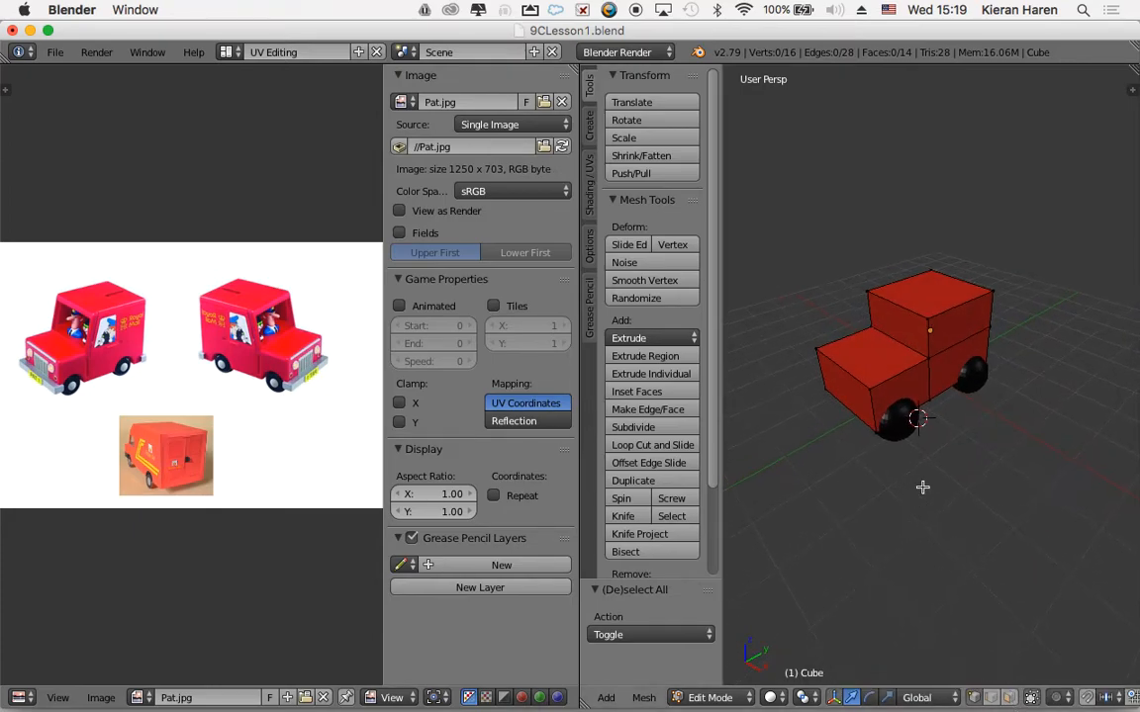
scroll(922, 487, down, 5)
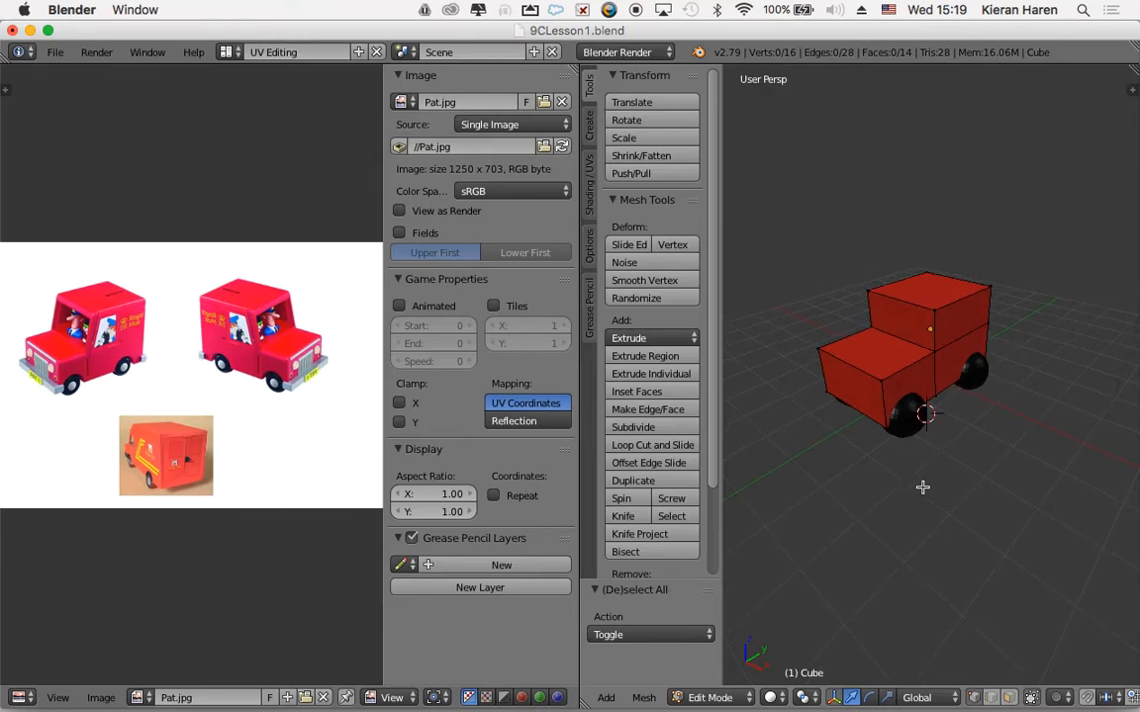
scroll(931, 454, down, 2)
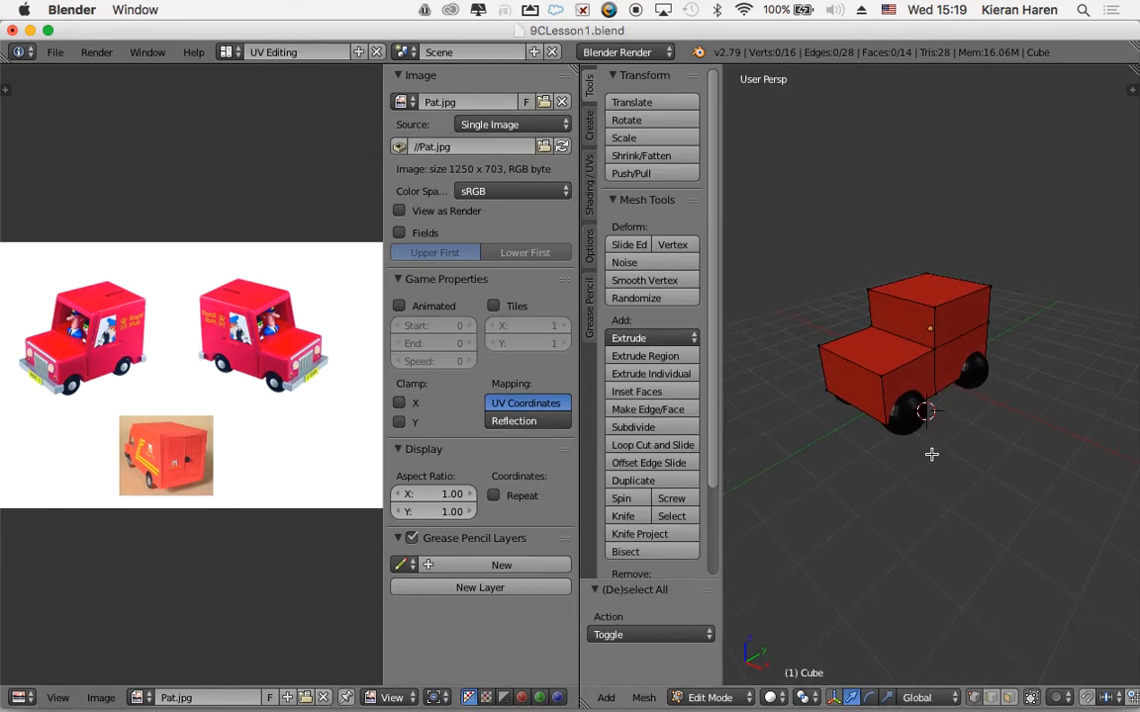
scroll(931, 454, right, 3)
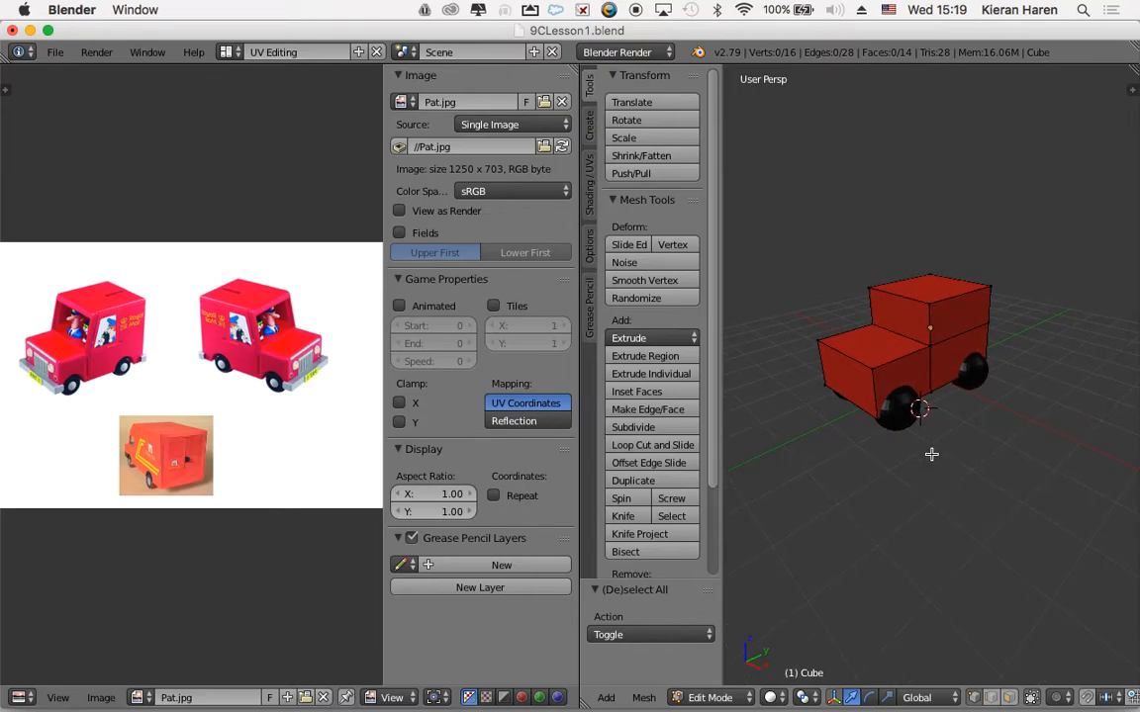
key(b)
key(Escape)
key(c)
drag(788, 259, 1025, 438)
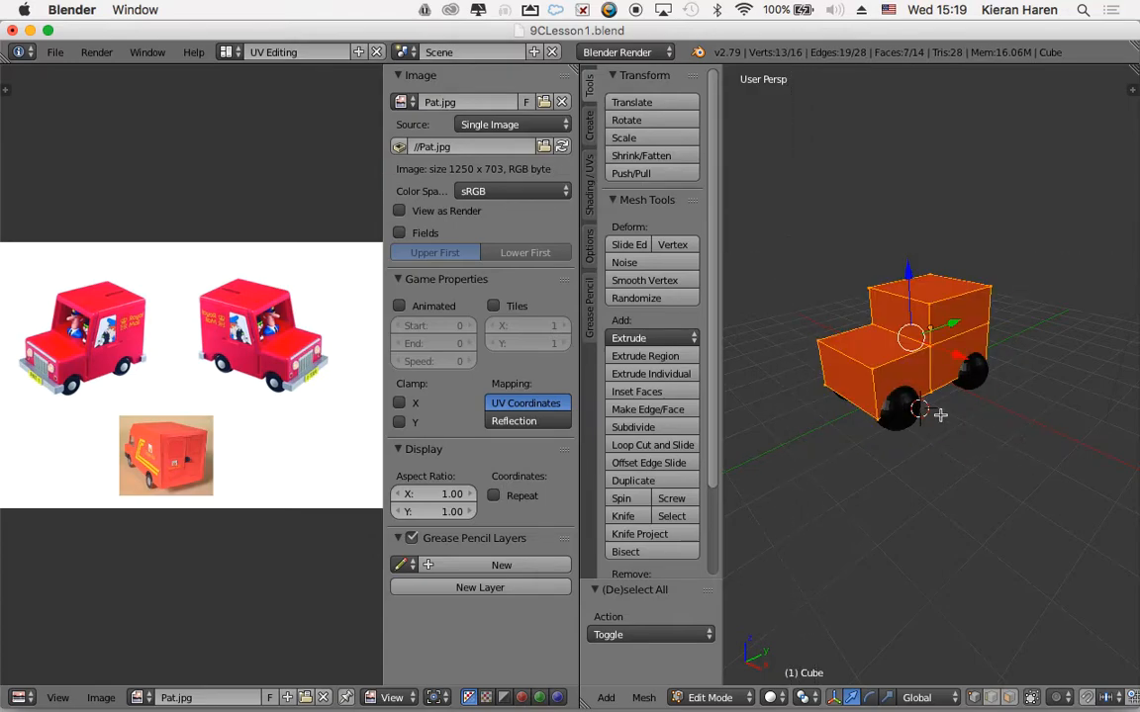
Examine the van body from all sides to check which faces are included in the selection
scroll(762, 394, up, 3)
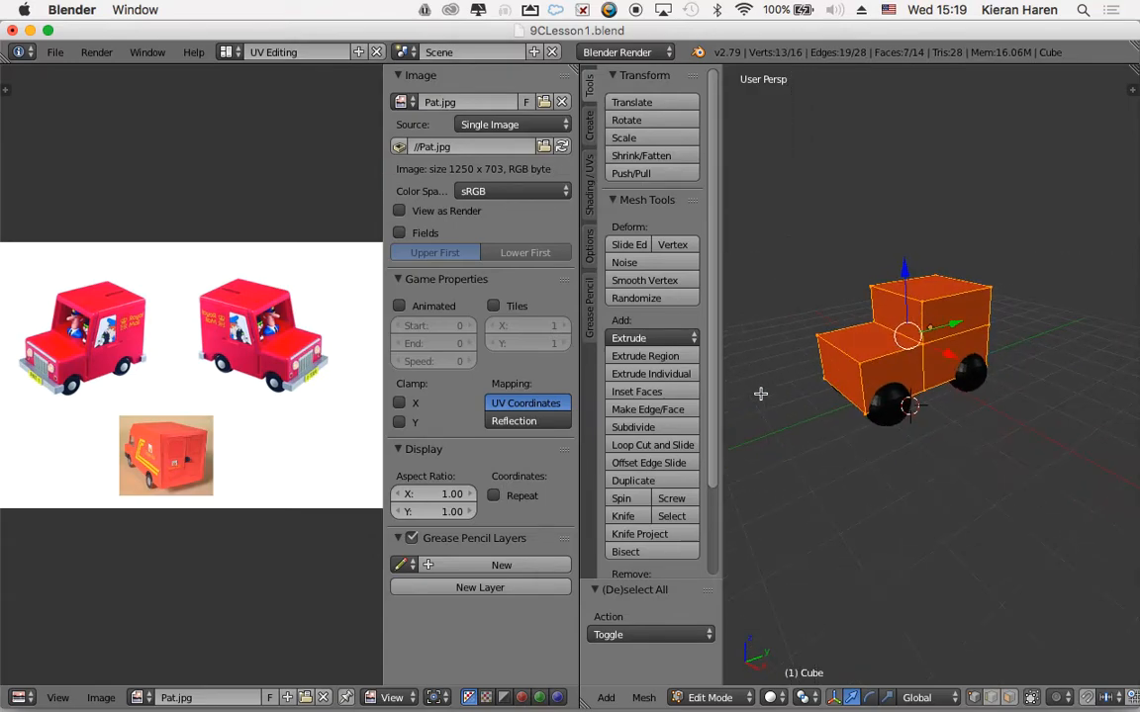
scroll(760, 394, left, 5)
scroll(760, 393, right, 5)
scroll(760, 394, down, 3)
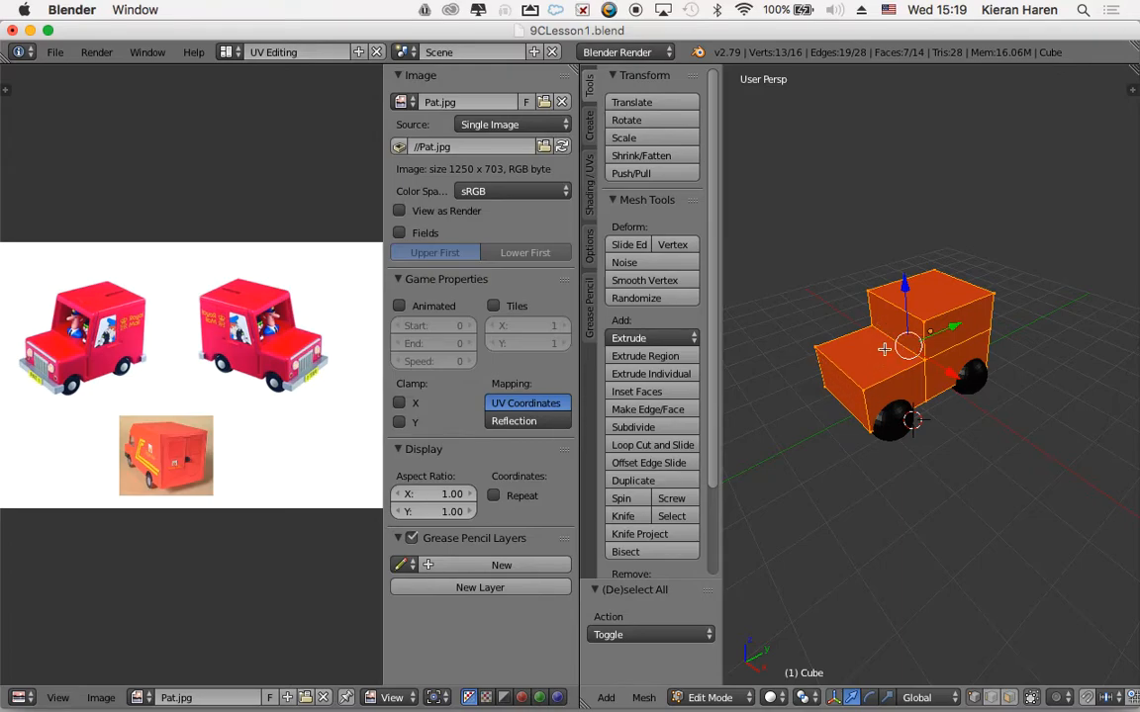
scroll(810, 345, right, 10)
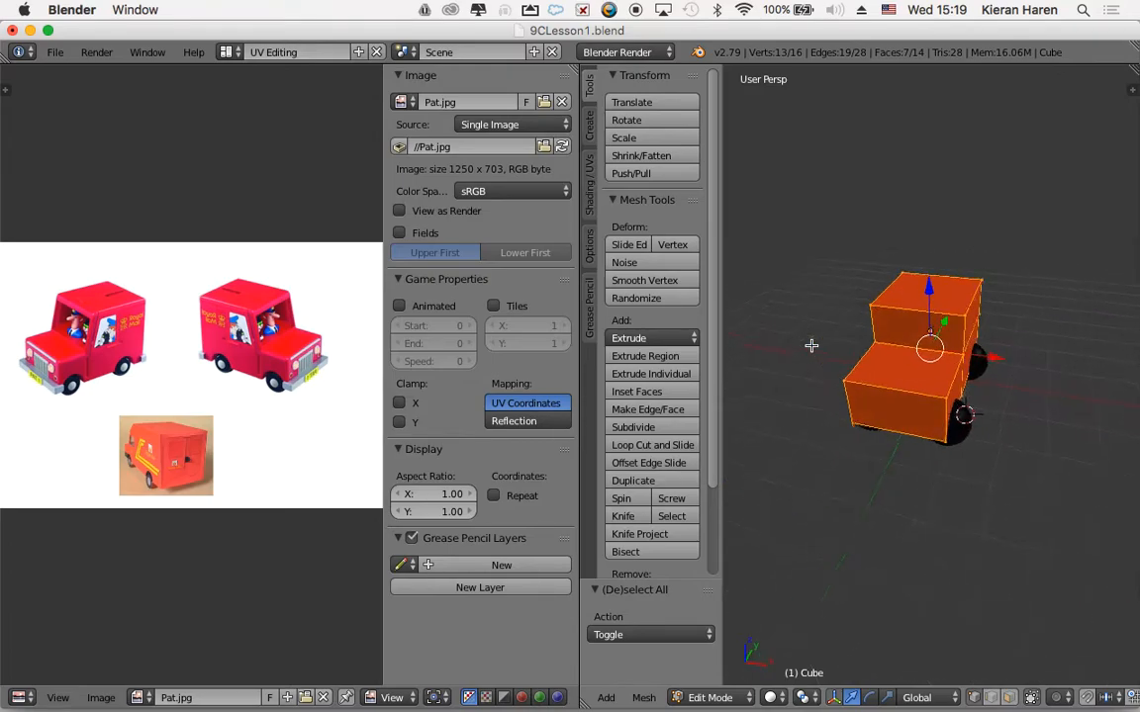
scroll(810, 346, right, 5)
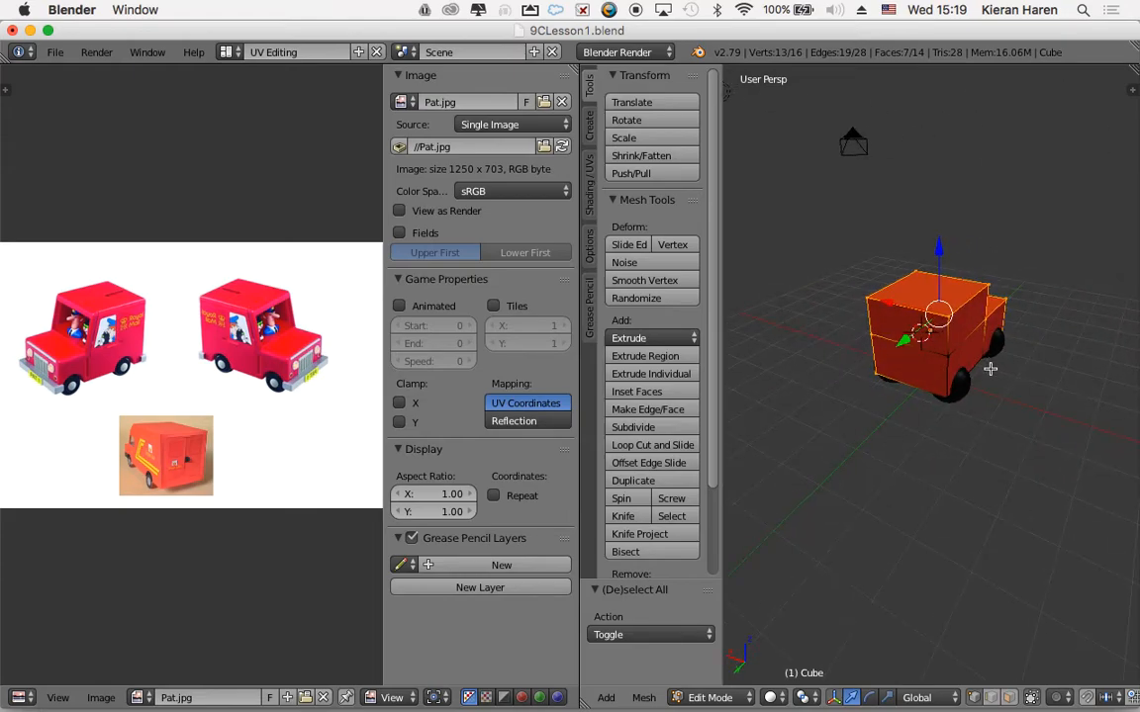
scroll(989, 363, right, 8)
scroll(989, 374, right, 8)
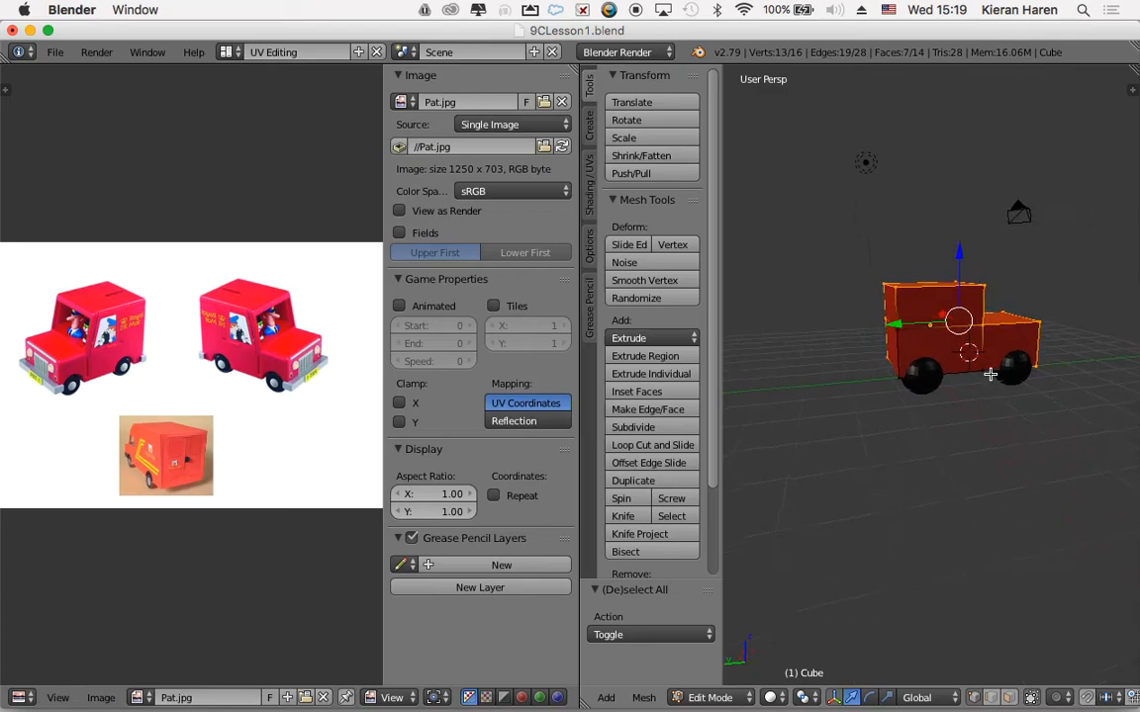
scroll(990, 374, right, 8)
scroll(990, 374, right, 5)
scroll(991, 374, right, 5)
scroll(990, 374, right, 2)
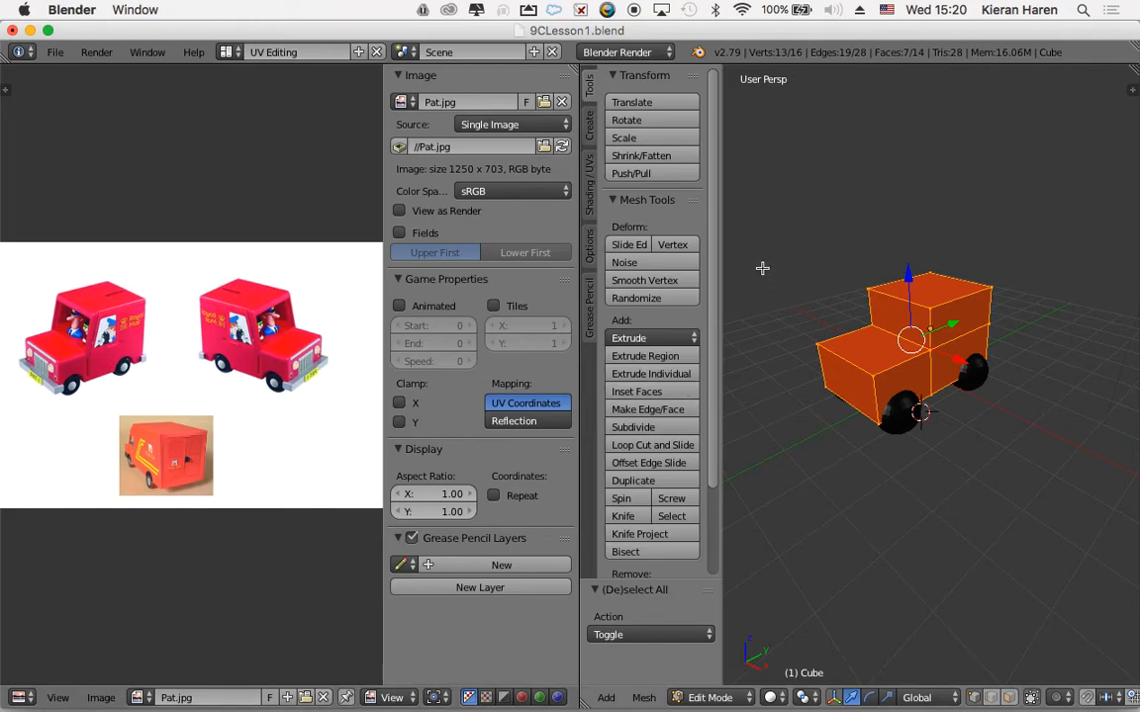
Unwrap the selected van faces with Project From View so they match the front three-quarter angle
drag(715, 249, 699, 223)
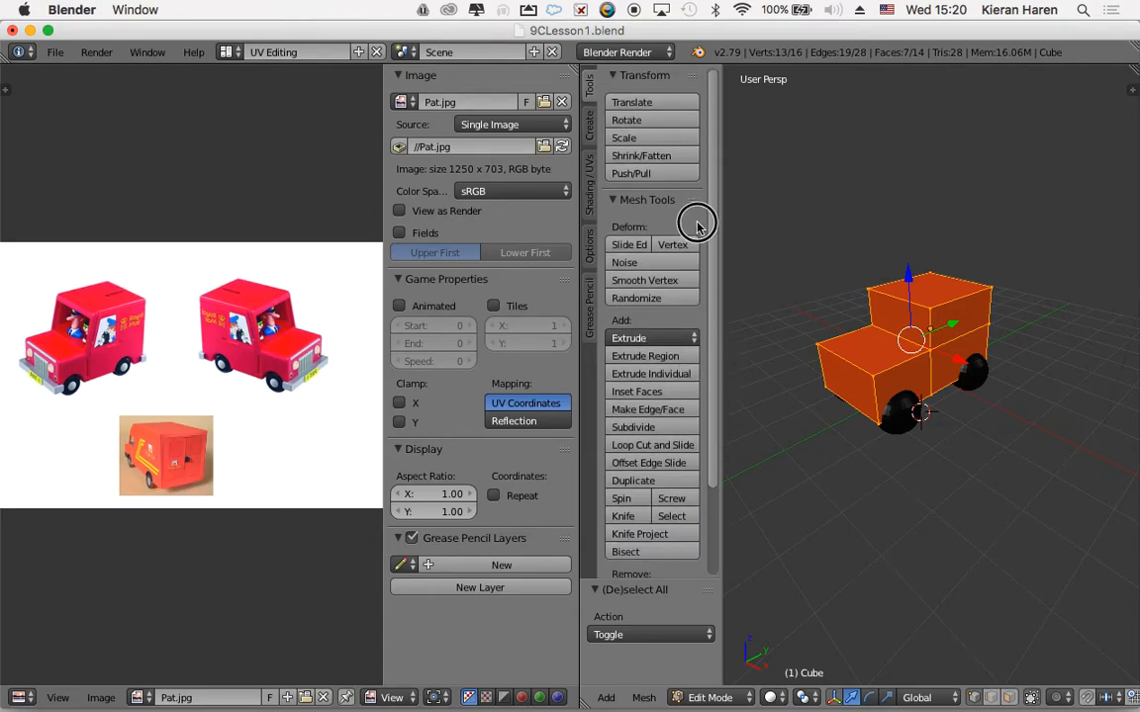
click(591, 129)
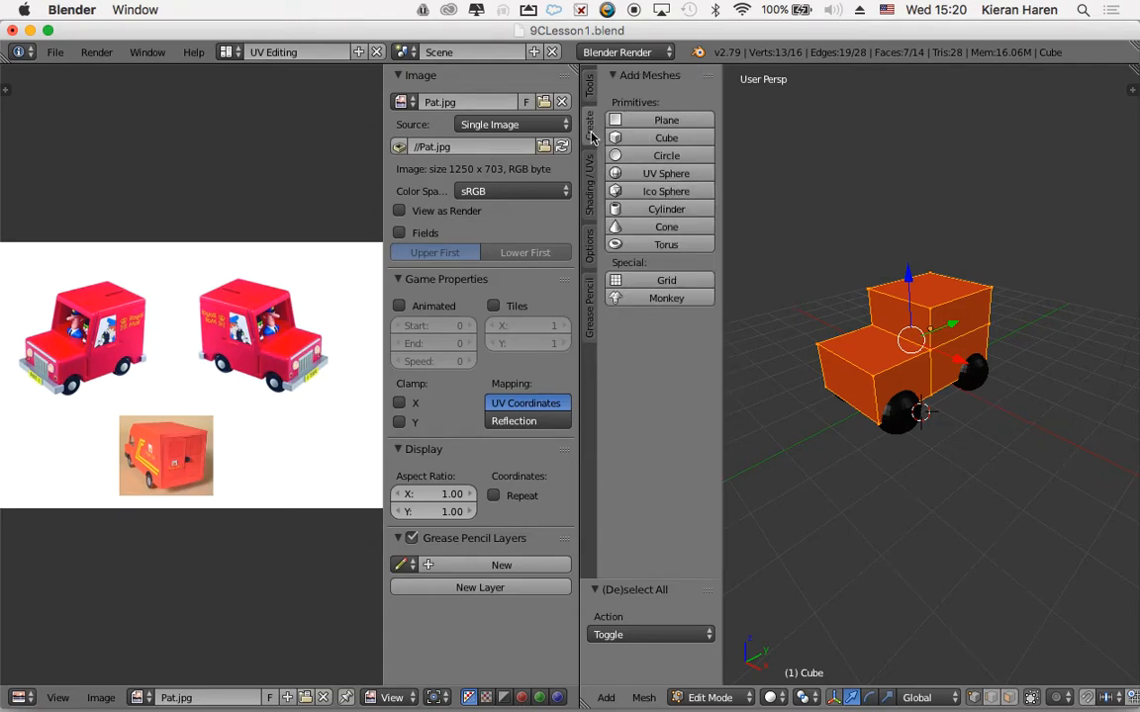
click(589, 178)
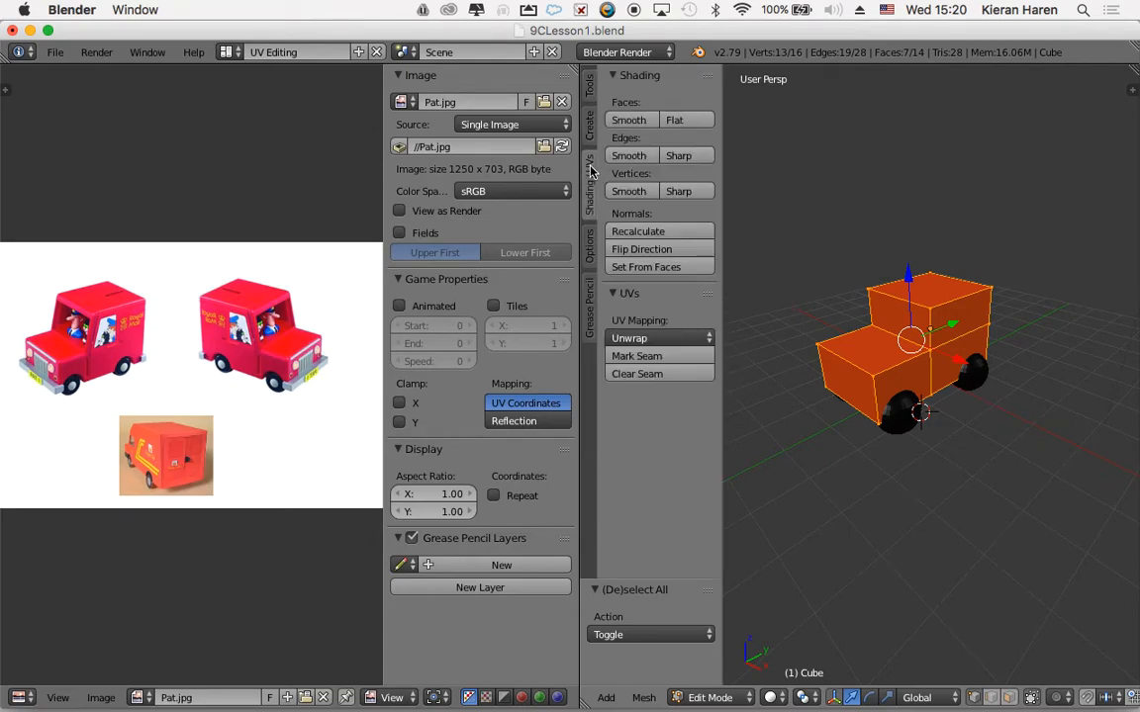
click(589, 89)
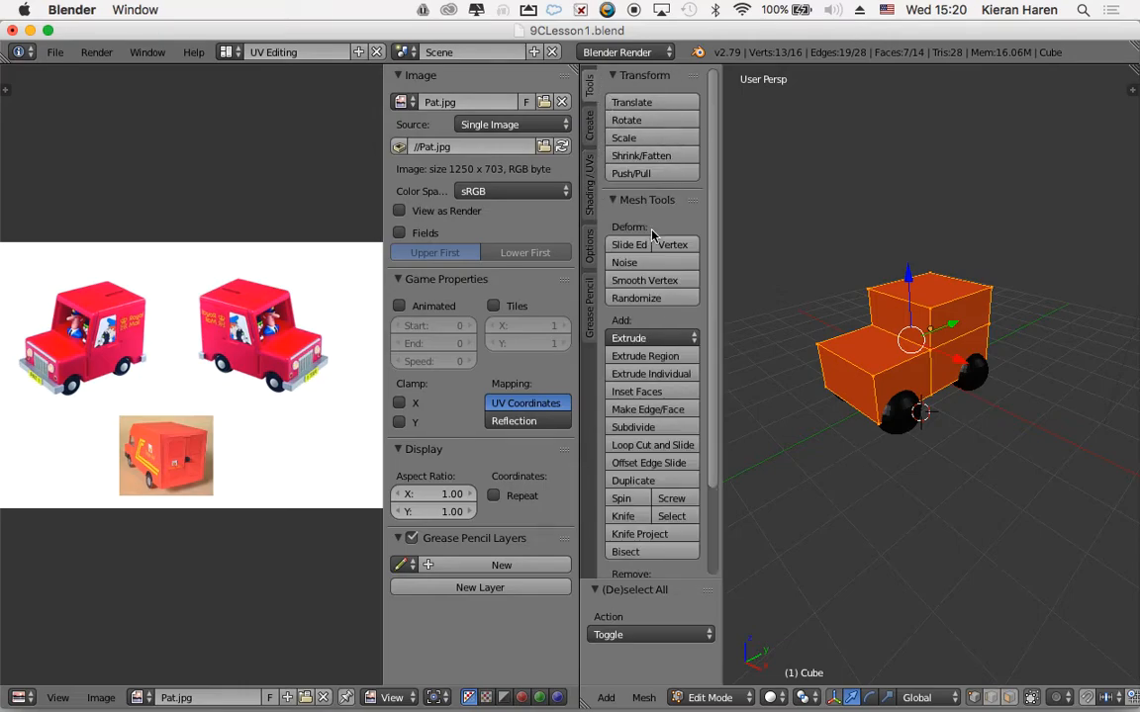
click(590, 182)
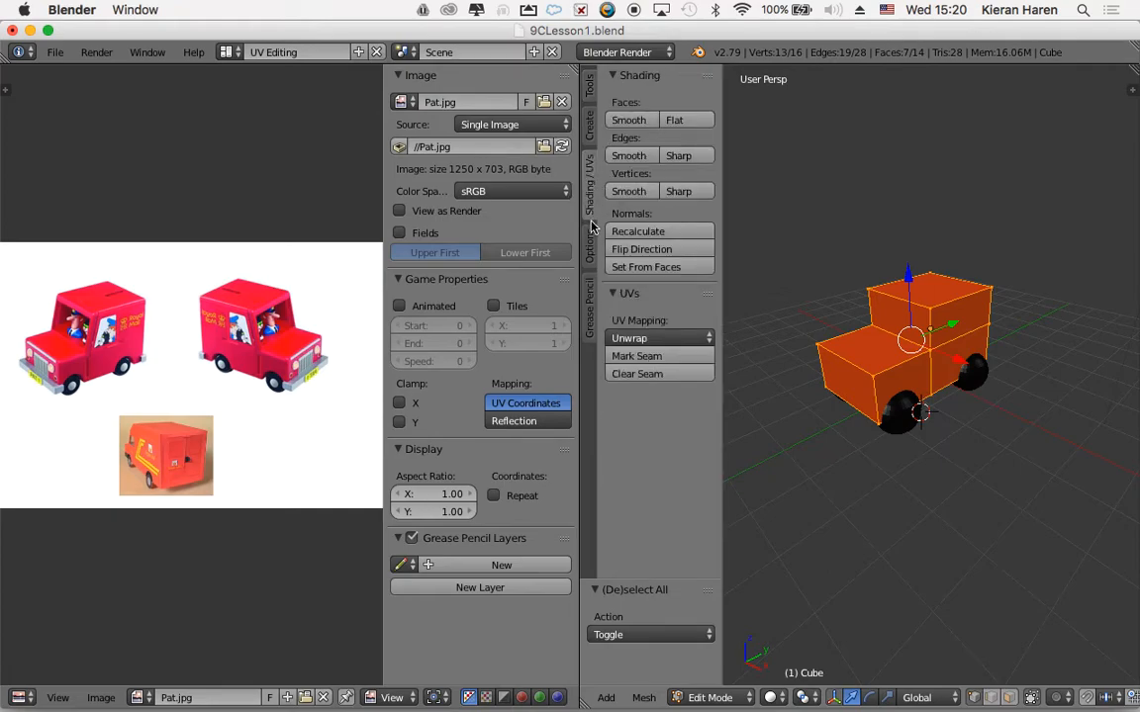
click(669, 340)
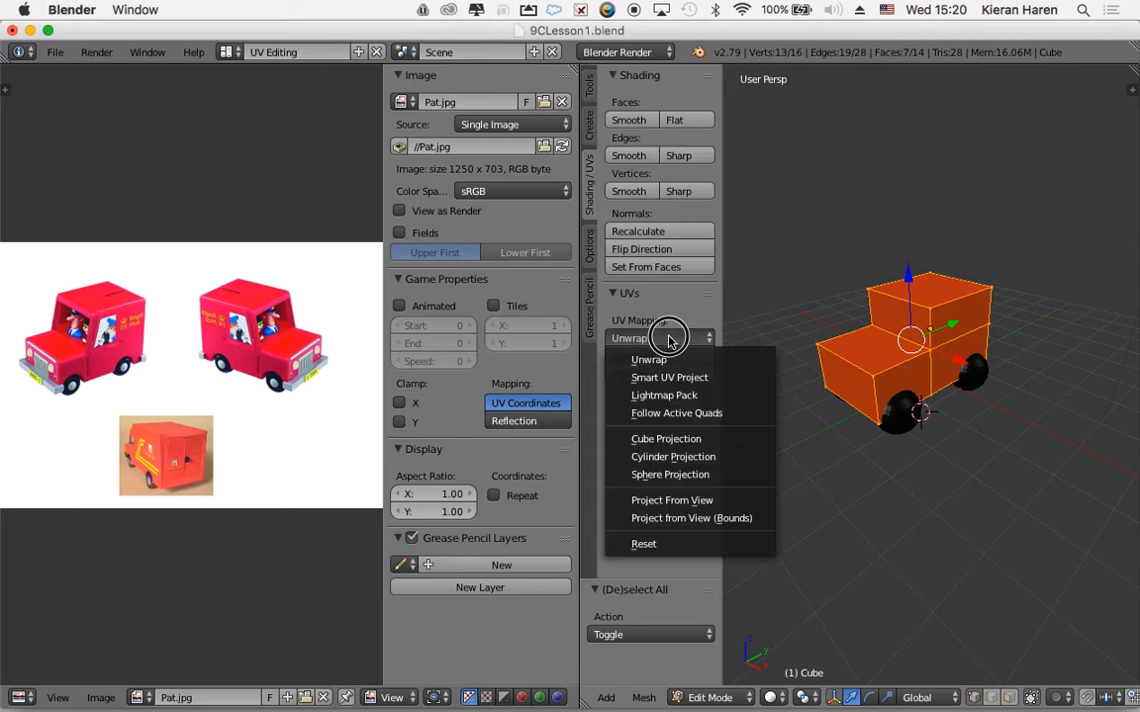
click(672, 502)
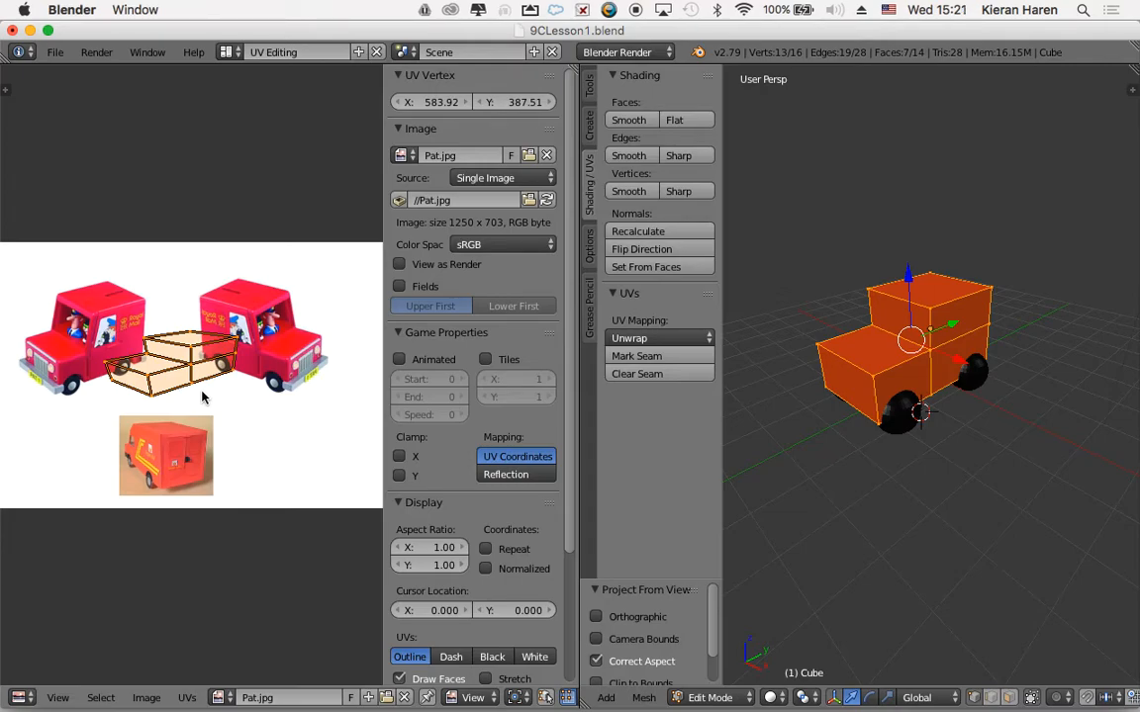
Move the whole projected UV layout over the upper-left van in Pat.jpg
key(g)
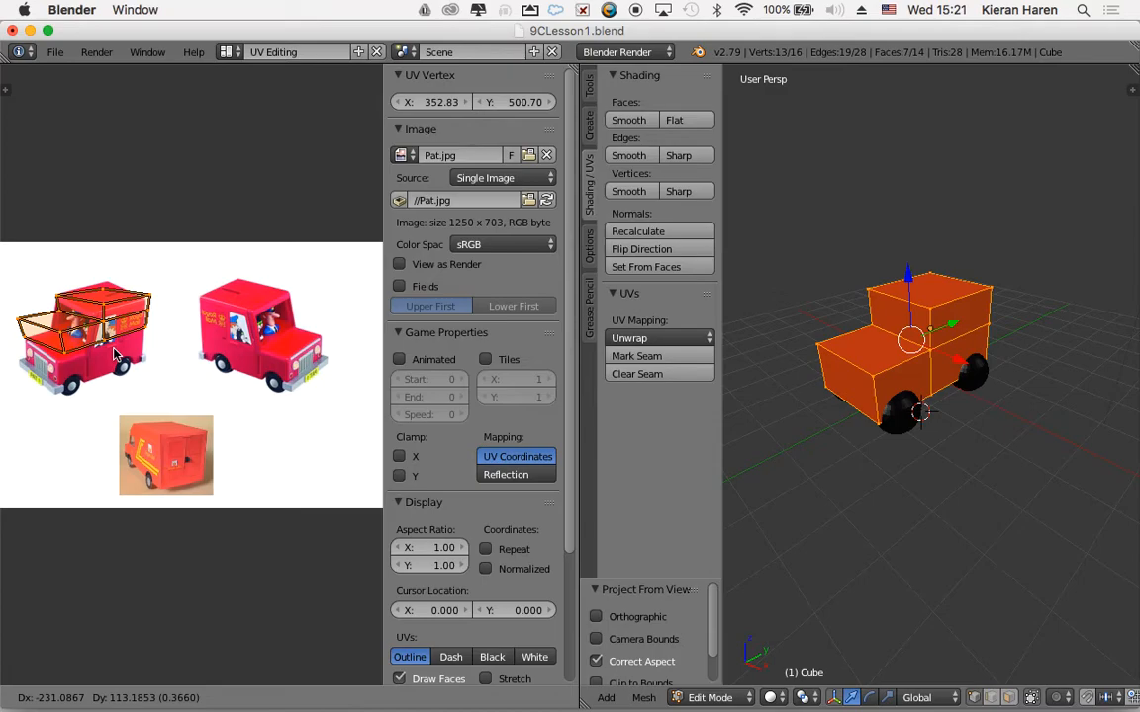
click(114, 354)
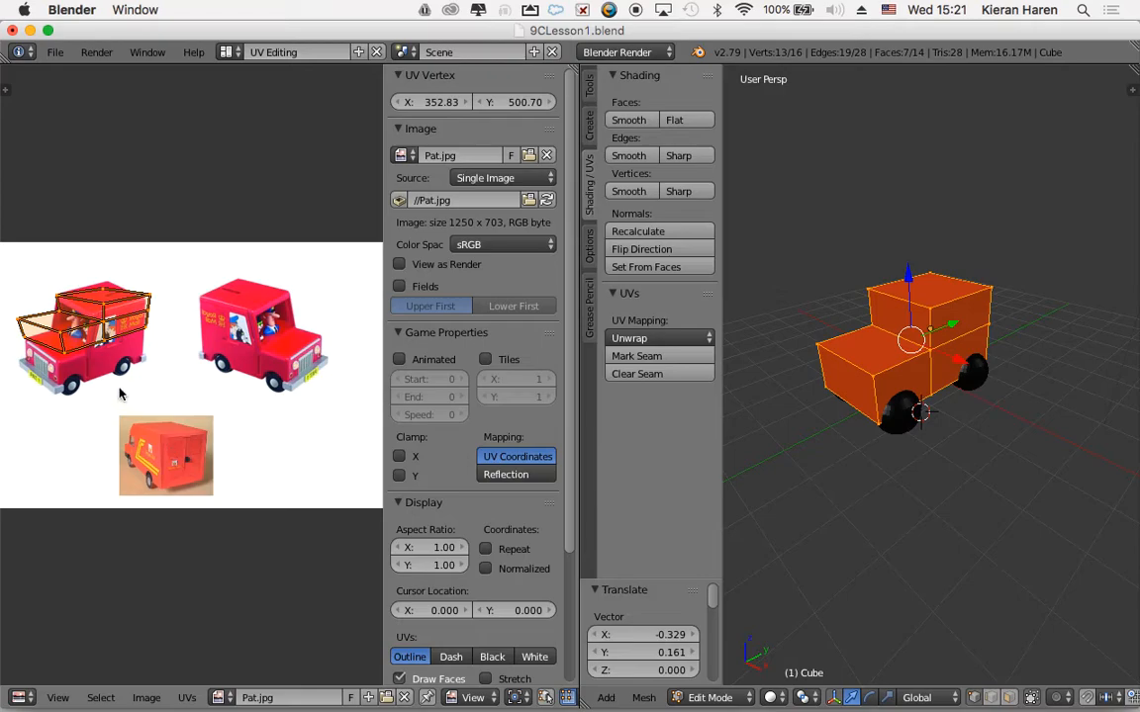
Deselect all UVs and move the roof's far rear vertex onto the pictured van's rear roof corner, about X 408, Y 599
key(a)
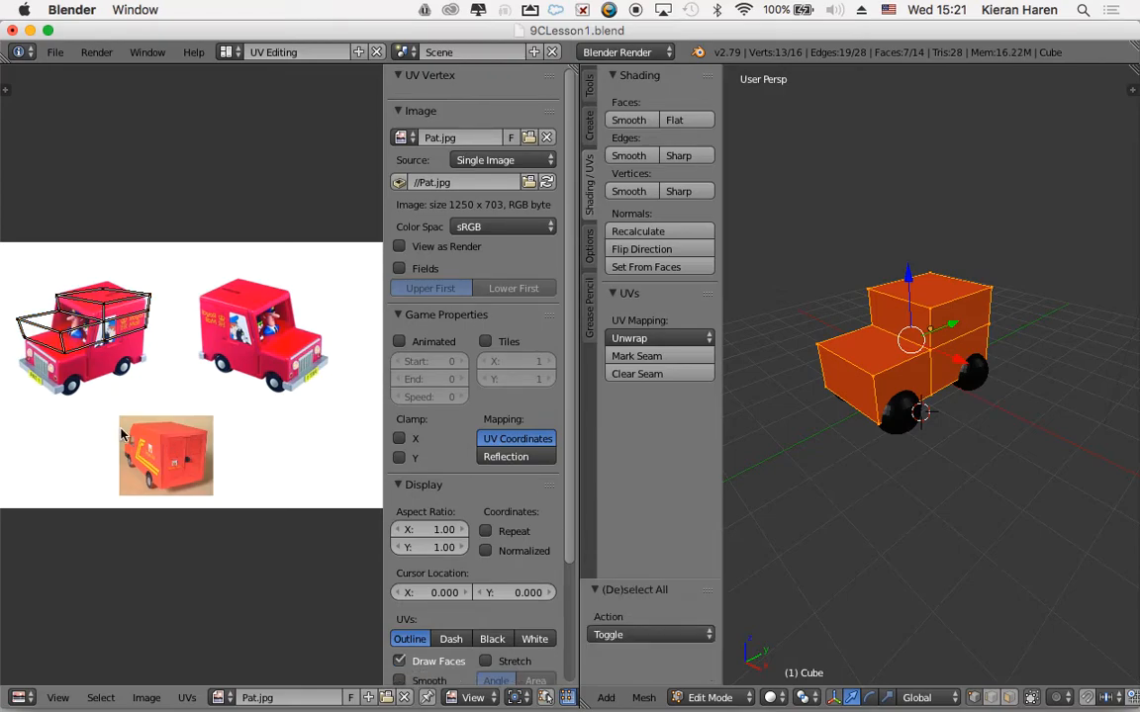
right_click(105, 295)
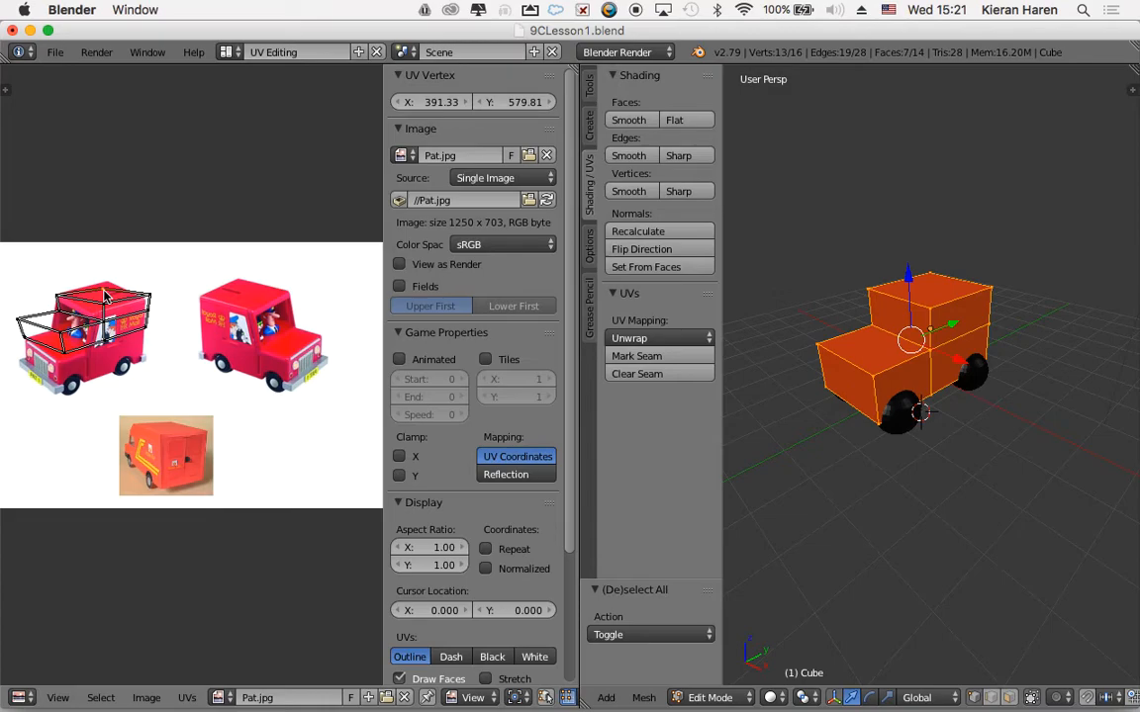
key(g)
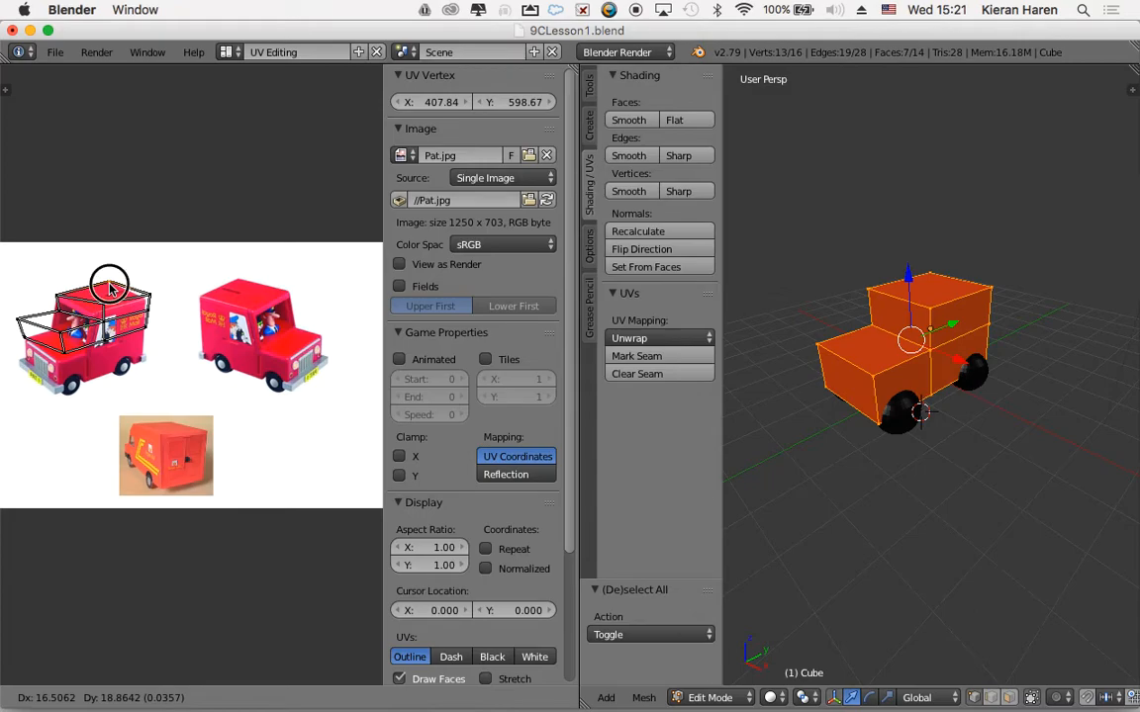
click(112, 289)
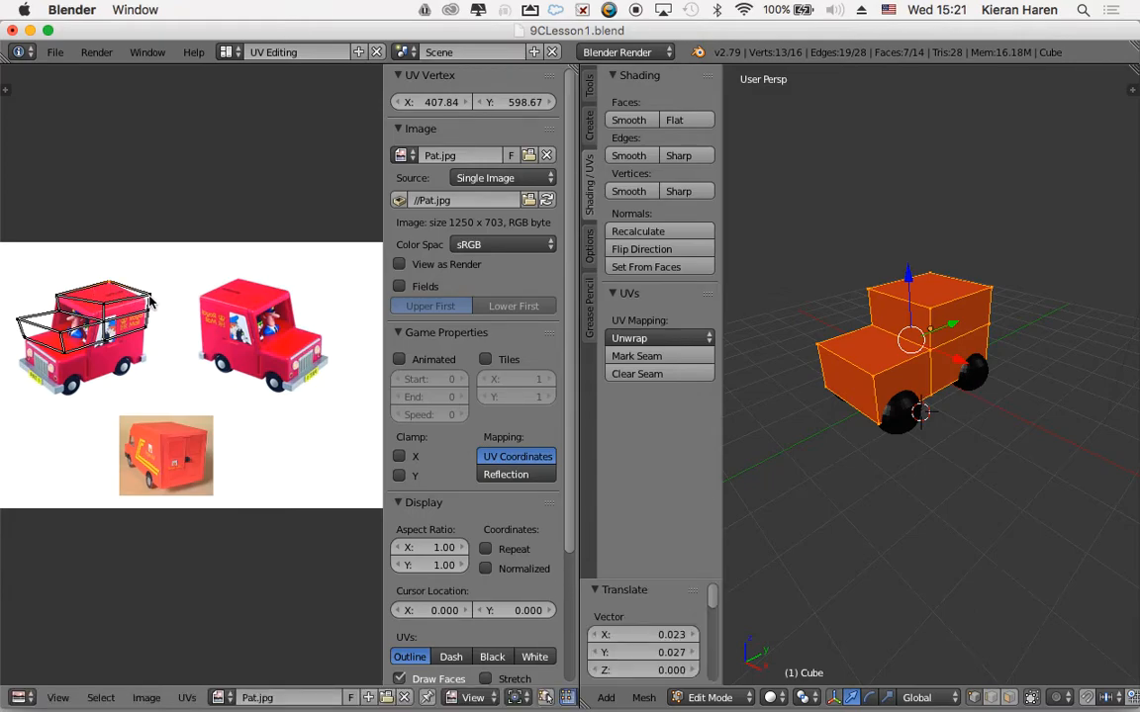
Move the roof's near-side rear UV vertex onto the pictured van's rear roof edge, about X 499, Y 554
right_click(150, 302)
key(g)
click(147, 308)
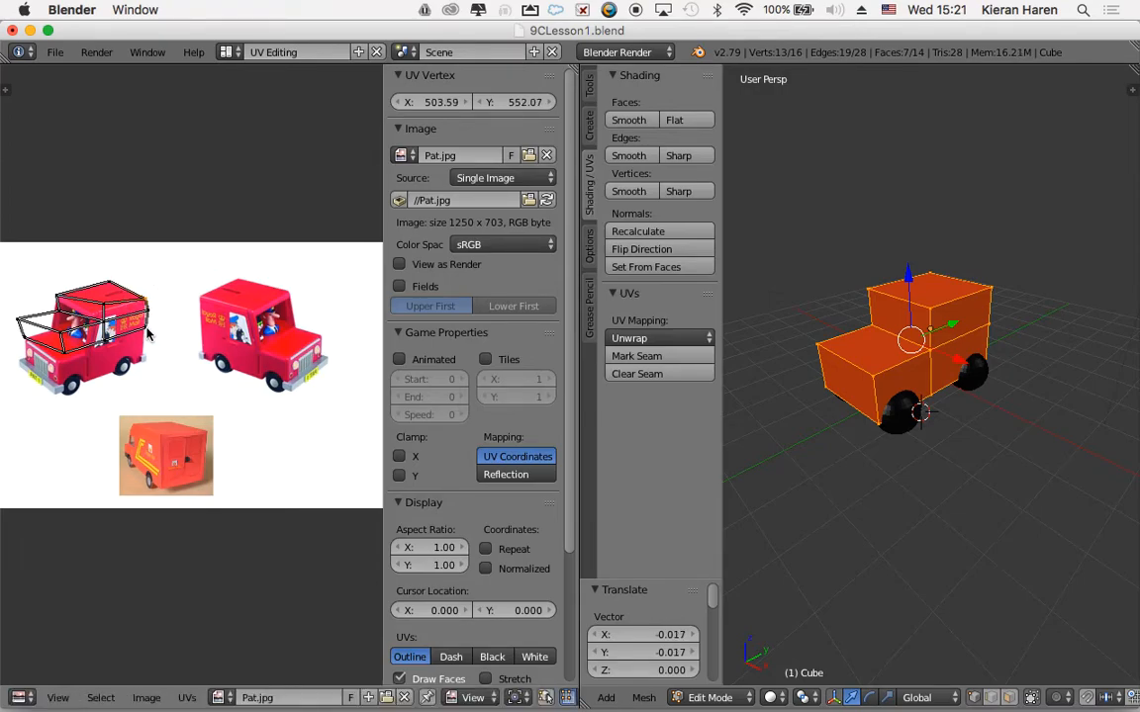
key(g)
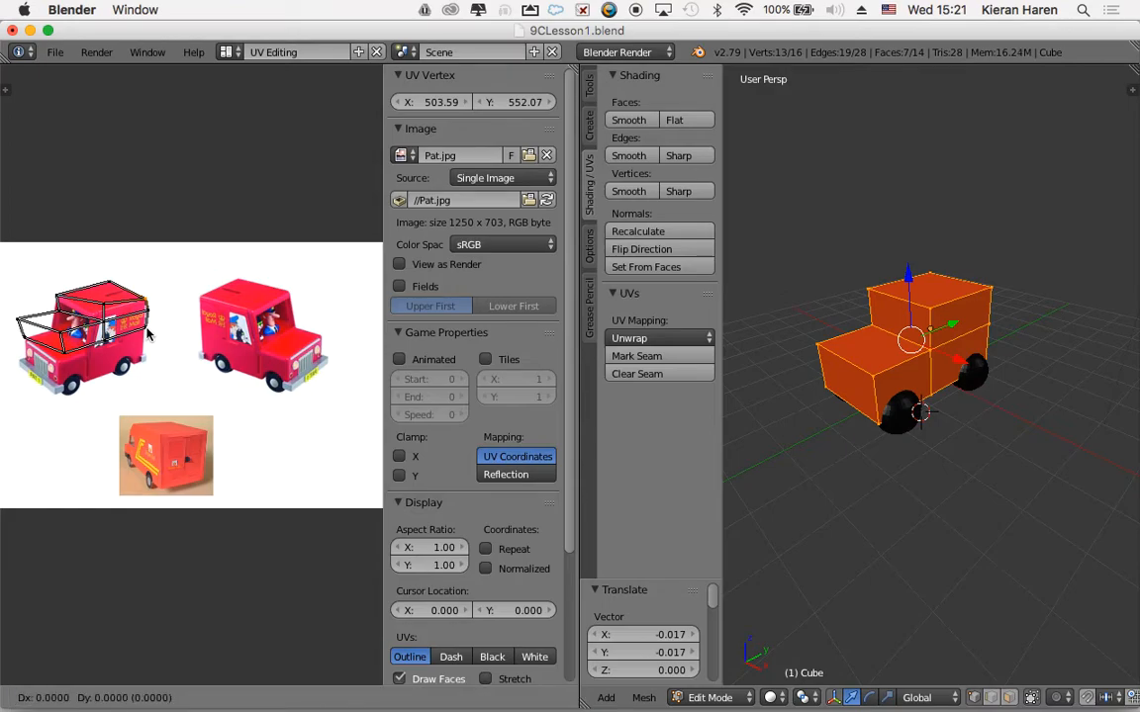
click(146, 331)
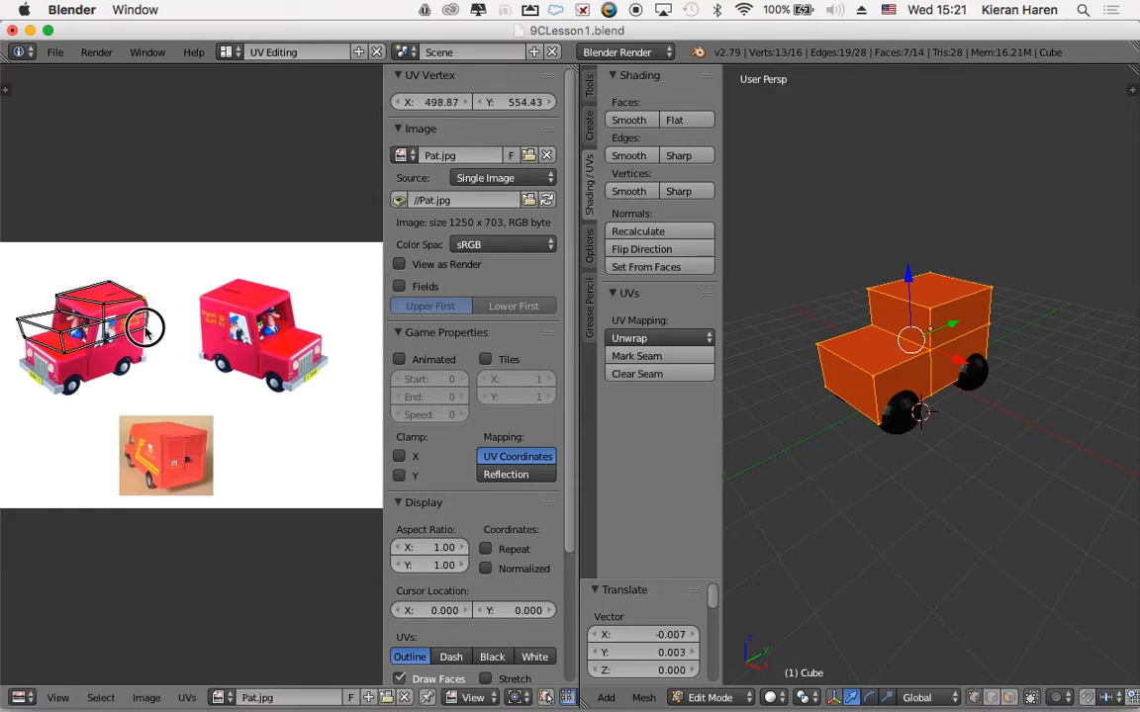
click(147, 332)
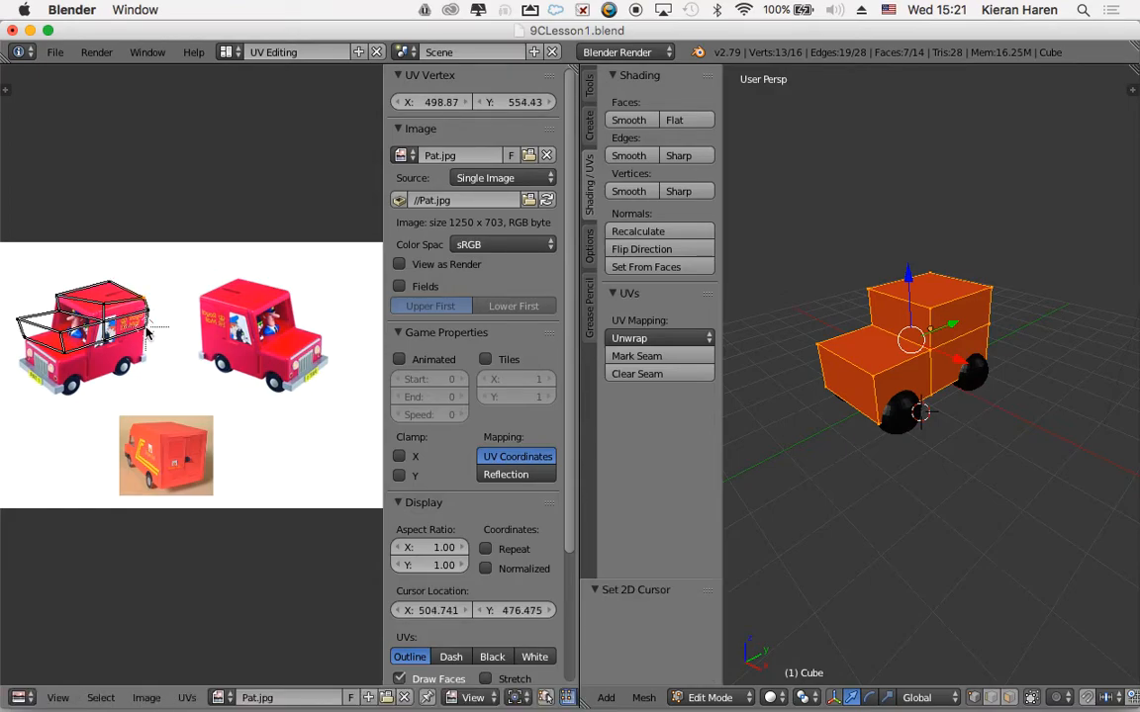
click(171, 296)
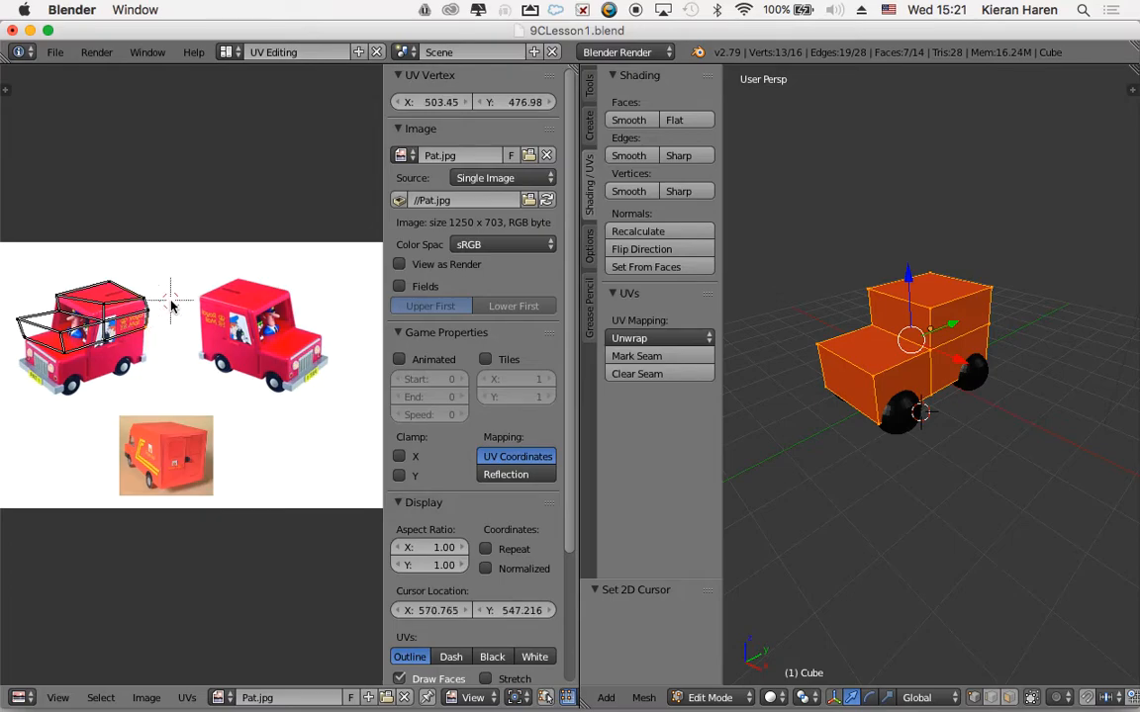
Align the rear edge's UV vertices with the pictured van, placing the bottom one at about X 501, Y 387 and the middle one at about X 503, Y 459
key(g)
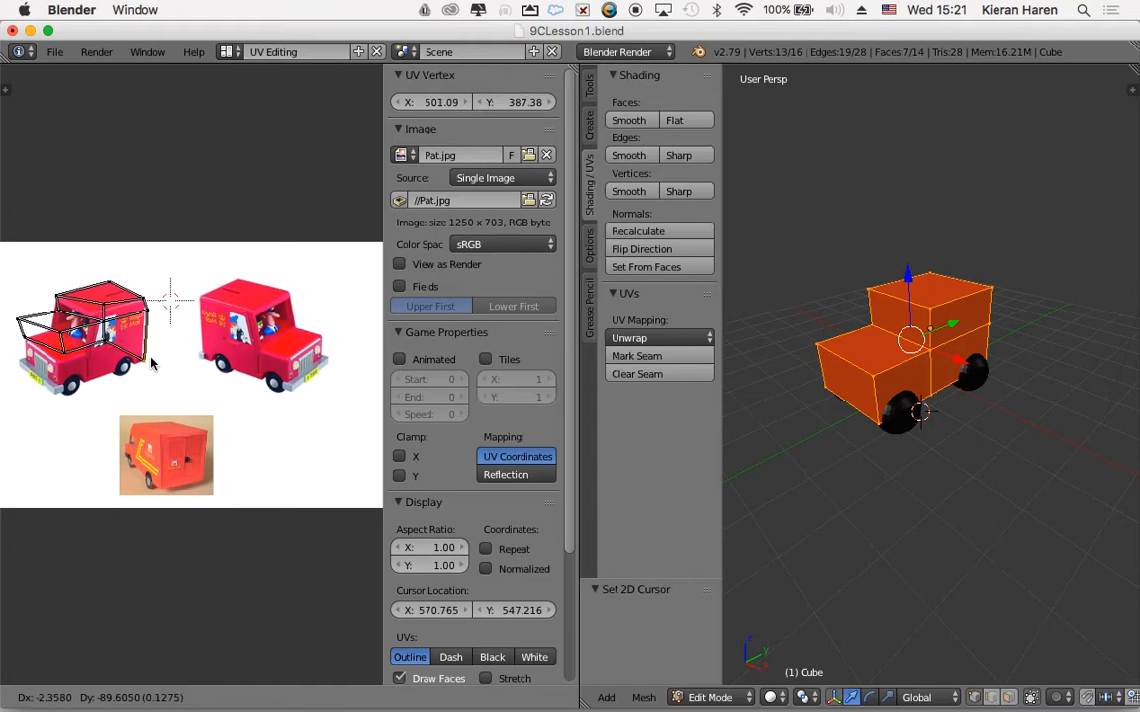
click(150, 363)
right_click(148, 315)
key(g)
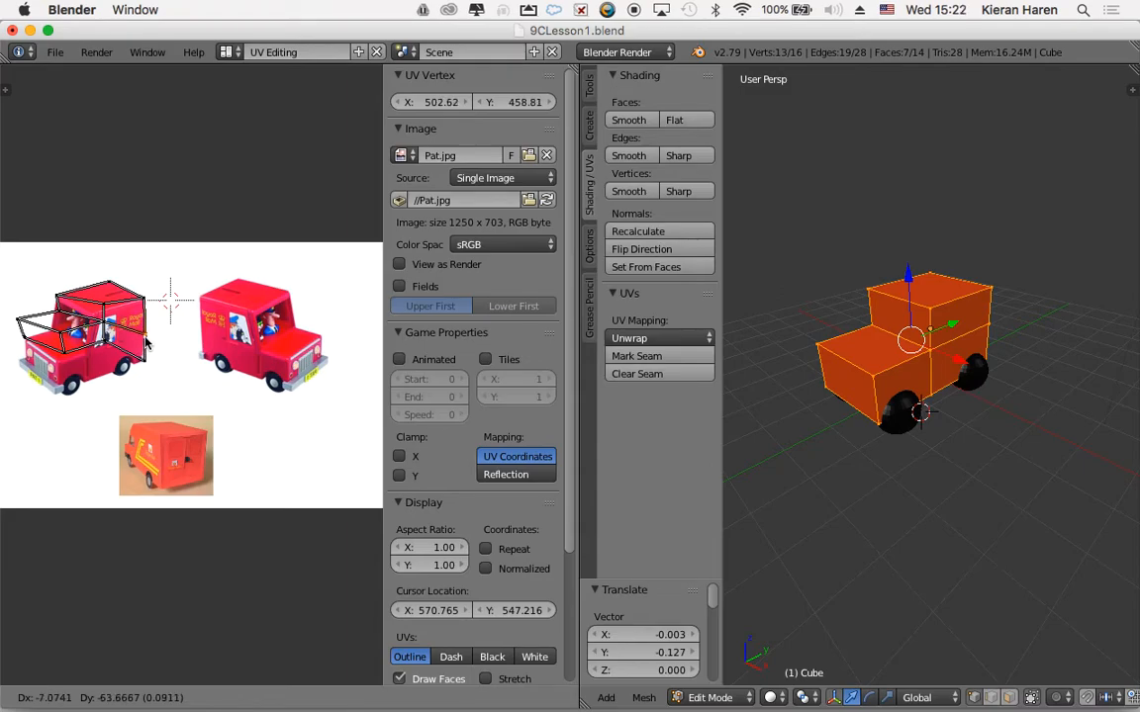
click(147, 342)
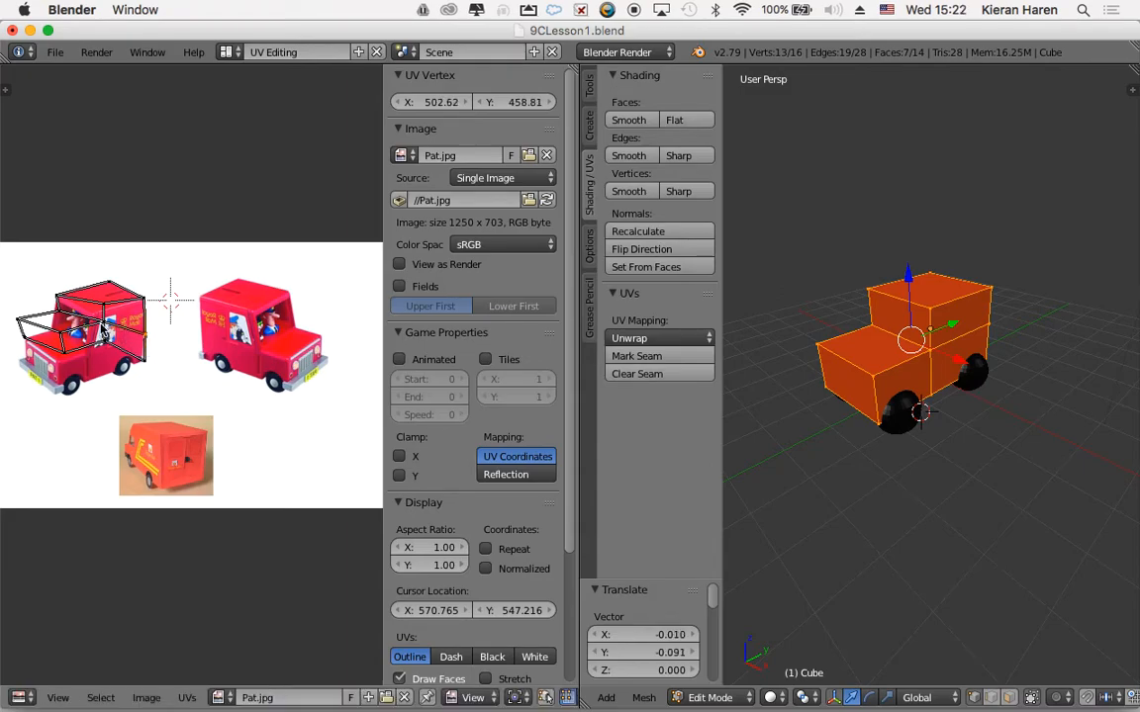
Move the near-side windscreen UV vertices onto the pictured van: base at about X 353, Y 417, roof corner at about X 368, Y 504
right_click(106, 327)
key(g)
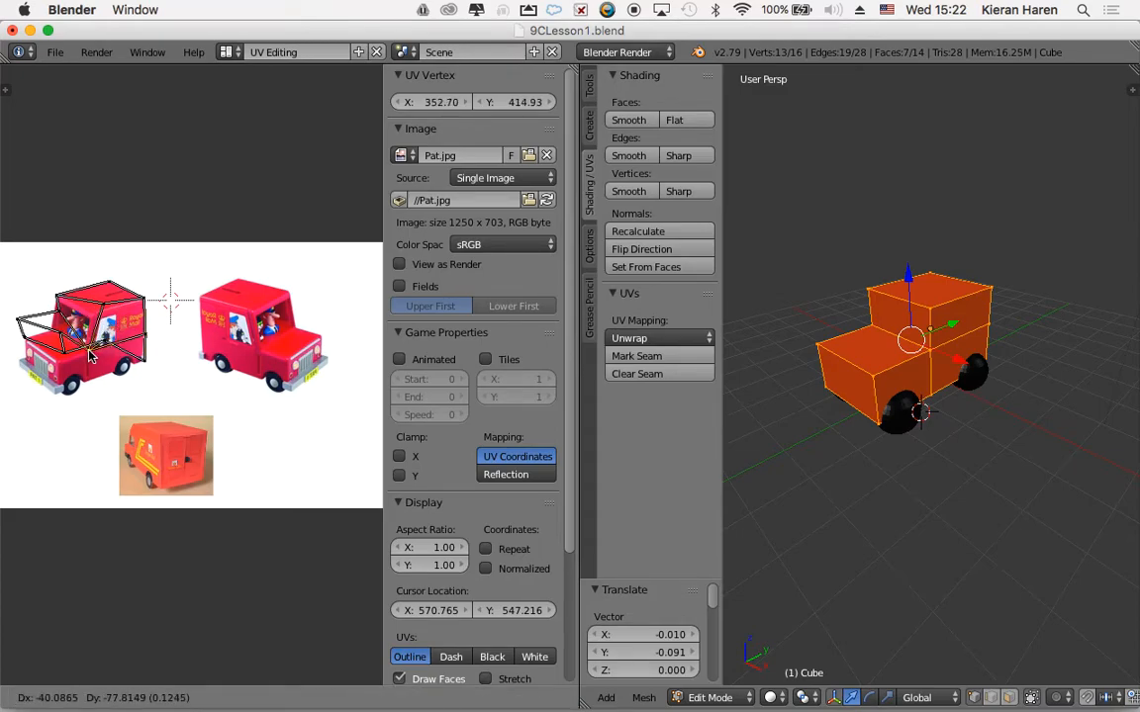
key(Escape)
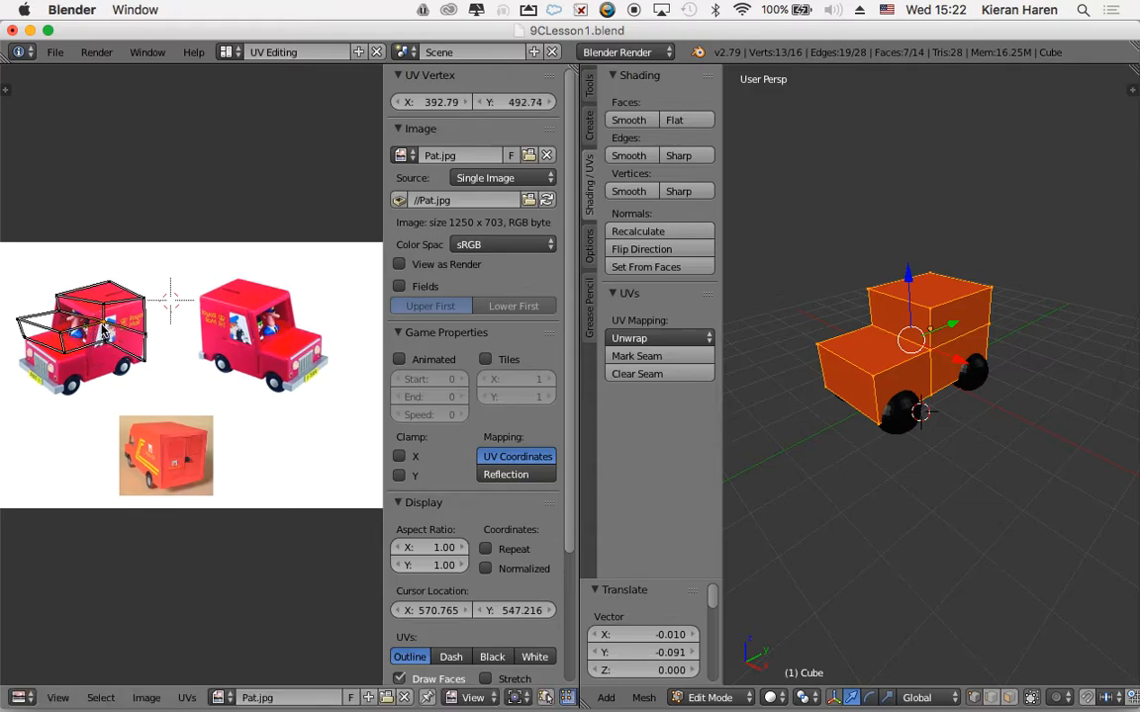
key(g)
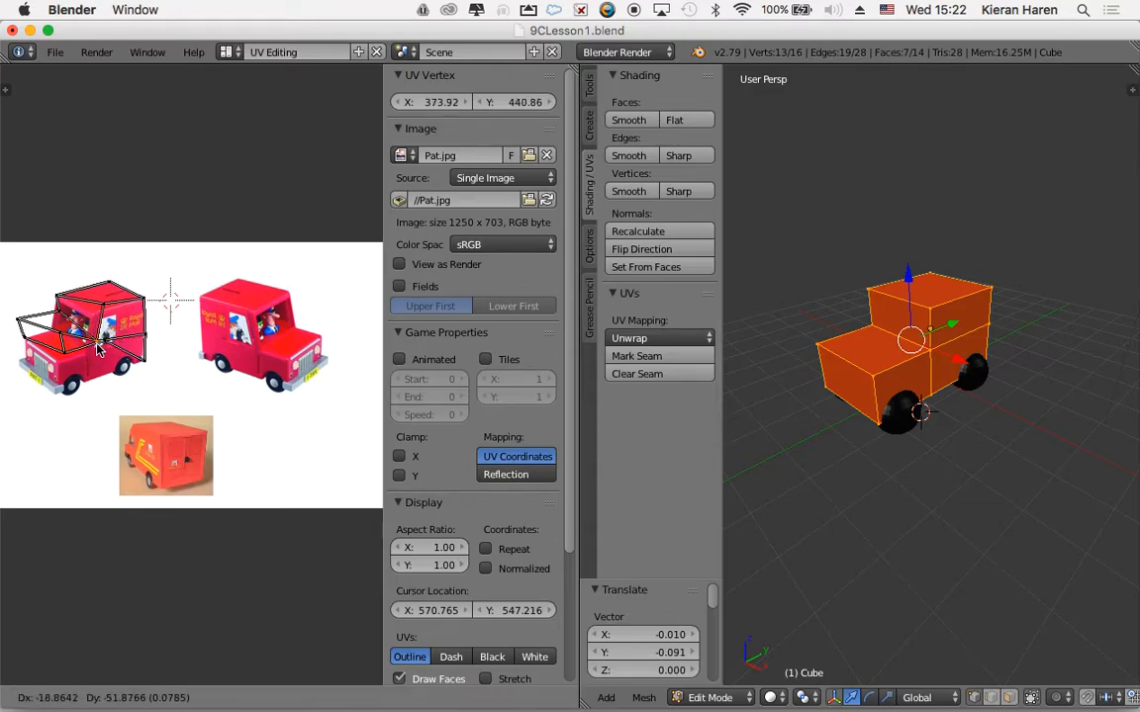
click(89, 358)
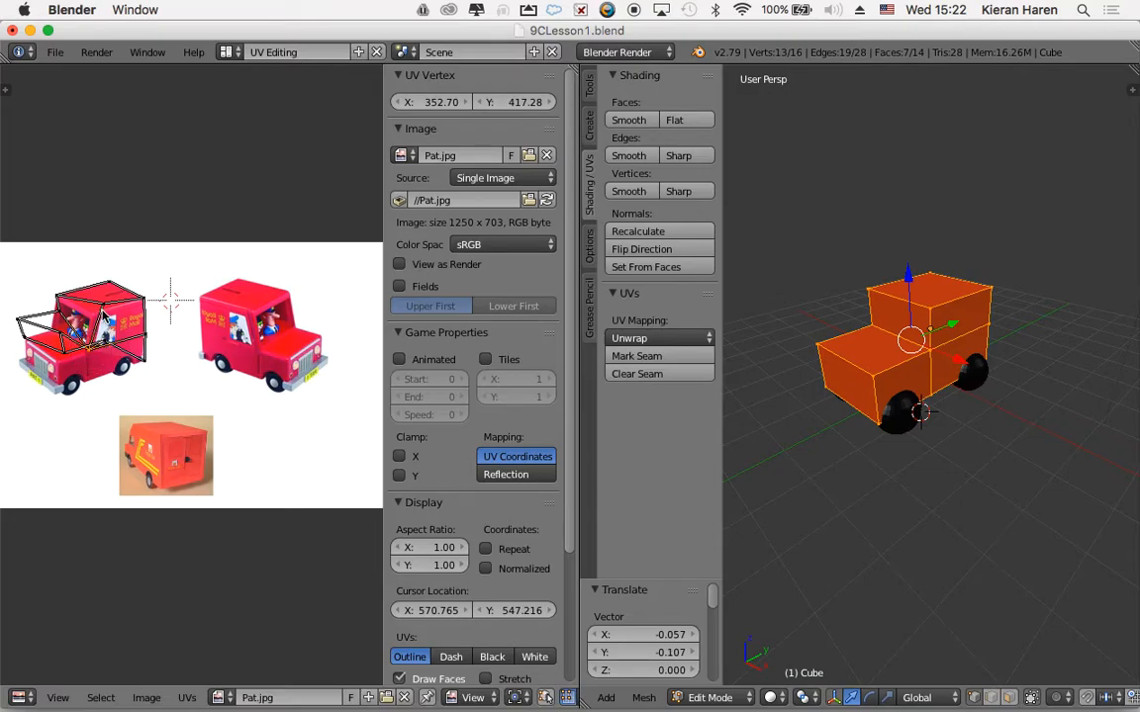
key(g)
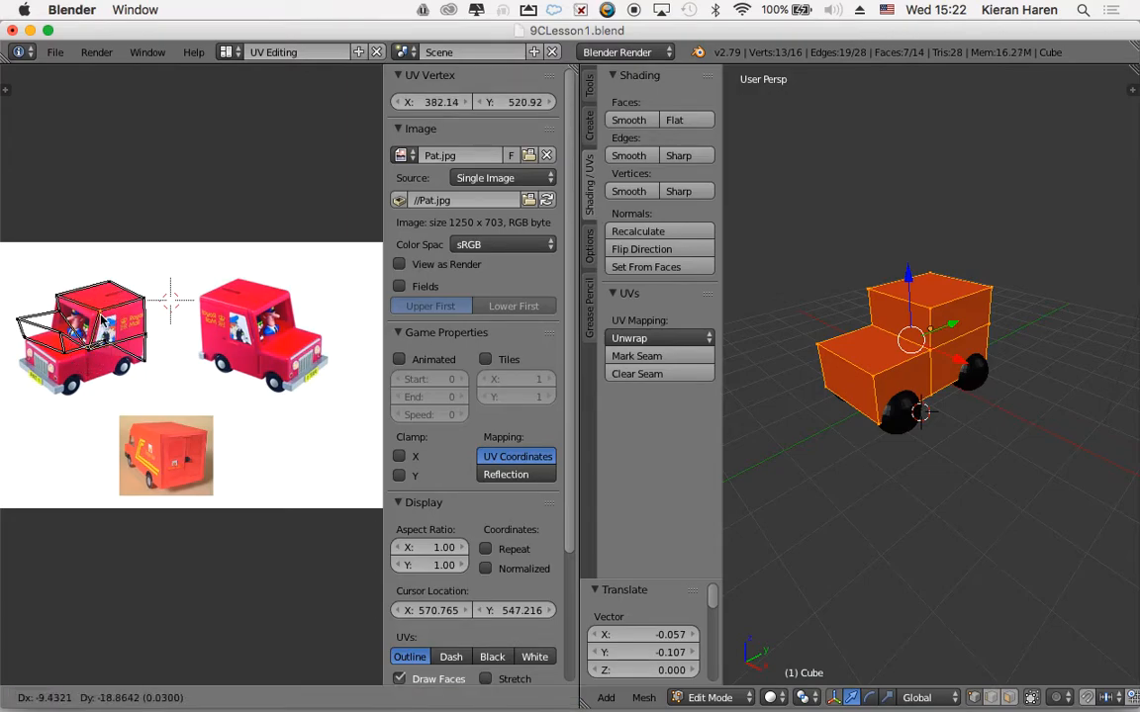
click(96, 322)
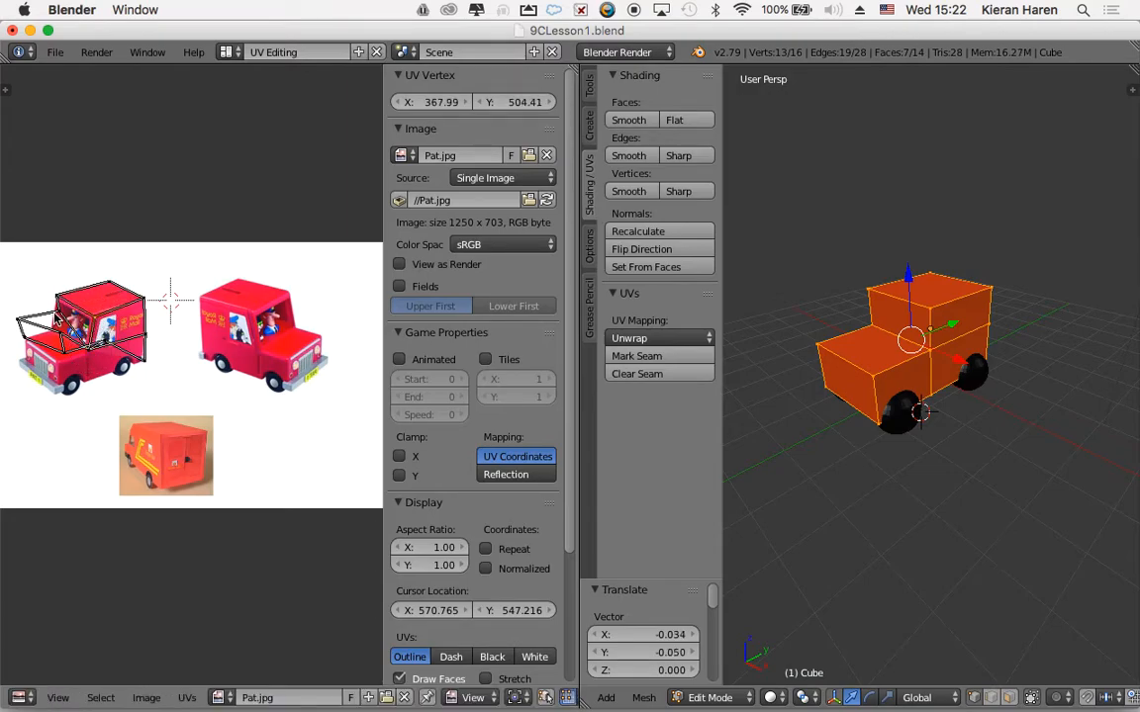
Move the far-side windscreen base UV vertex down to the pictured bonnet's rear corner, about X 257, Y 481
right_click(60, 316)
key(g)
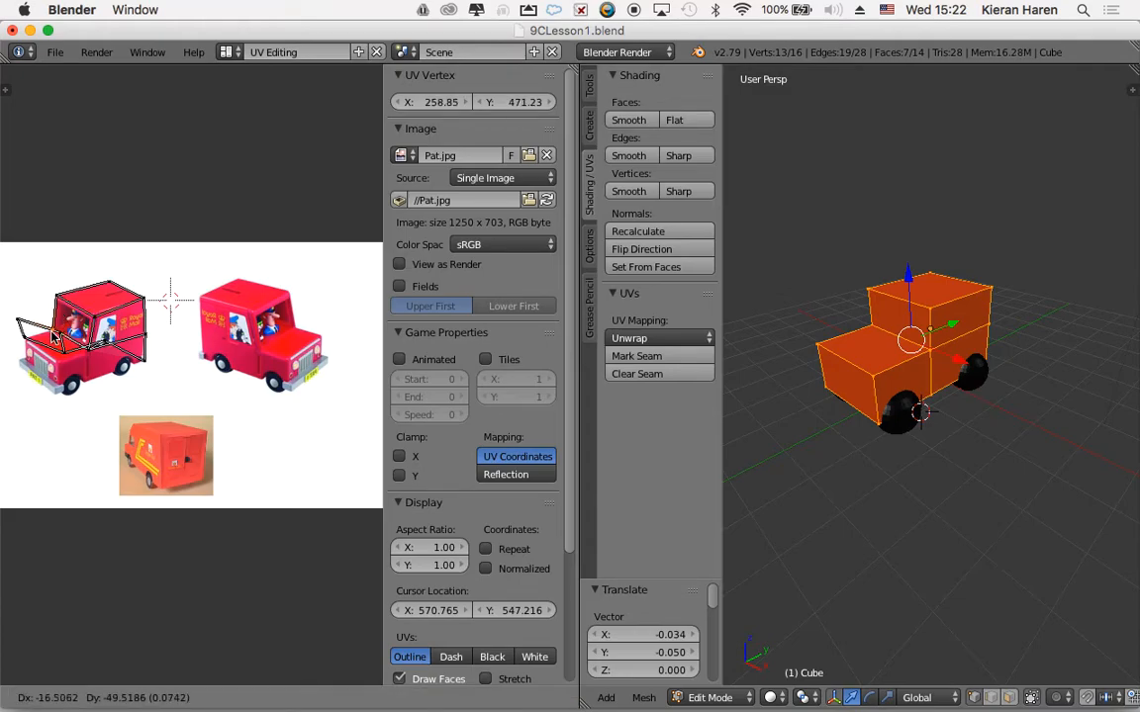
right_click(52, 335)
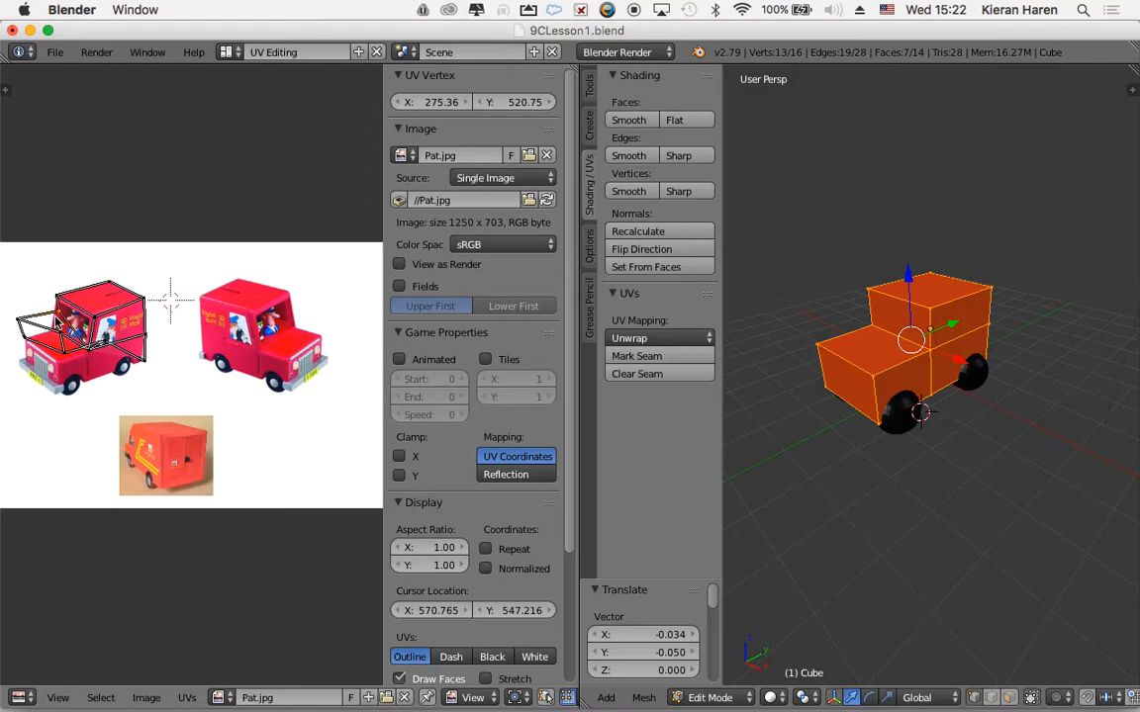
click(61, 314)
click(35, 262)
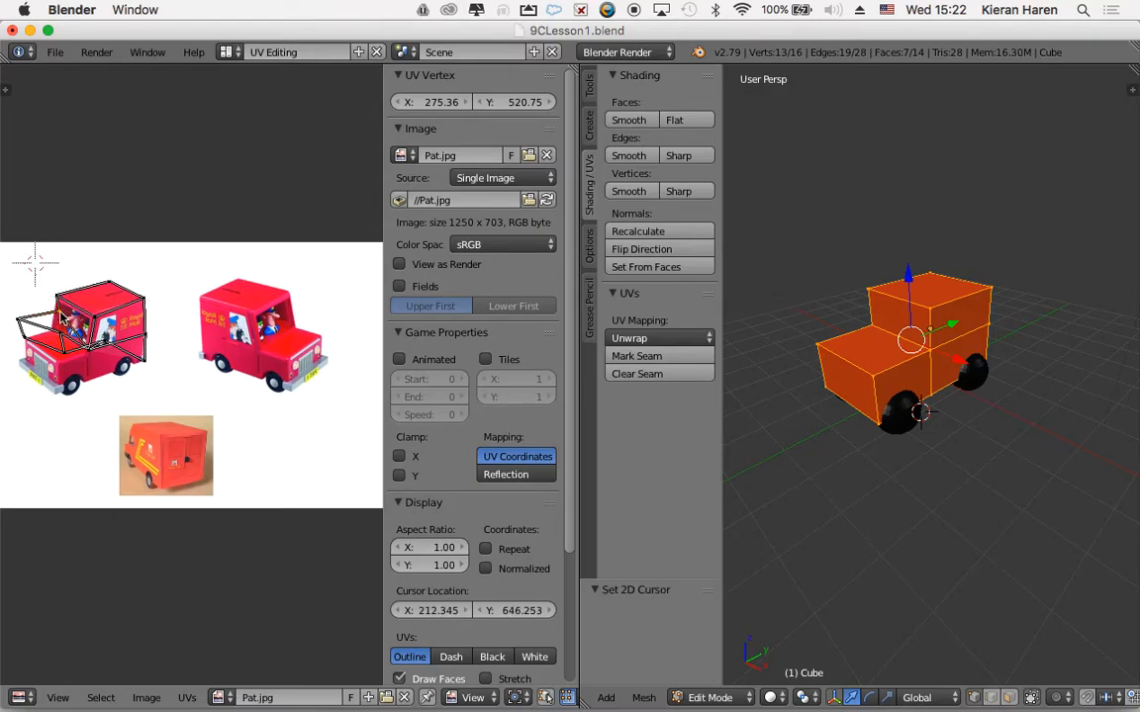
key(g)
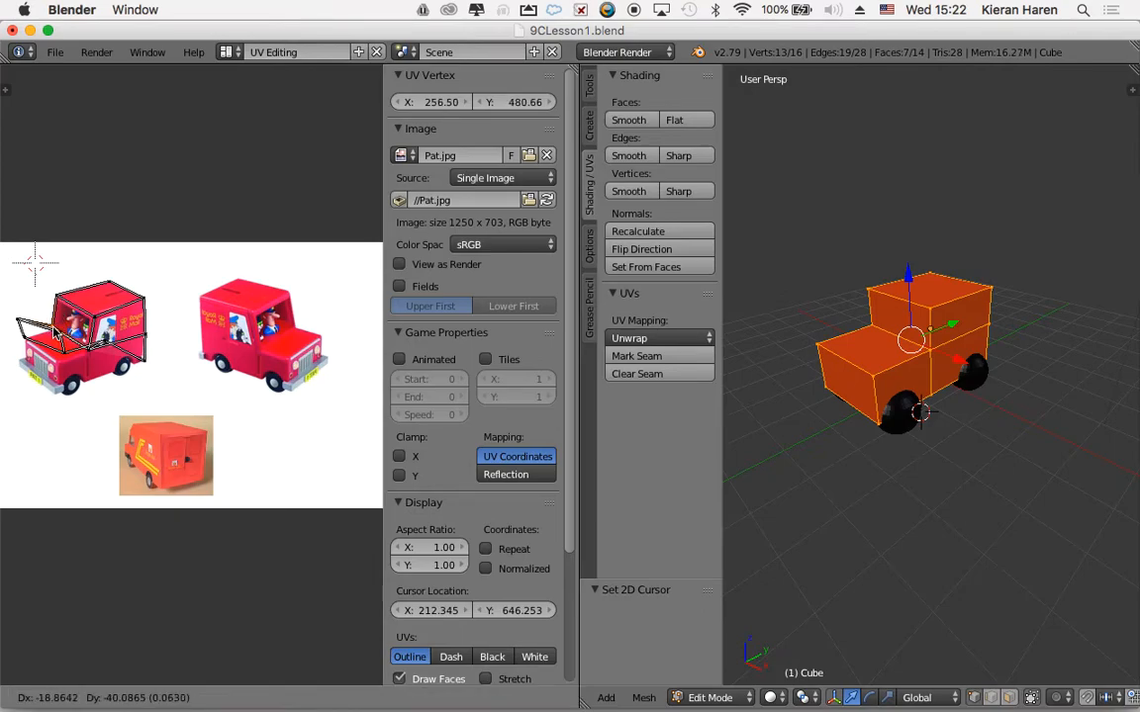
click(35, 328)
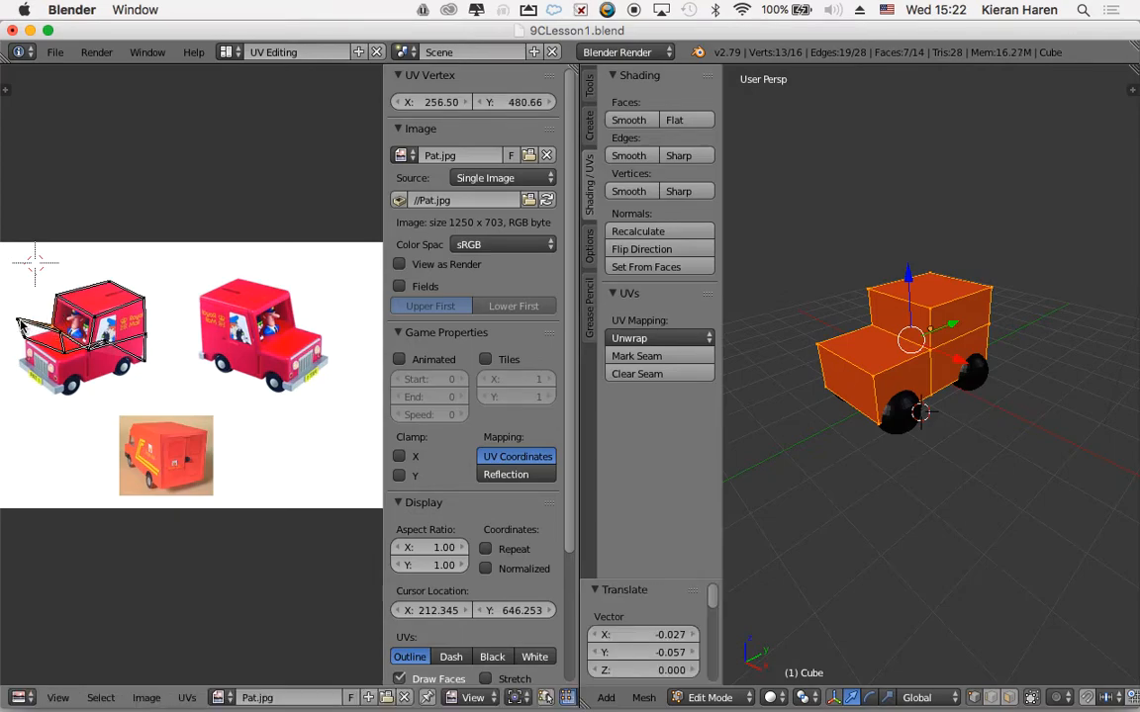
Shift the front face's upper far-side UV vertex slightly inward and lower its bottom far-side vertex to the bumper, about X 185, Y 371
right_click(20, 324)
key(g)
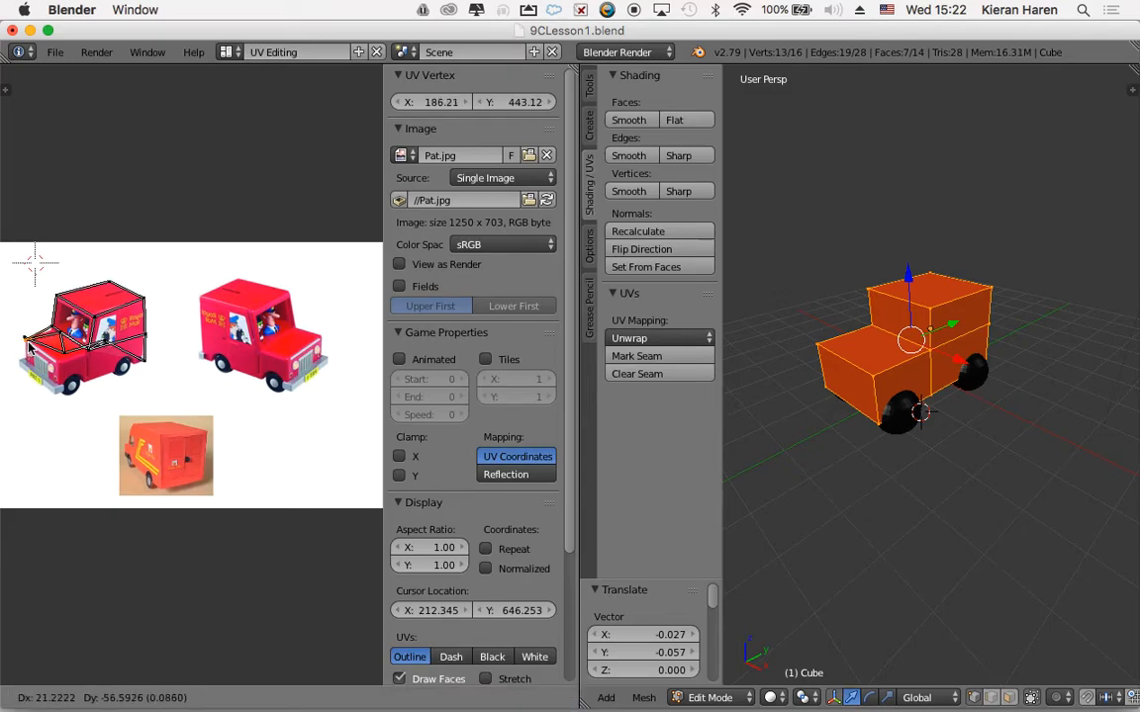
click(27, 340)
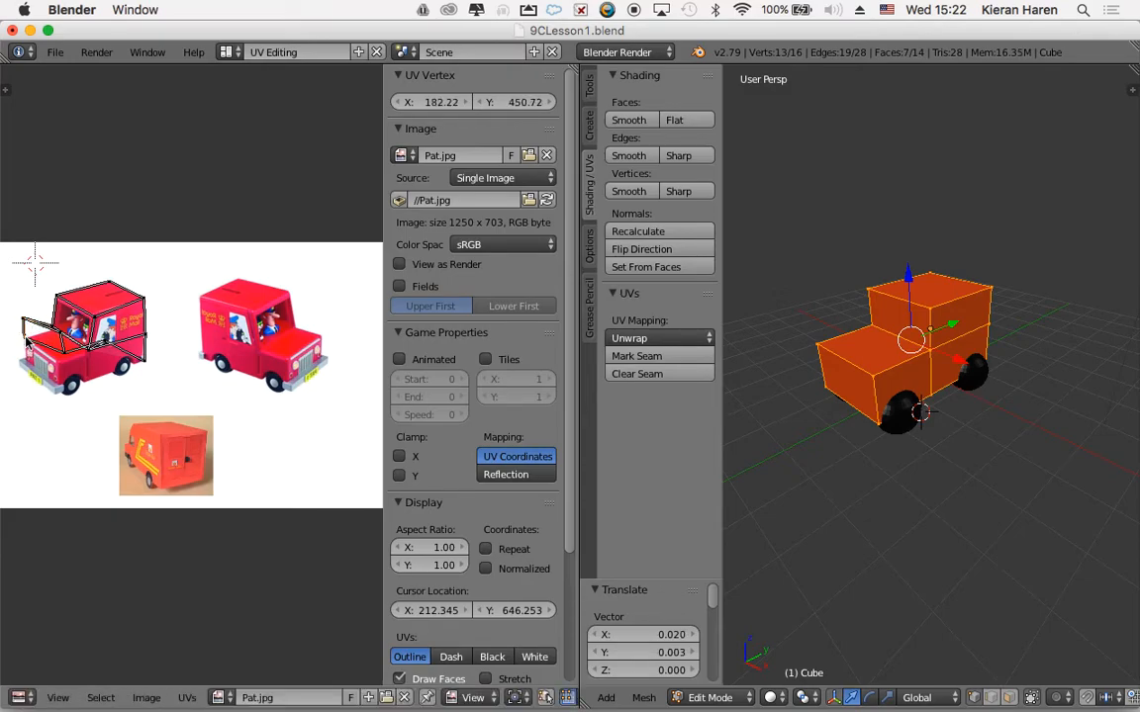
key(g)
key(y)
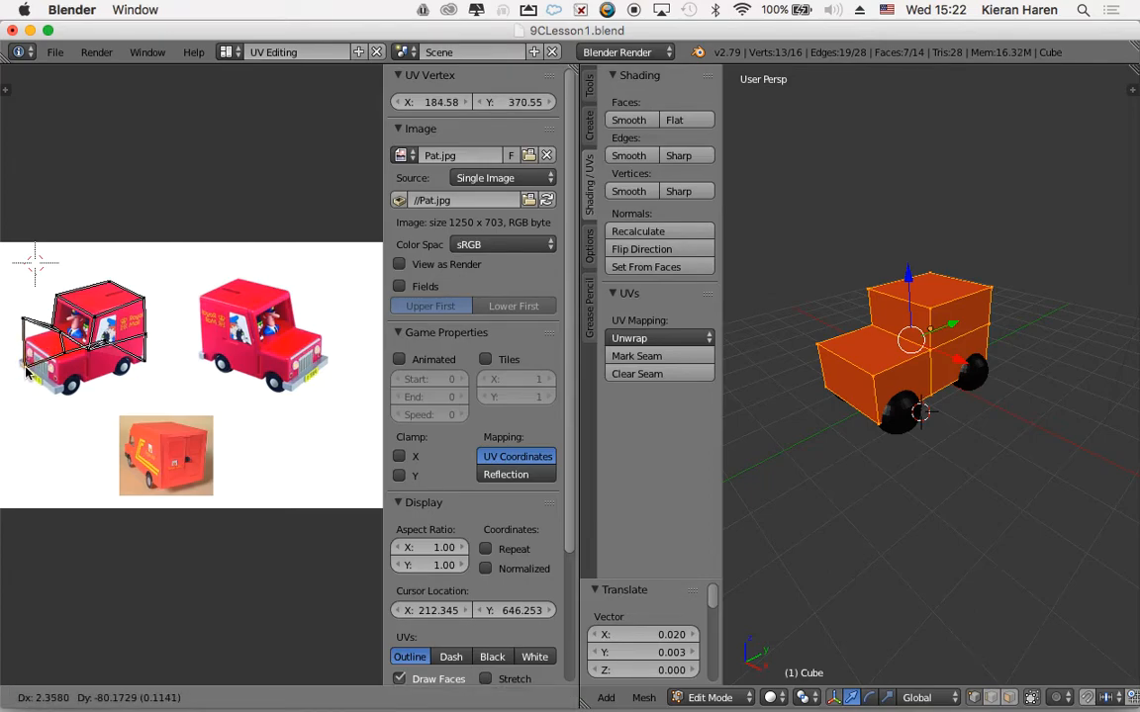
click(28, 369)
Move the bonnet's far front UV vertex to about X 182, Y 445, and nudge the far windscreen base vertex slightly down
right_click(25, 322)
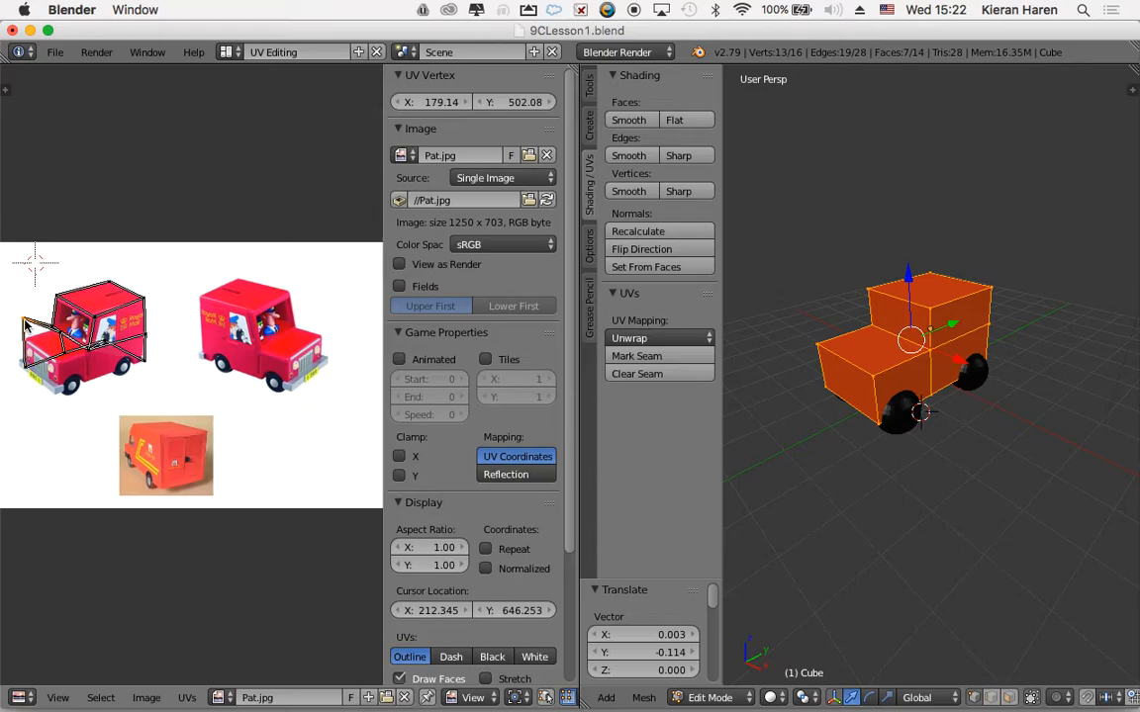
key(g)
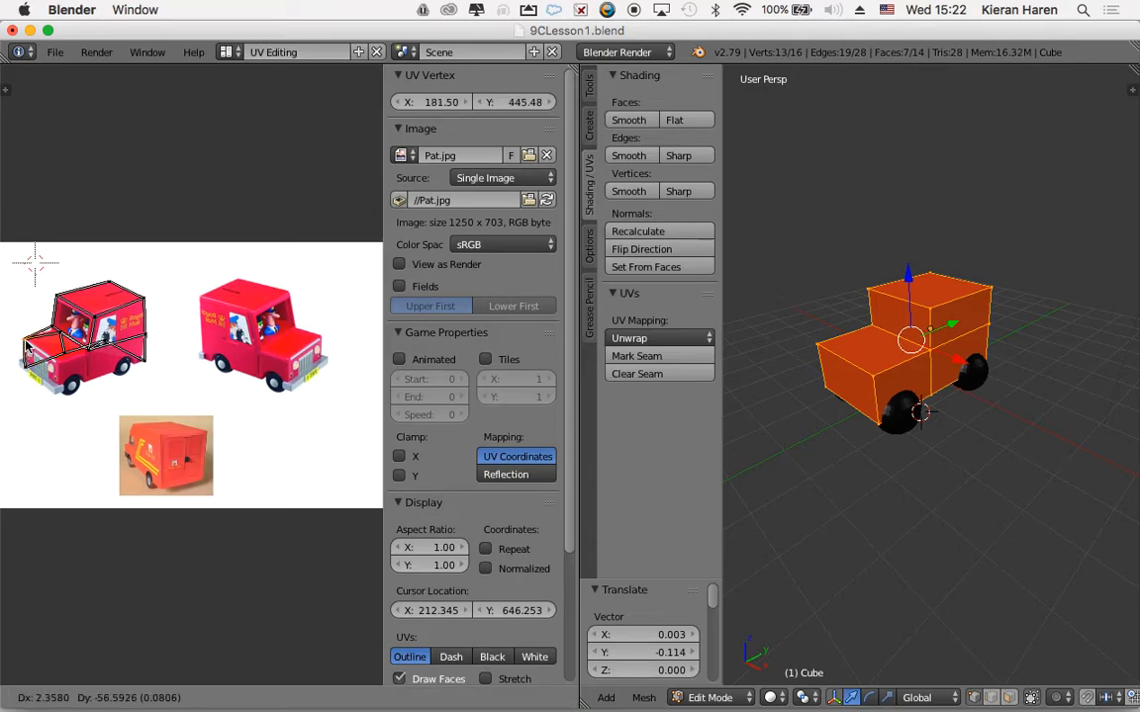
click(28, 346)
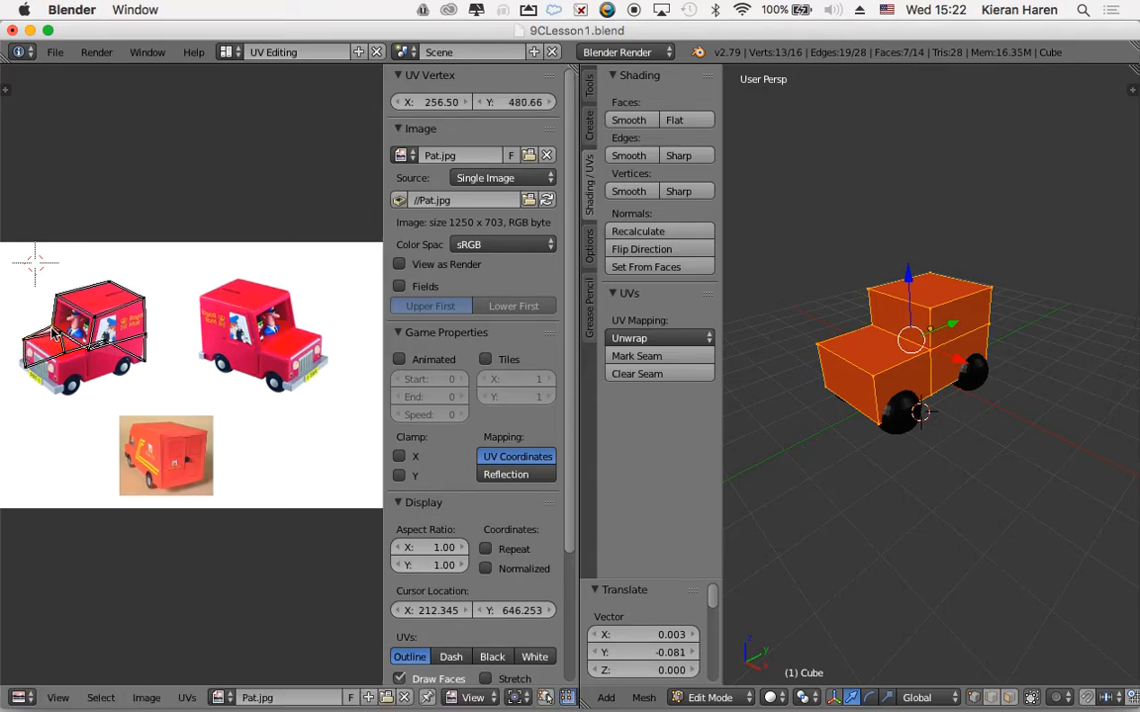
key(g)
click(55, 336)
Align the front face's near-side UV vertices with the pictured van: bottom at about X 265, Y 307, bonnet corner at about X 256, Y 390
right_click(61, 343)
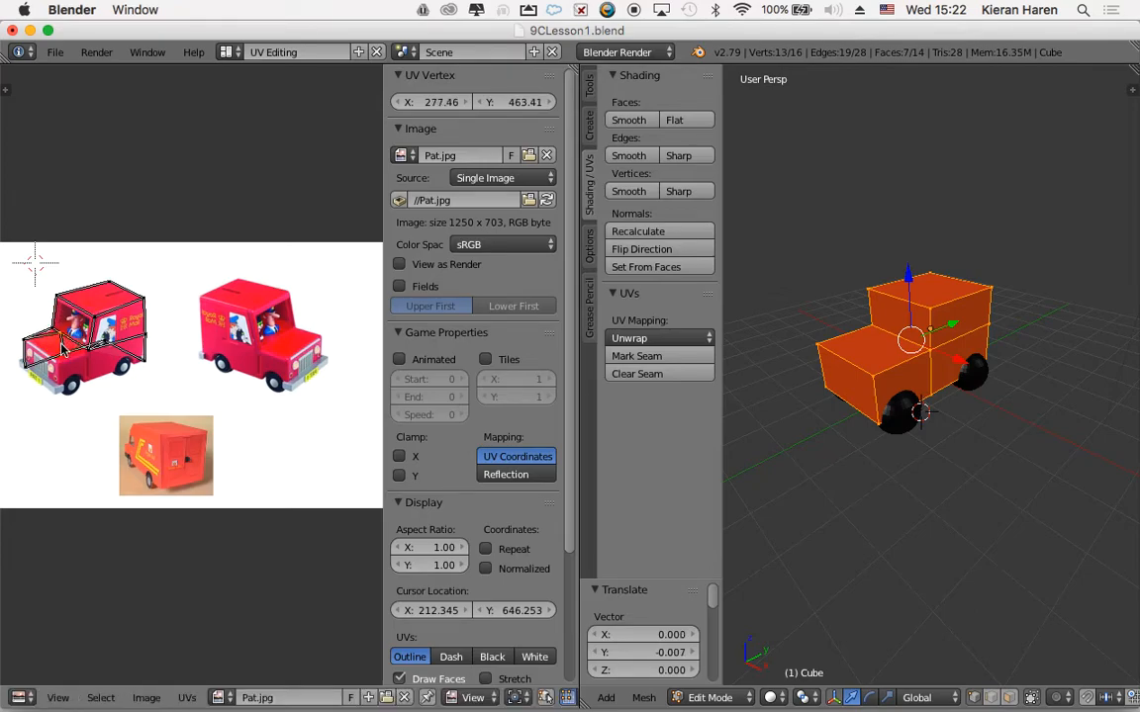
right_click(66, 359)
key(g)
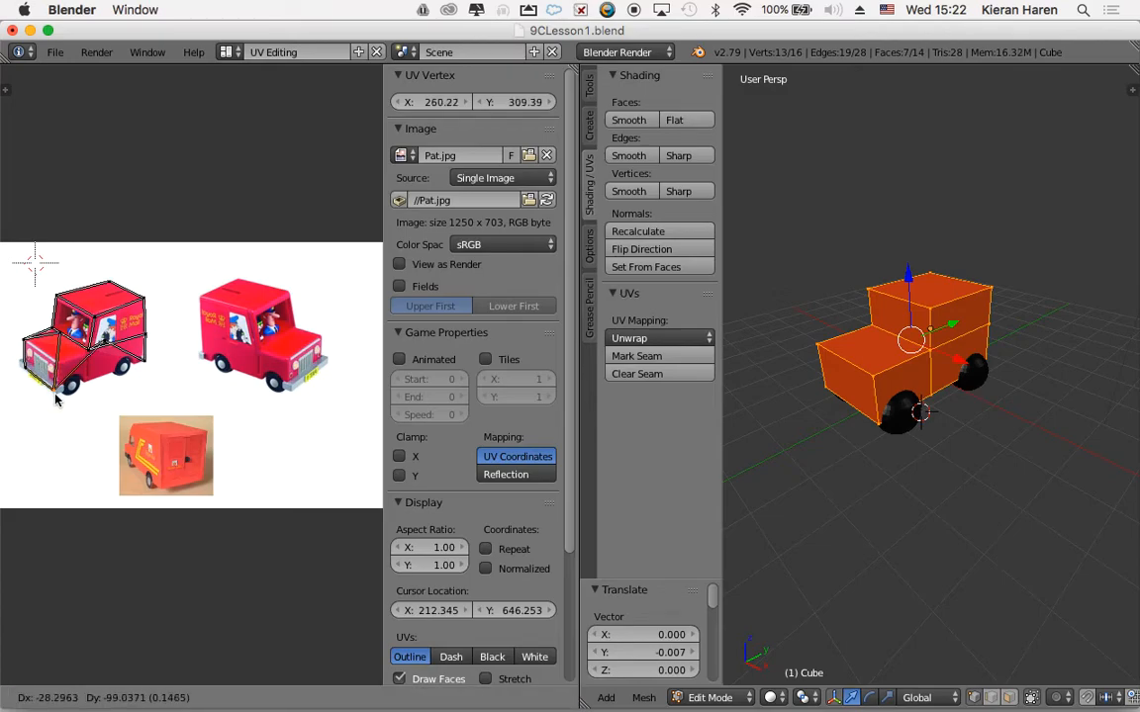
key(Escape)
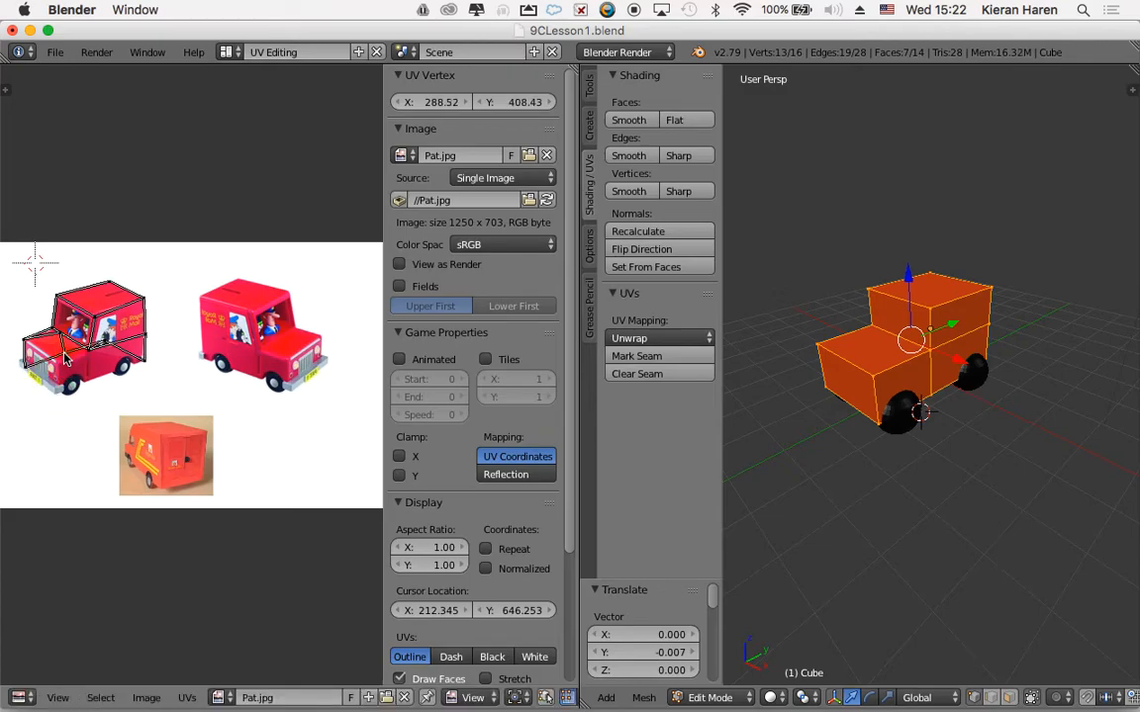
key(g)
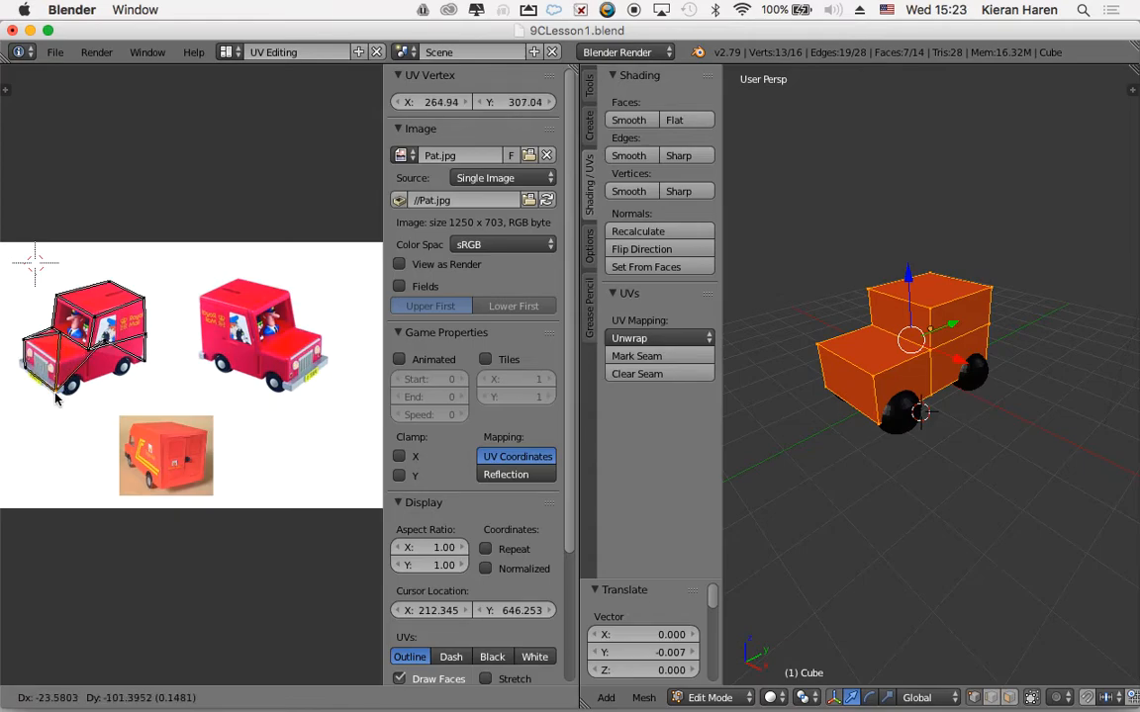
click(56, 398)
right_click(60, 342)
key(g)
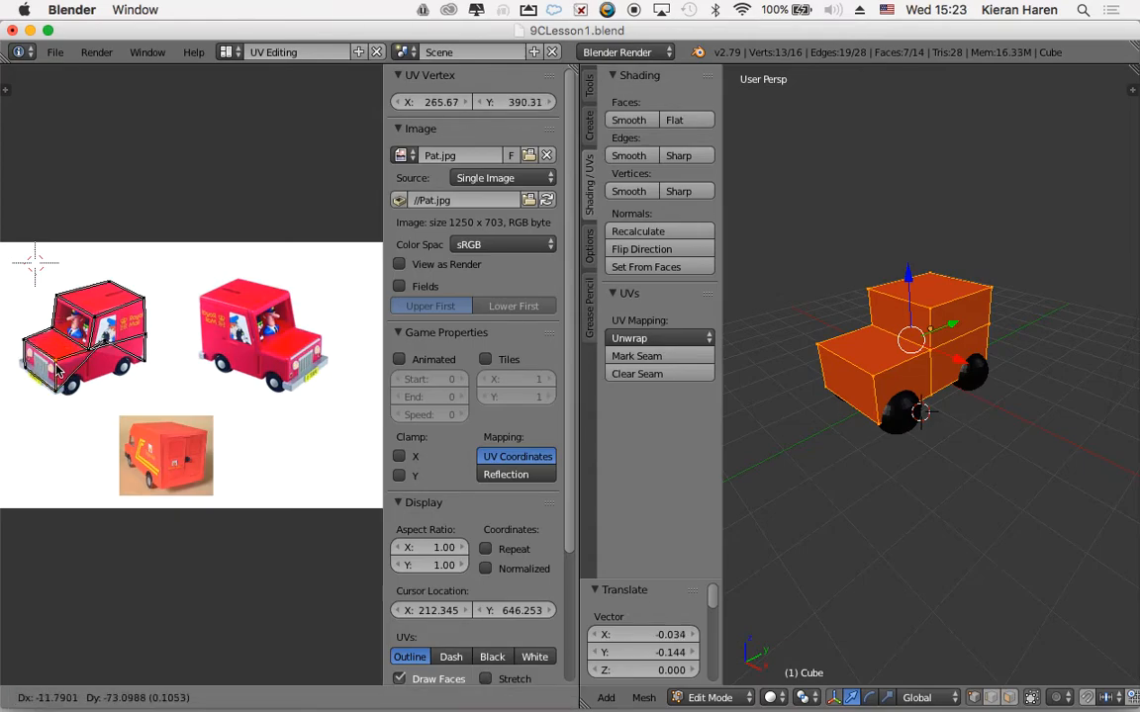
click(56, 360)
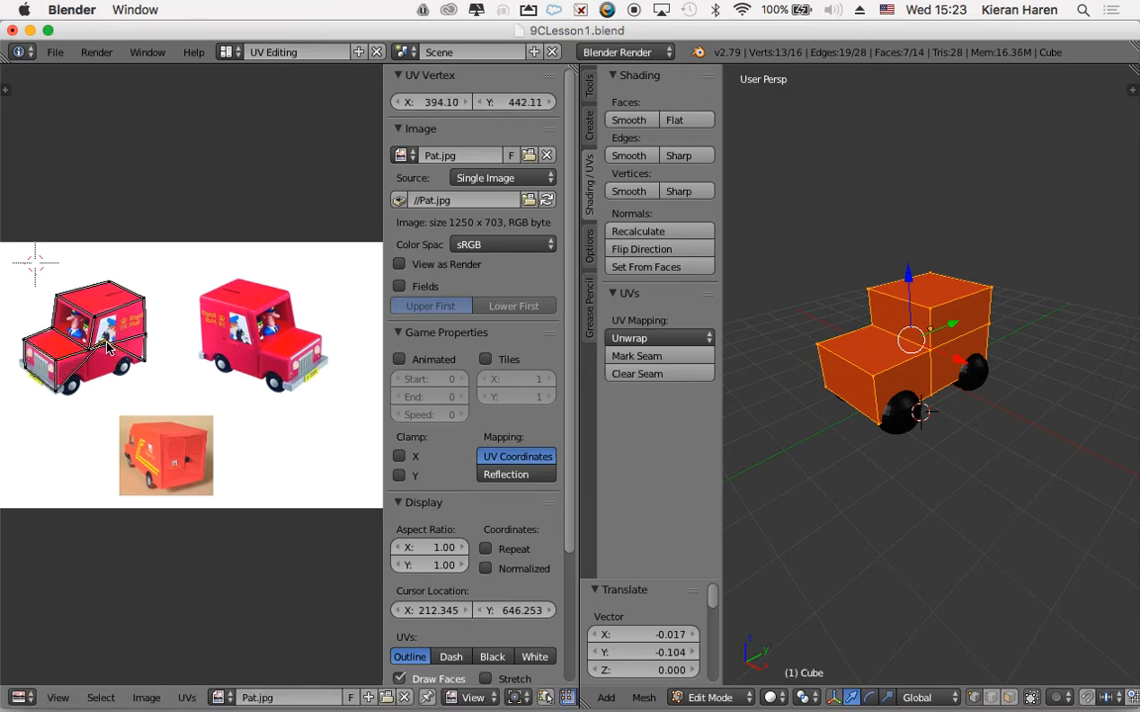
Move the near side's lower UV vertex below the windscreen down to the pictured van's sill, about X 347, Y 336
key(g)
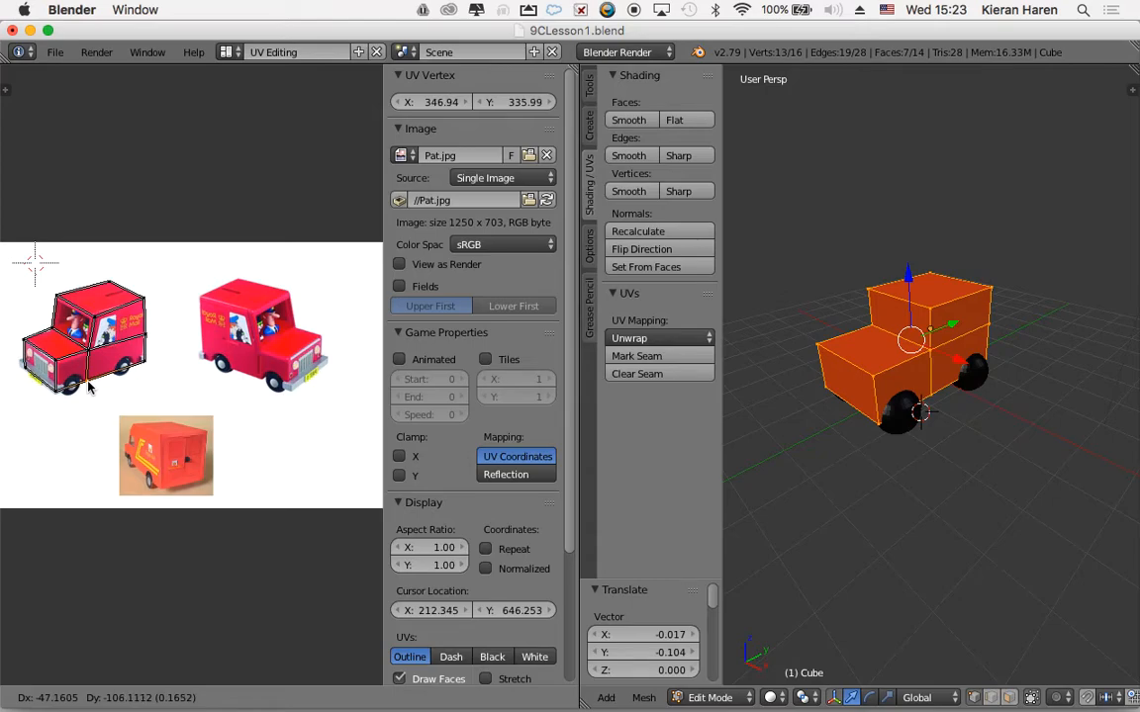
click(88, 387)
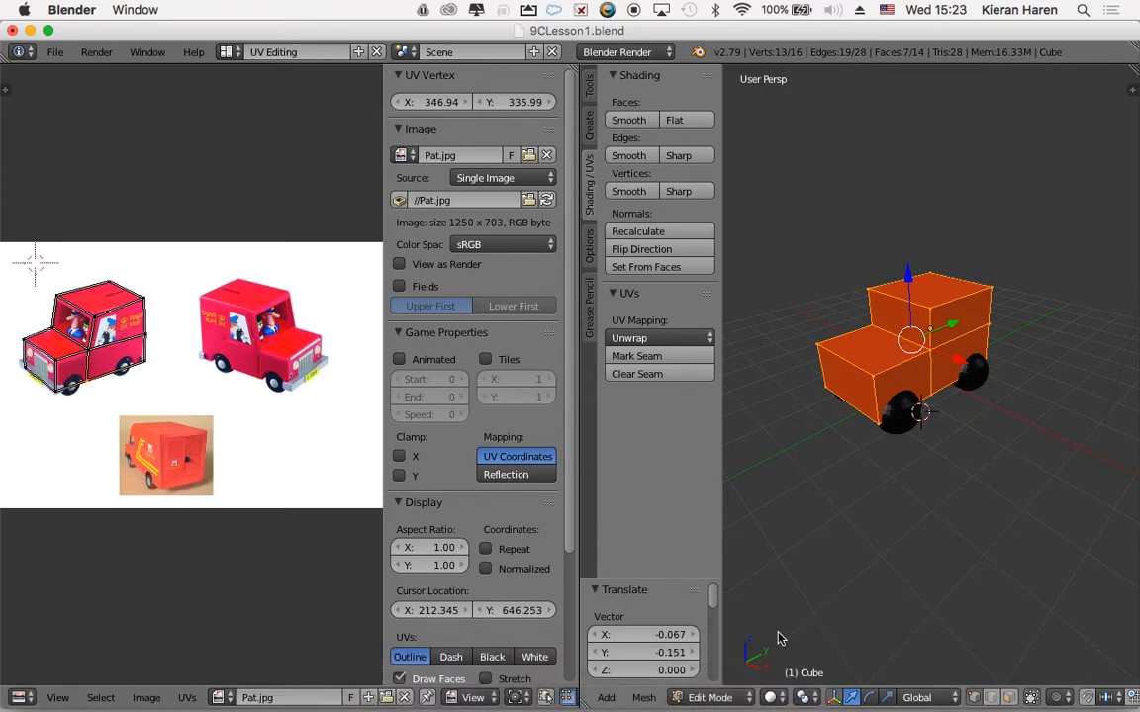
Set the 3D view's viewport shading to Texture and check the mapped image on the van's near side
click(771, 698)
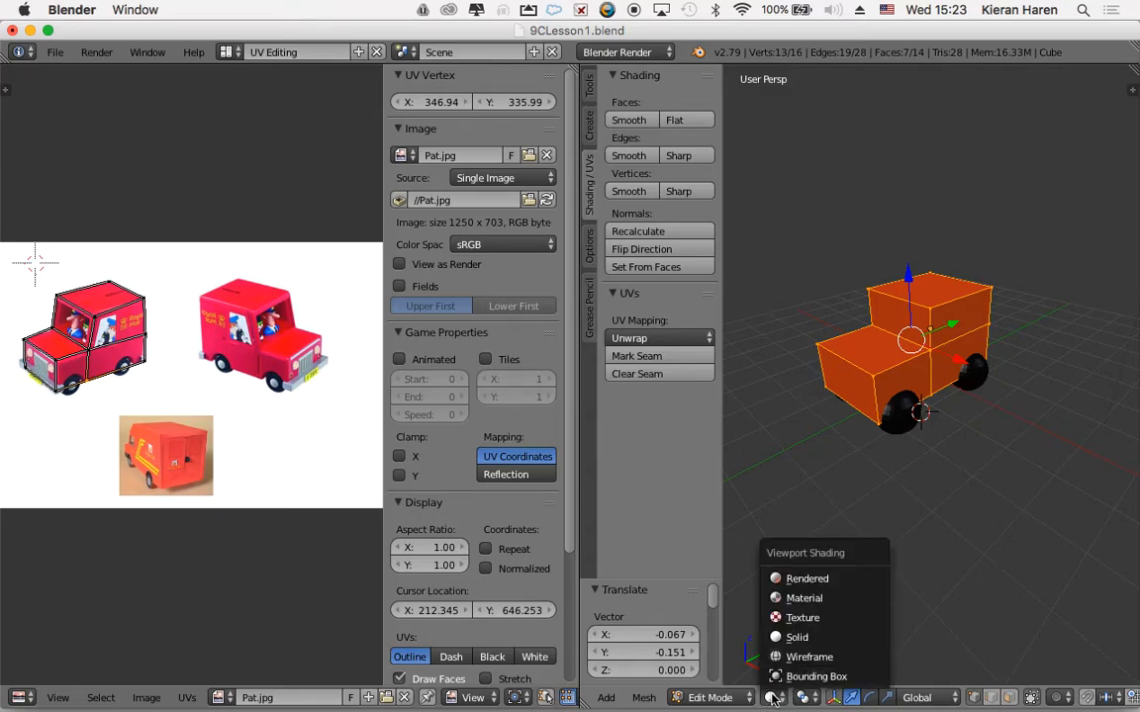
click(814, 599)
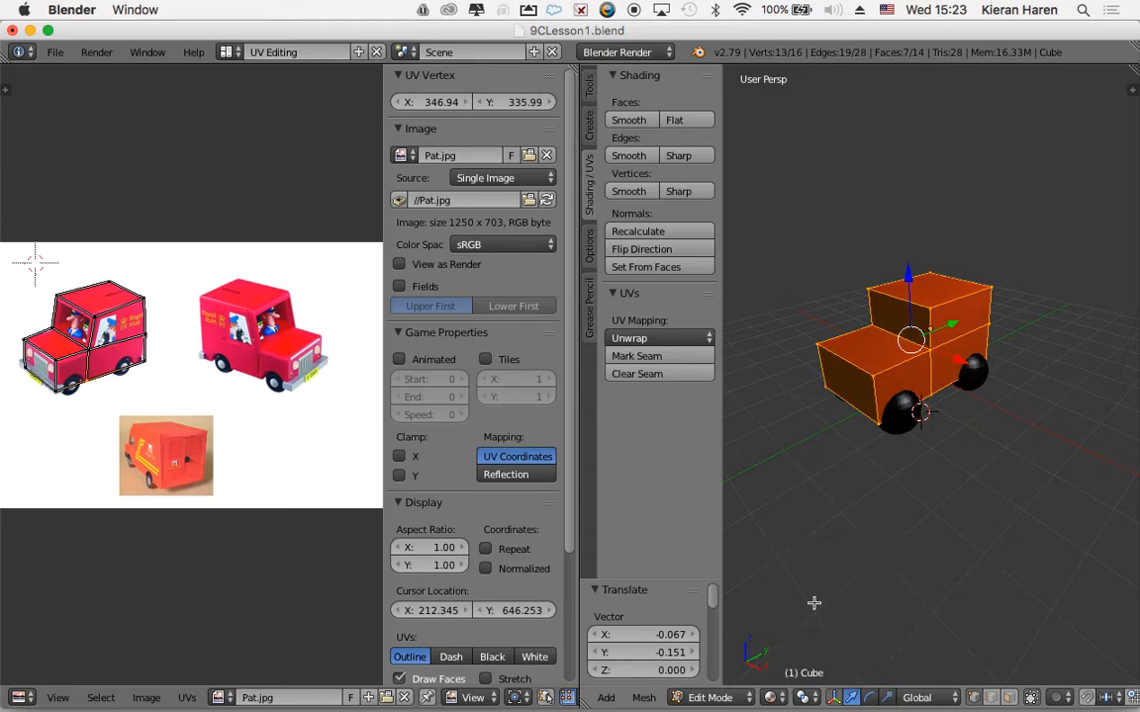
click(770, 698)
click(799, 621)
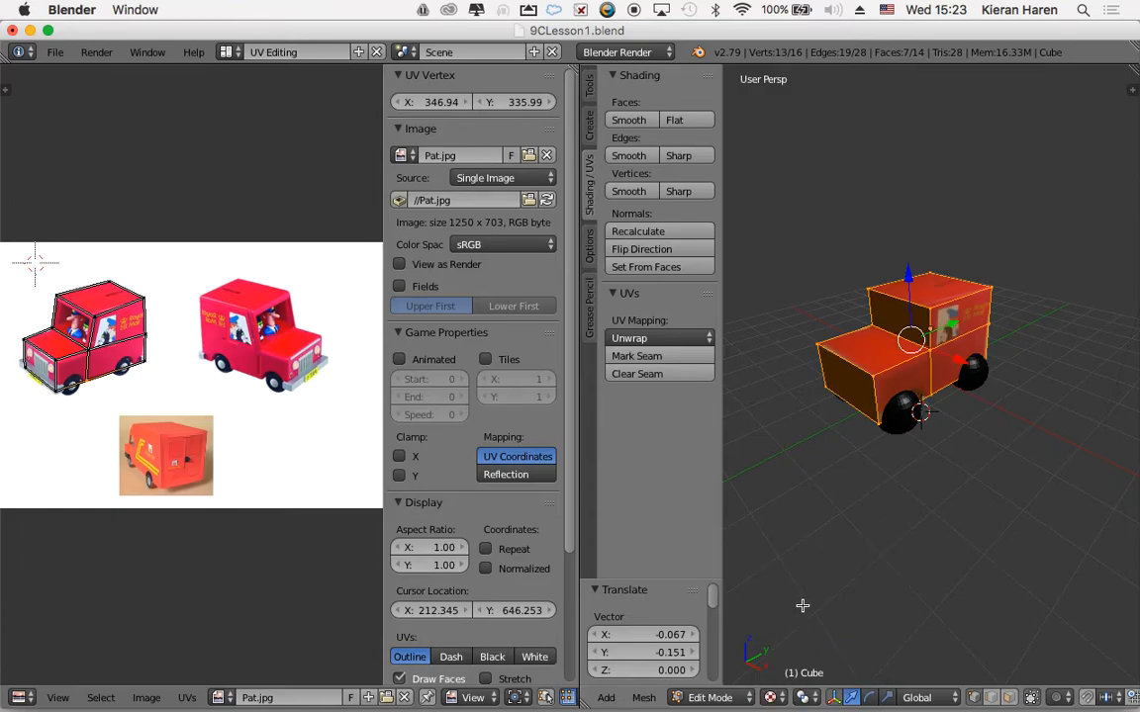
scroll(919, 433, left, 10)
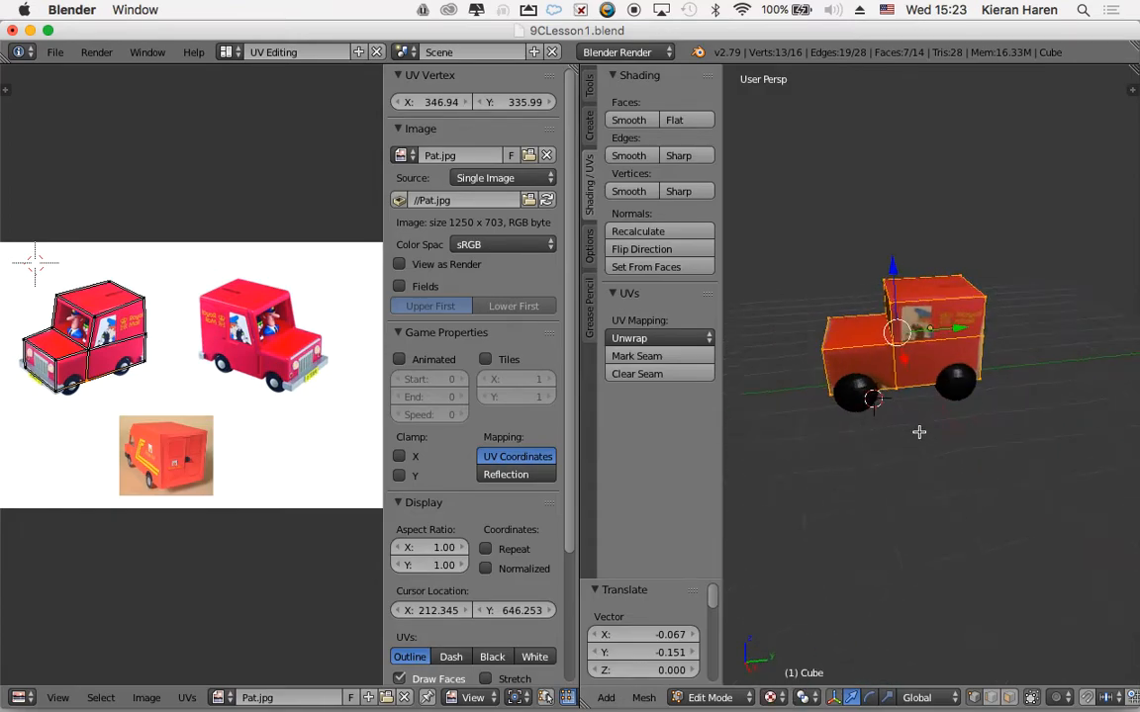
scroll(919, 432, left, 6)
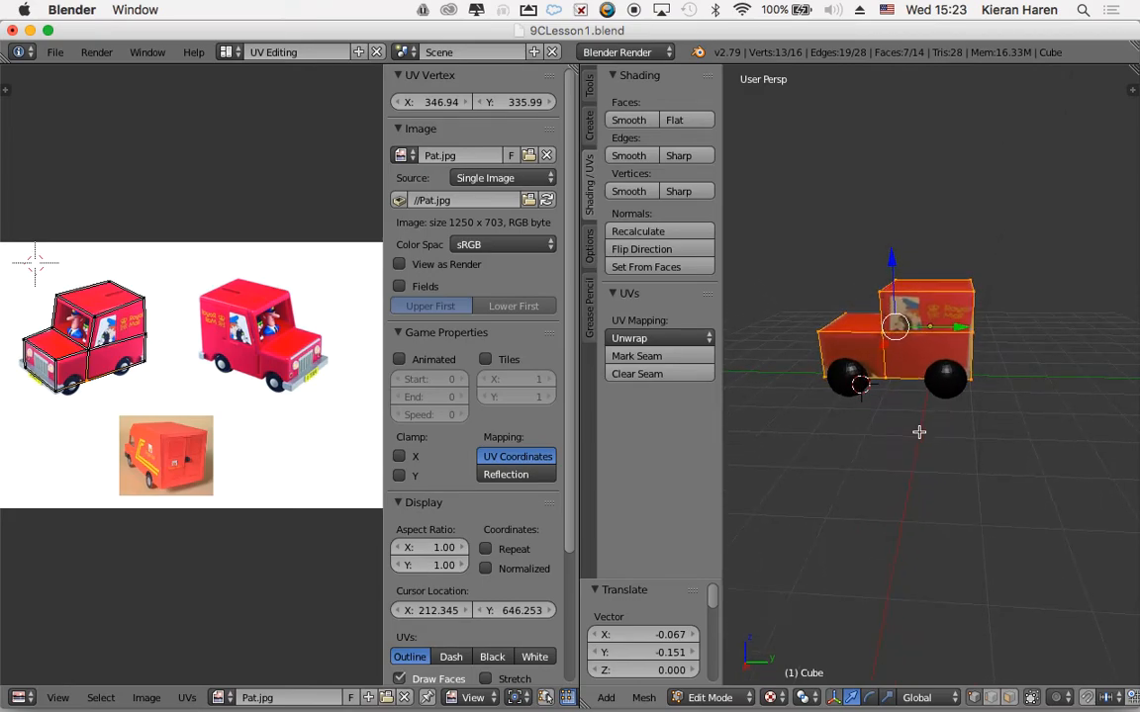
scroll(920, 433, left, 2)
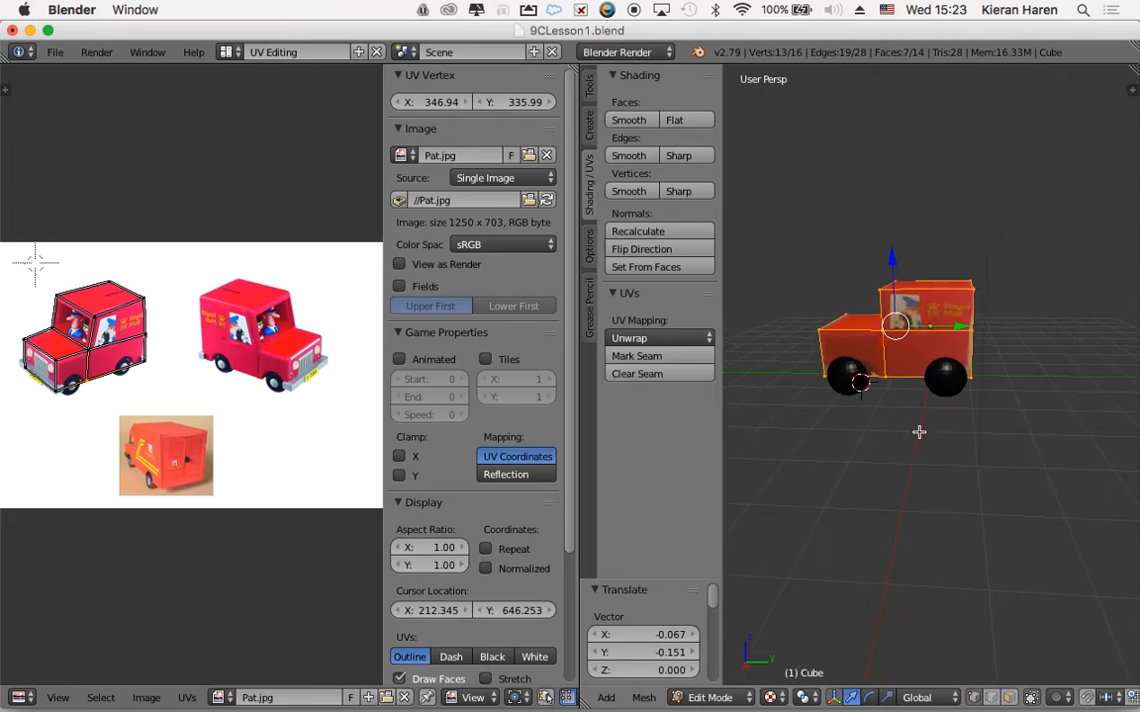
Preview the van in Rendered viewport shading and return the 3D view to Texture shading
click(771, 698)
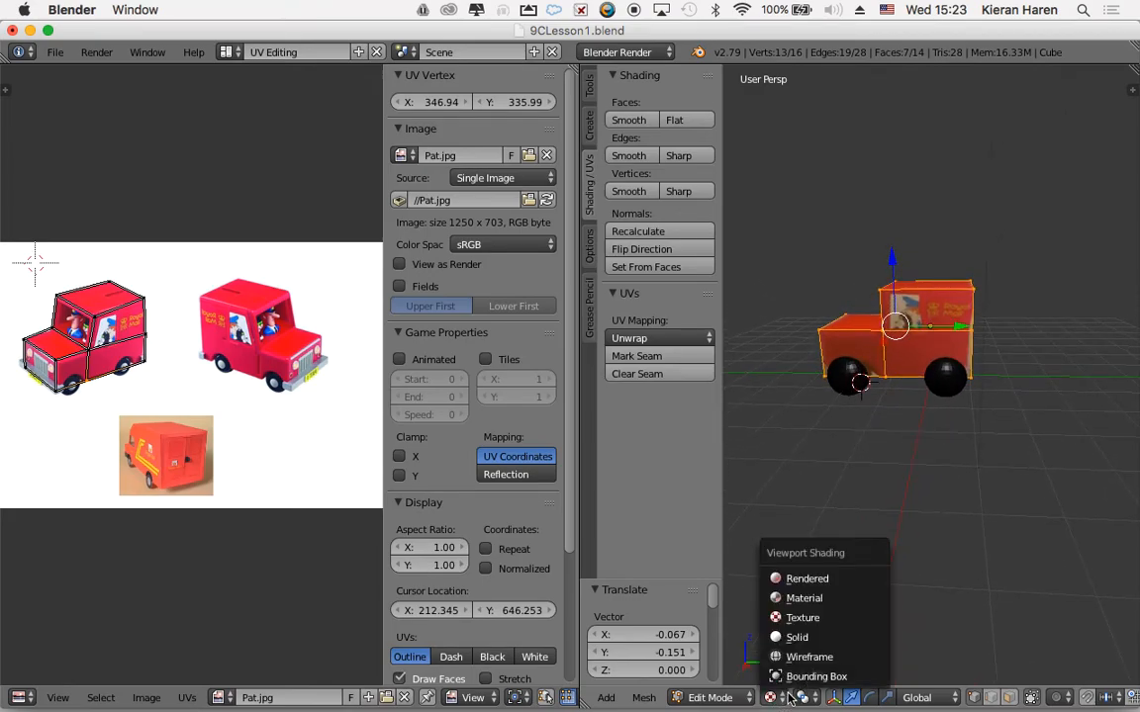
click(802, 578)
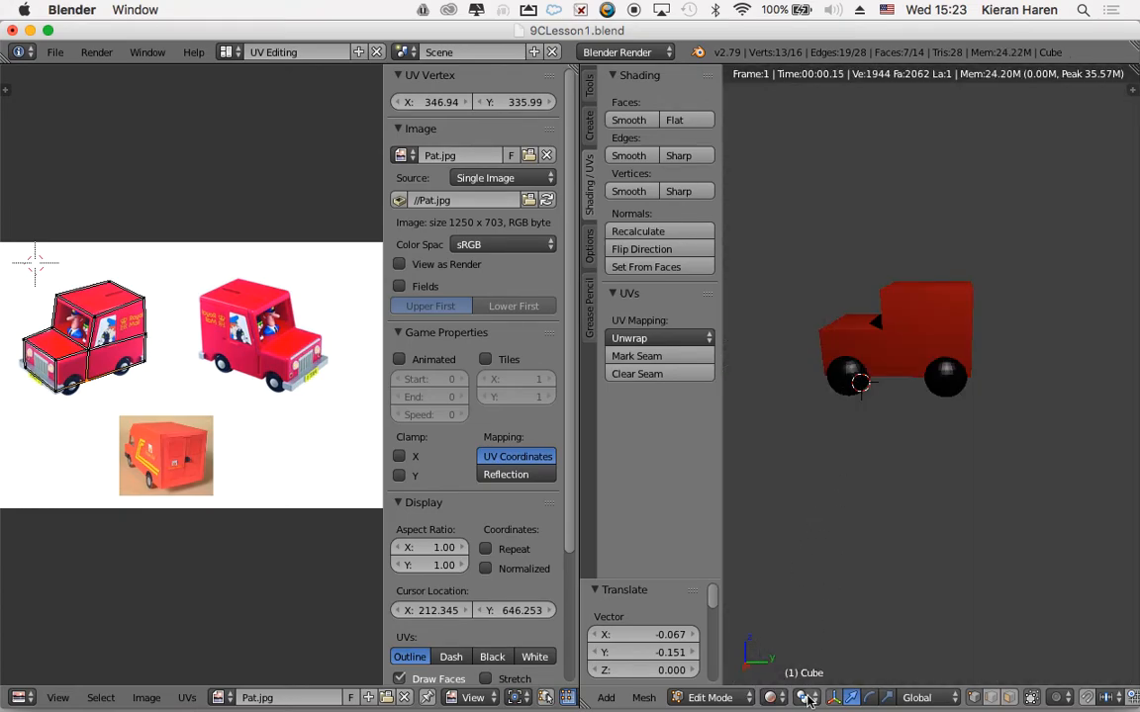
click(771, 698)
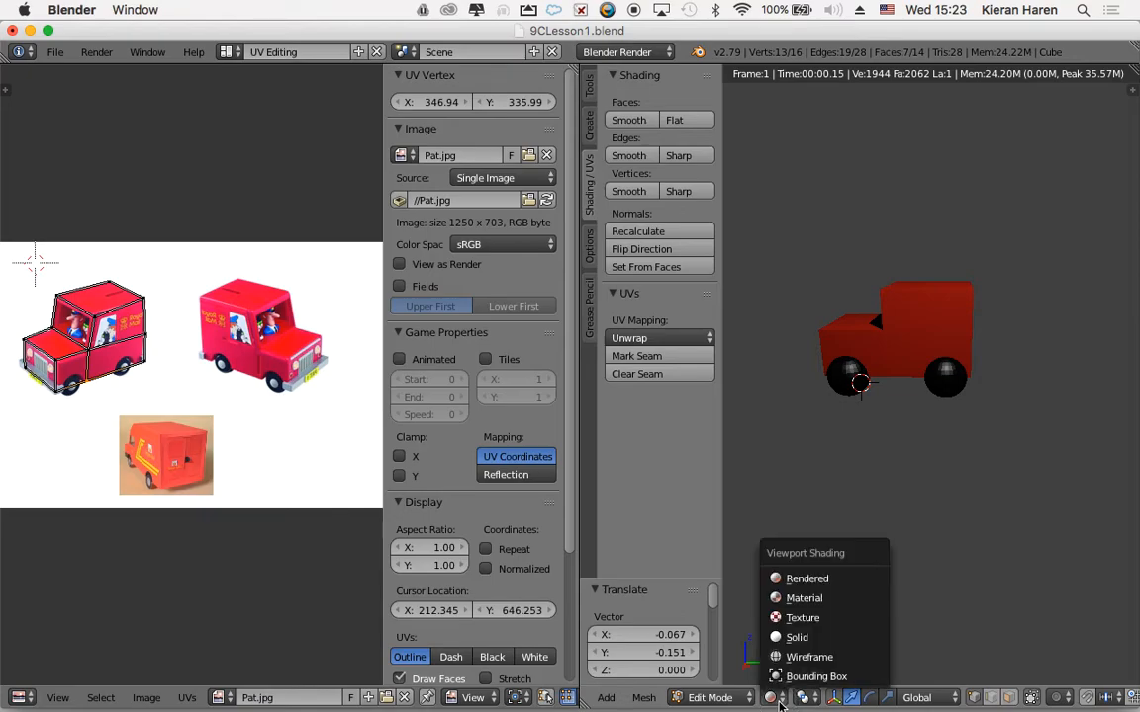
click(804, 615)
Deselect the whole mesh while examining the textured van from the near side, roof, rear and front
scroll(832, 440, left, 5)
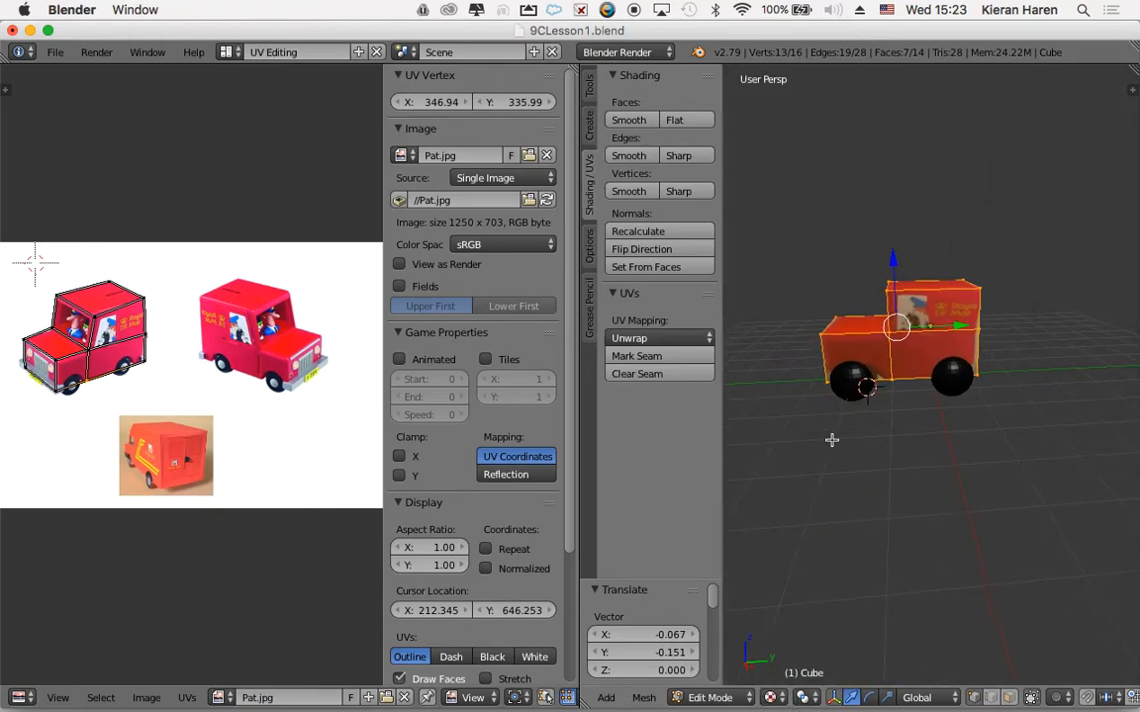
scroll(832, 441, down, 6)
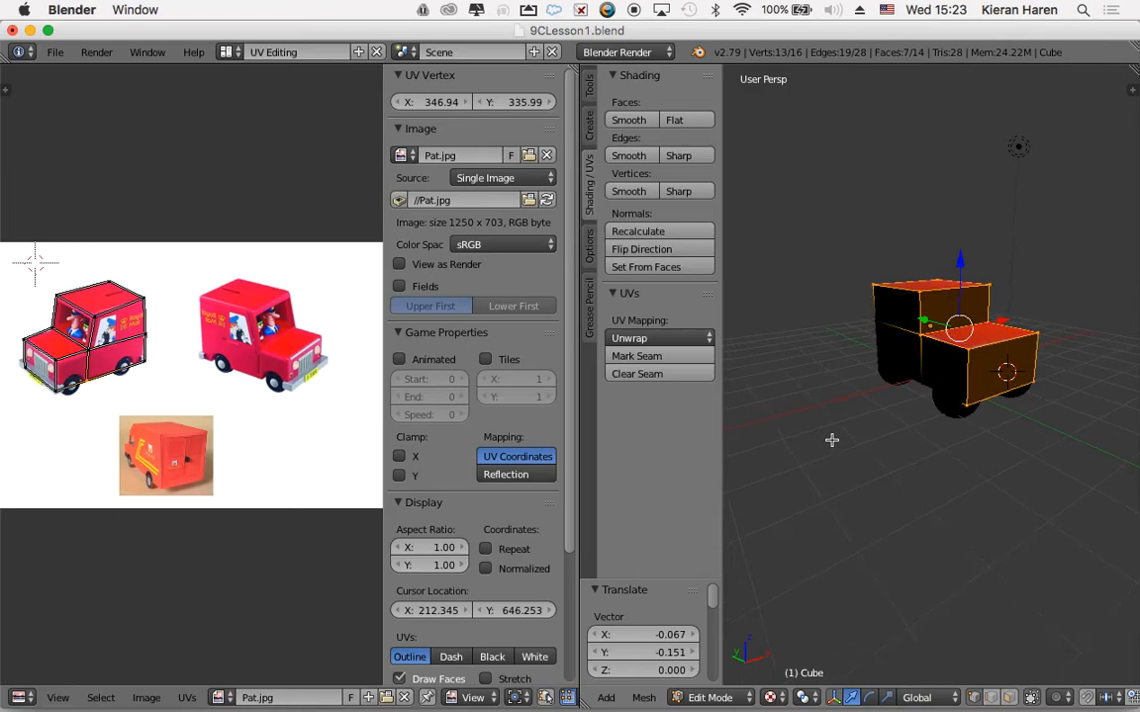
scroll(831, 440, right, 6)
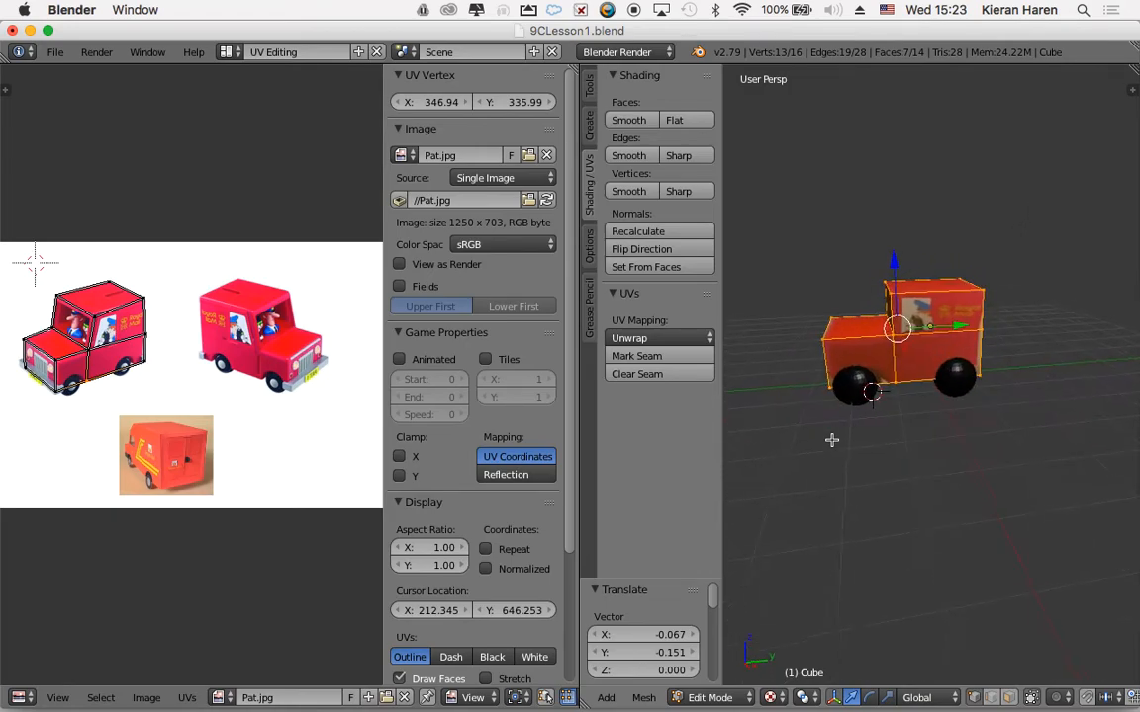
scroll(832, 440, left, 5)
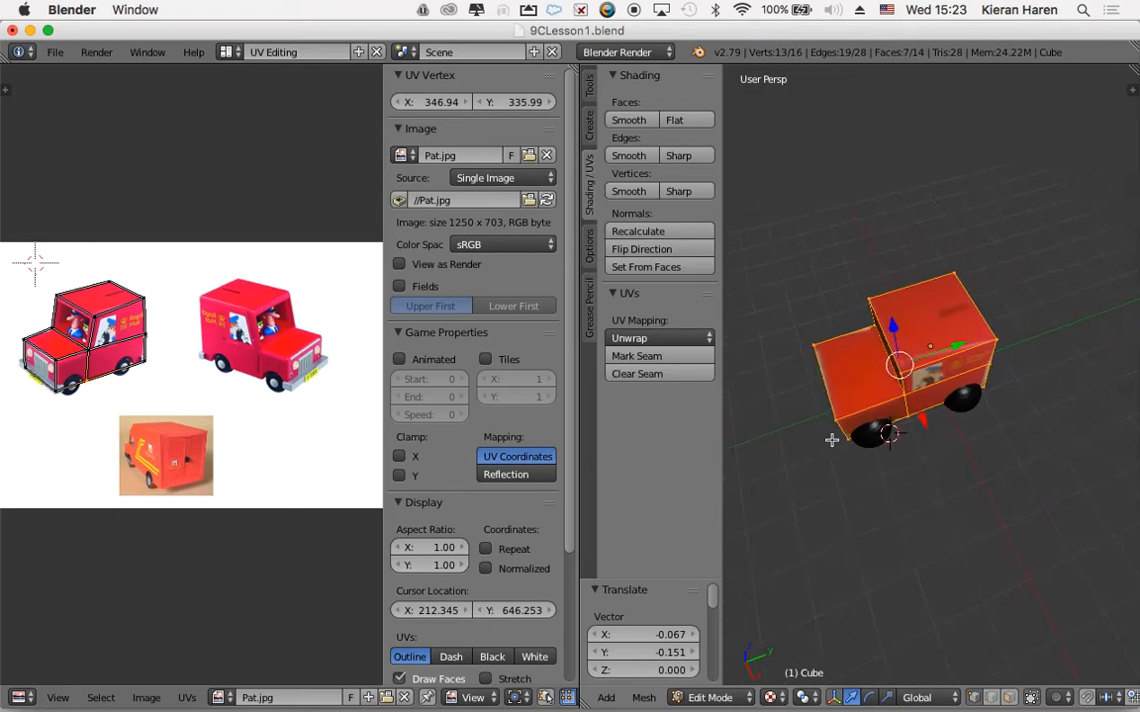
scroll(832, 441, left, 6)
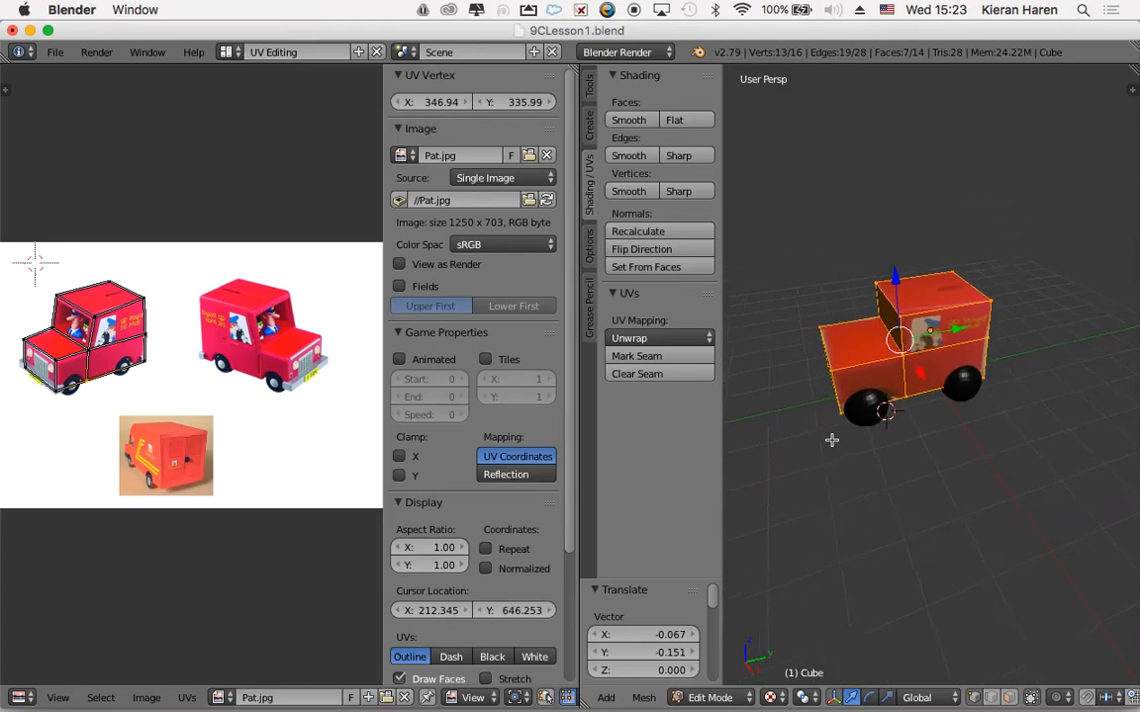
scroll(832, 440, left, 6)
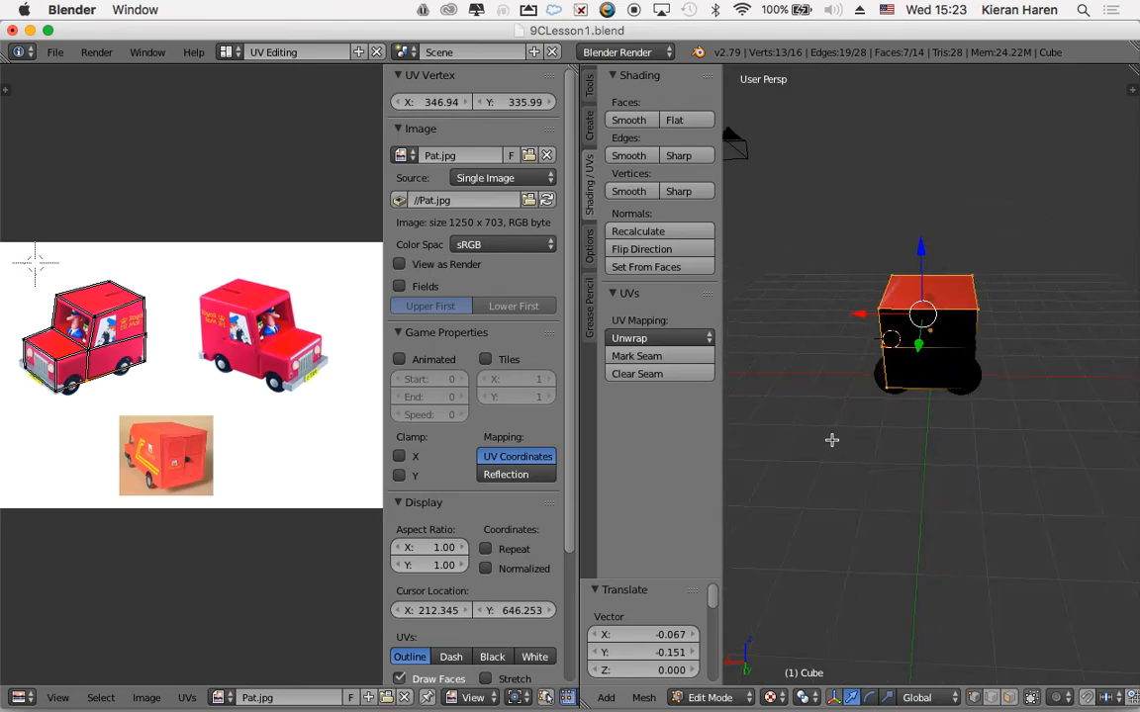
key(a)
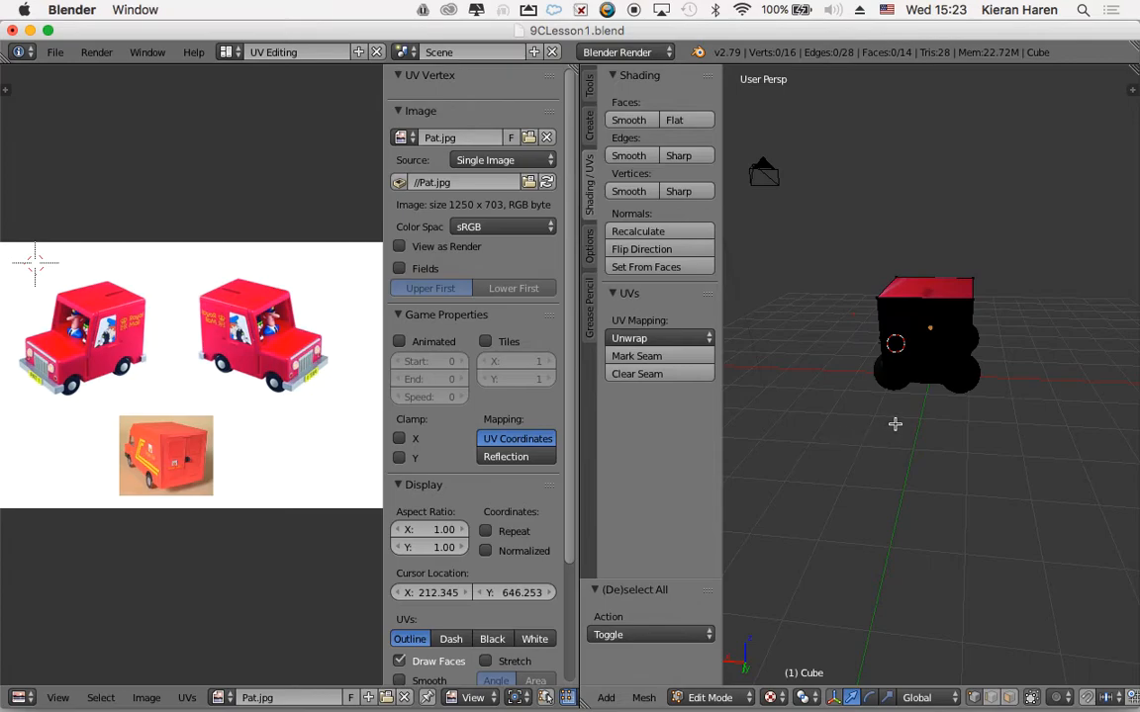
scroll(894, 423, left, 8)
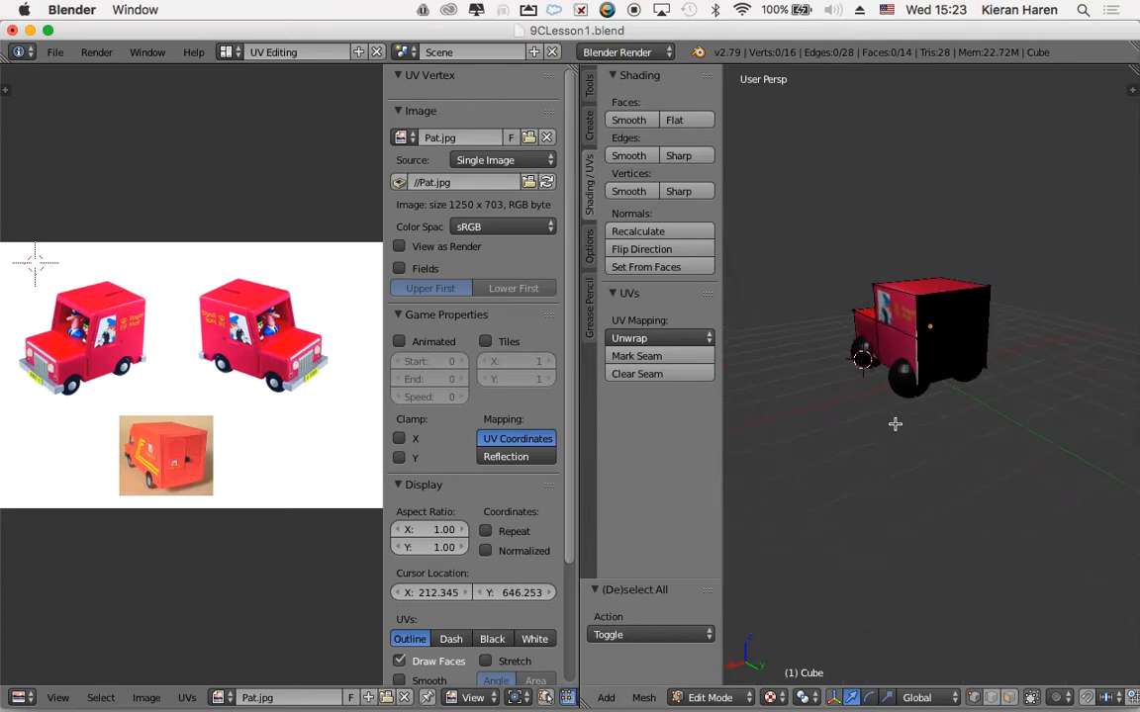
scroll(895, 423, down, 6)
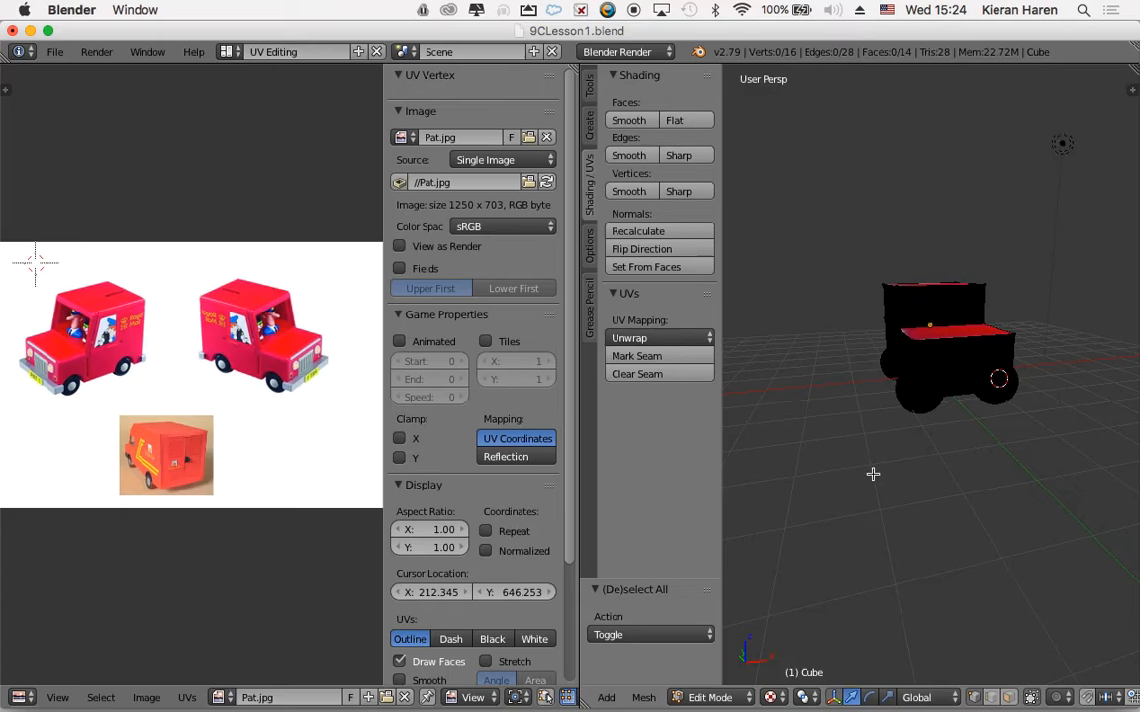
Leave Edit Mode, select the existing lamp above the van and move it about 0.63 along the Y axis
key(Tab)
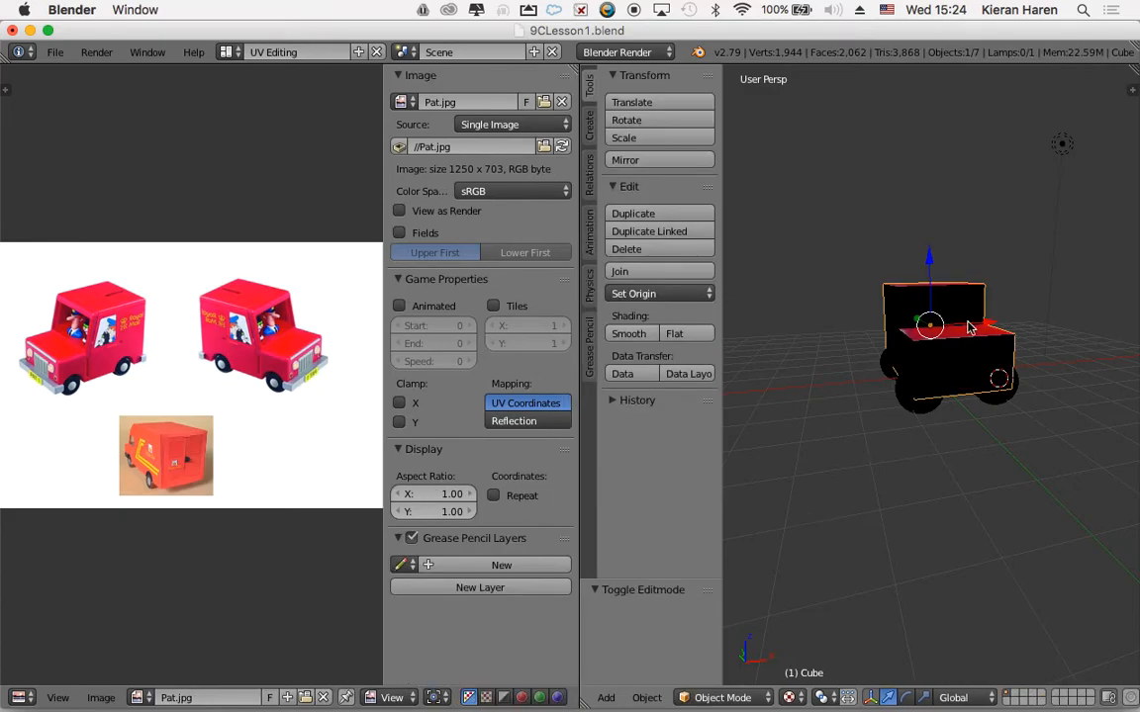
right_click(1064, 148)
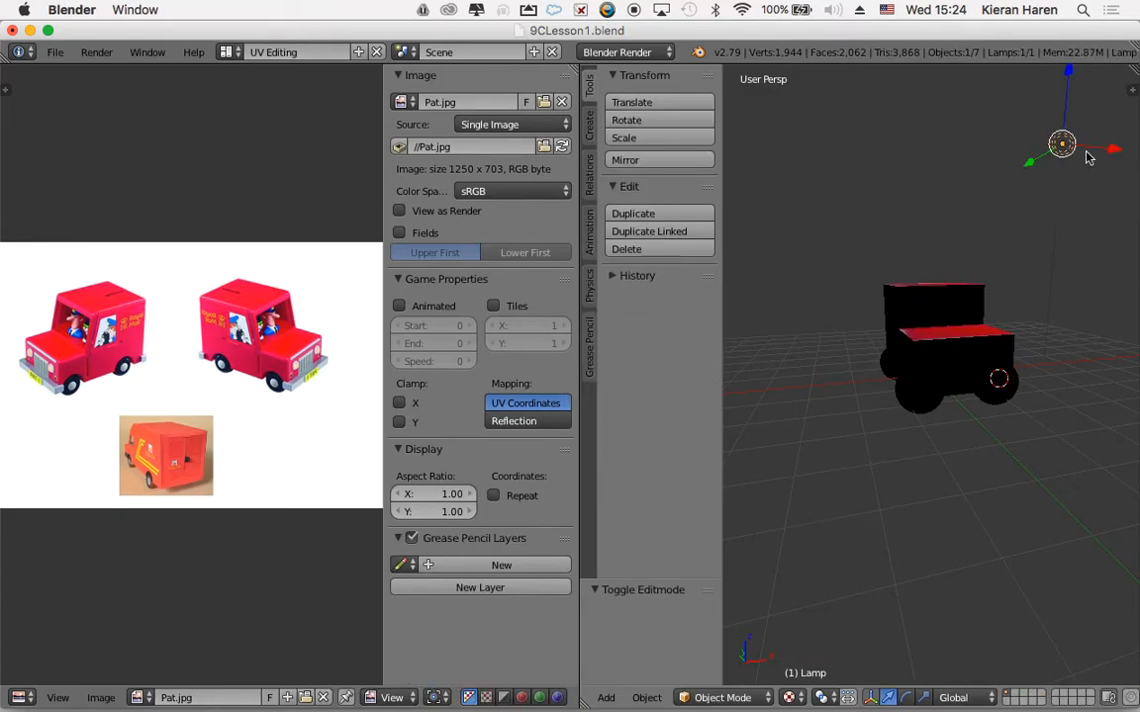
scroll(1025, 308, left, 10)
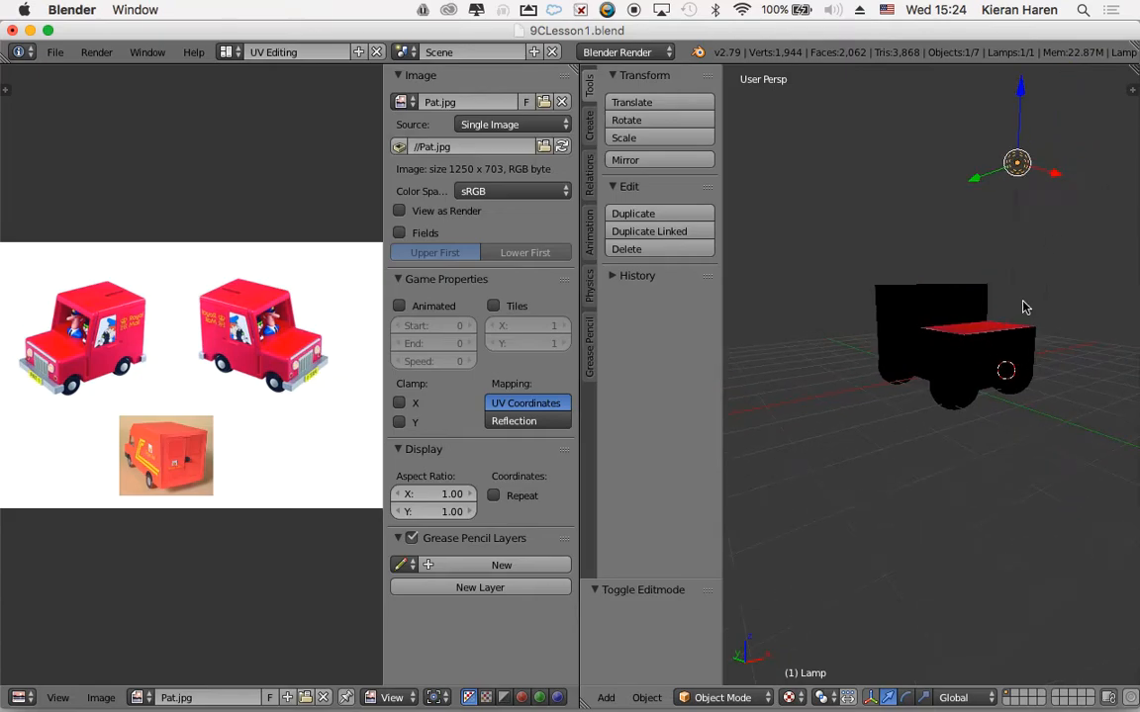
scroll(1025, 307, left, 10)
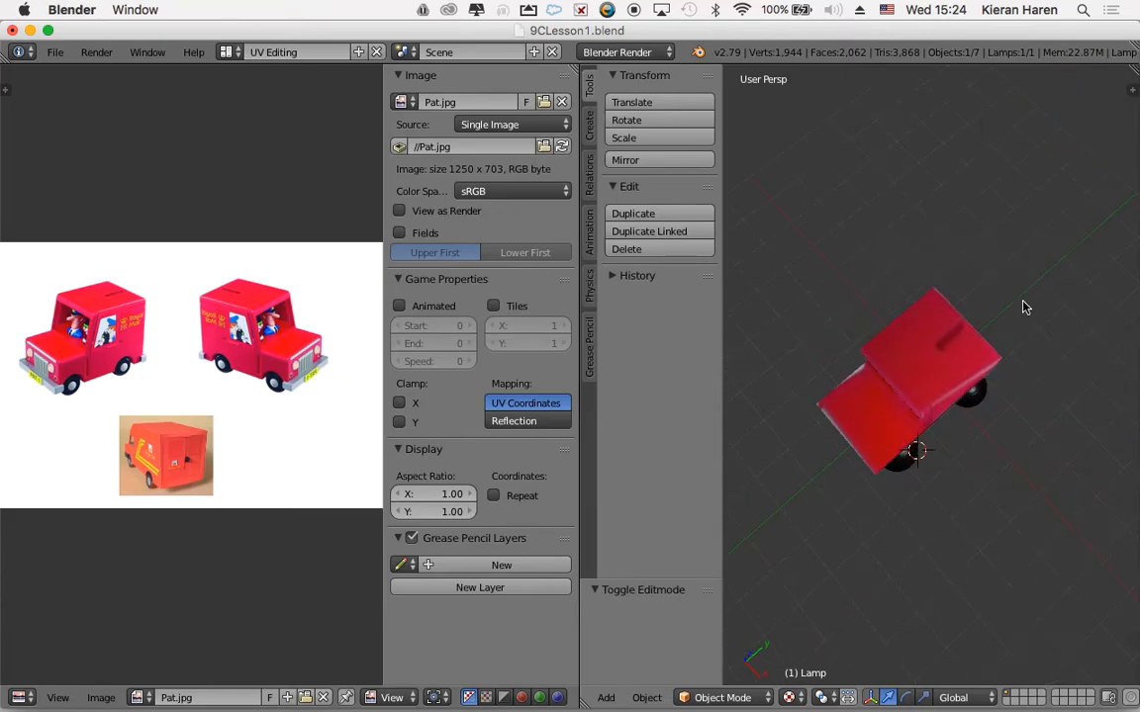
scroll(1025, 307, left, 10)
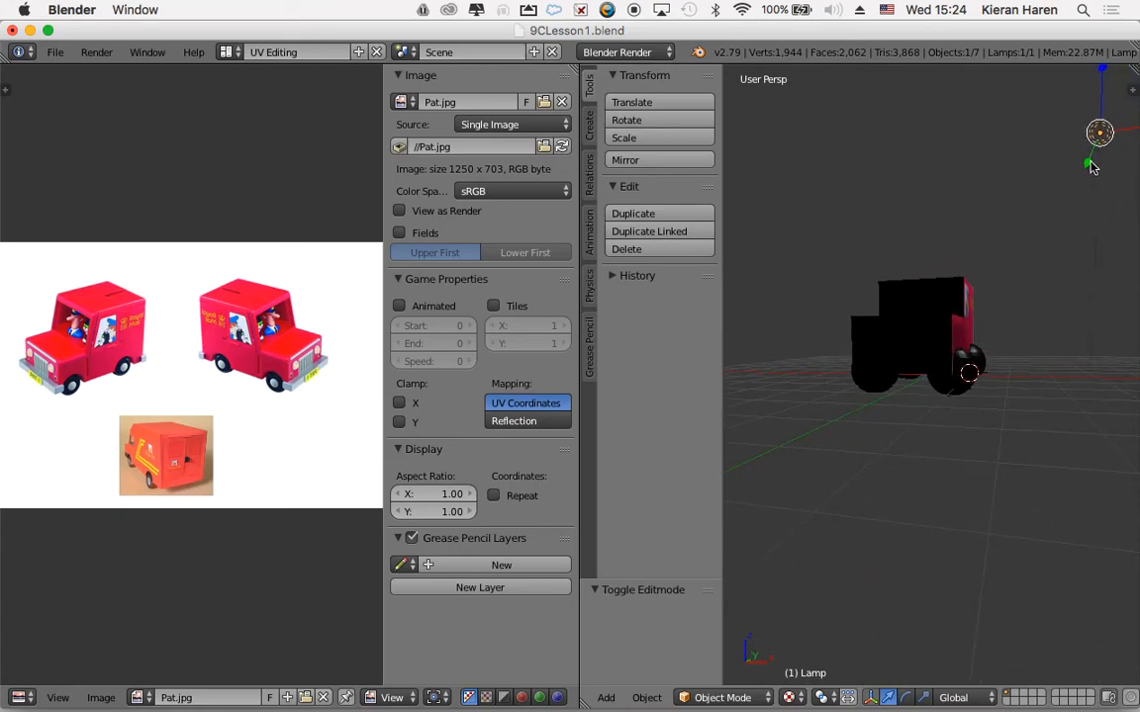
drag(1088, 160, 1086, 174)
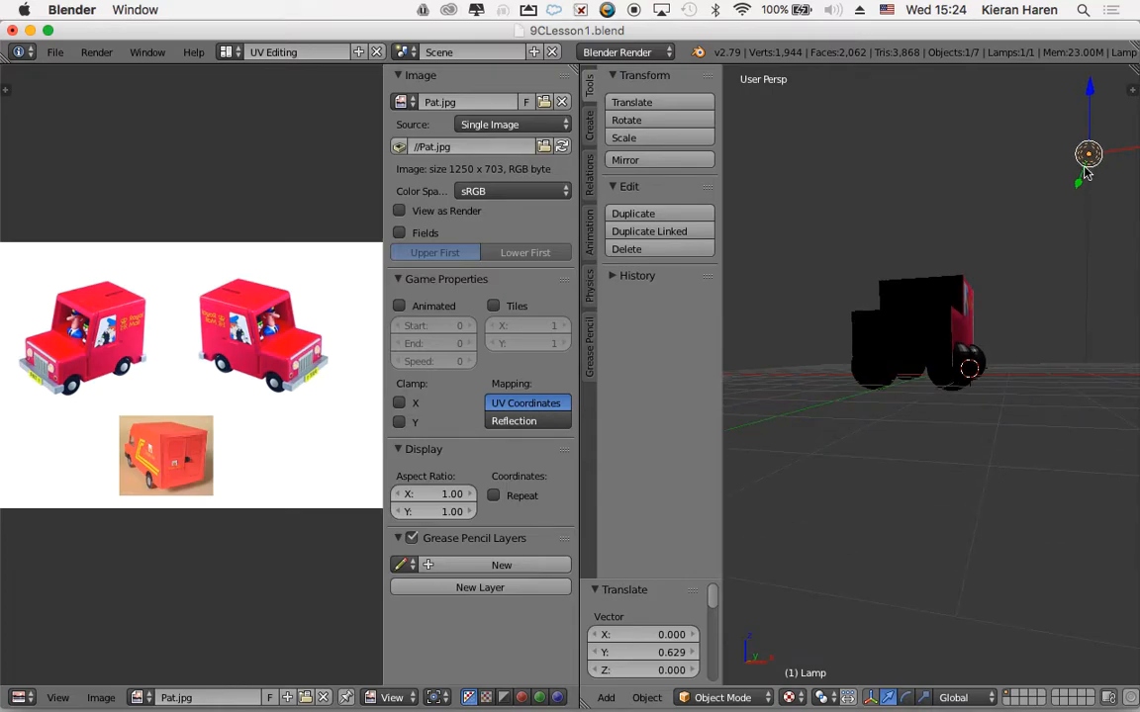
key(g)
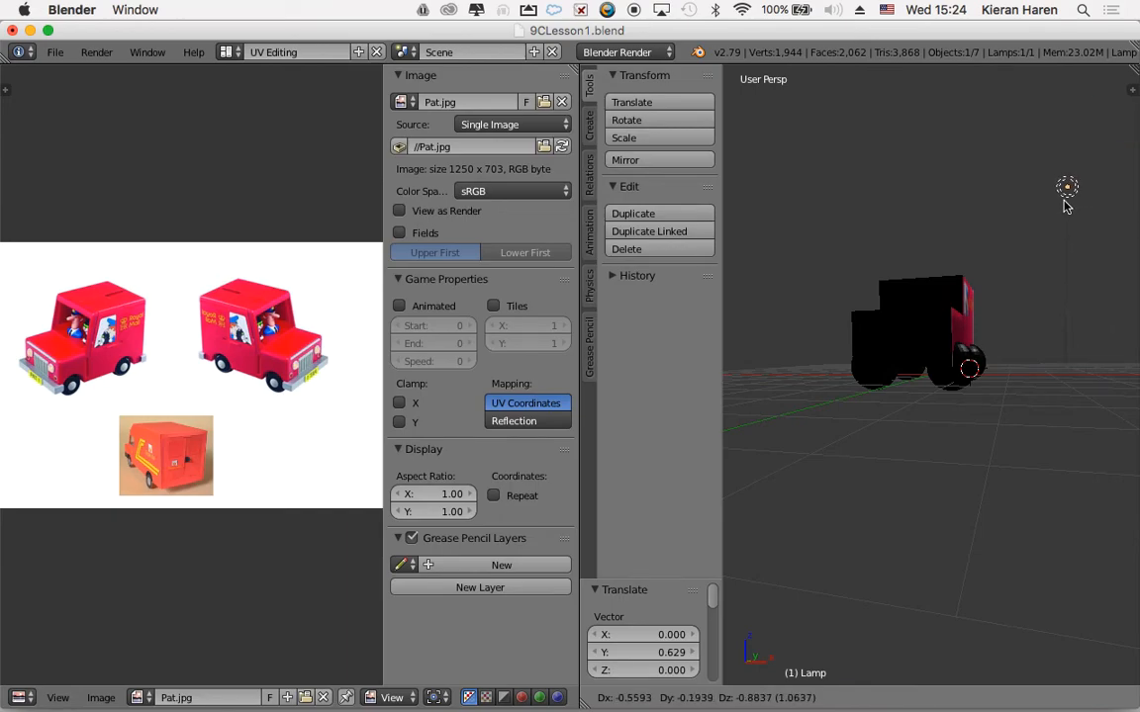
click(1064, 209)
Place the 3D cursor beside the van, add a Sun lamp there and check its light on the van
middle_drag(1065, 209, 1049, 319)
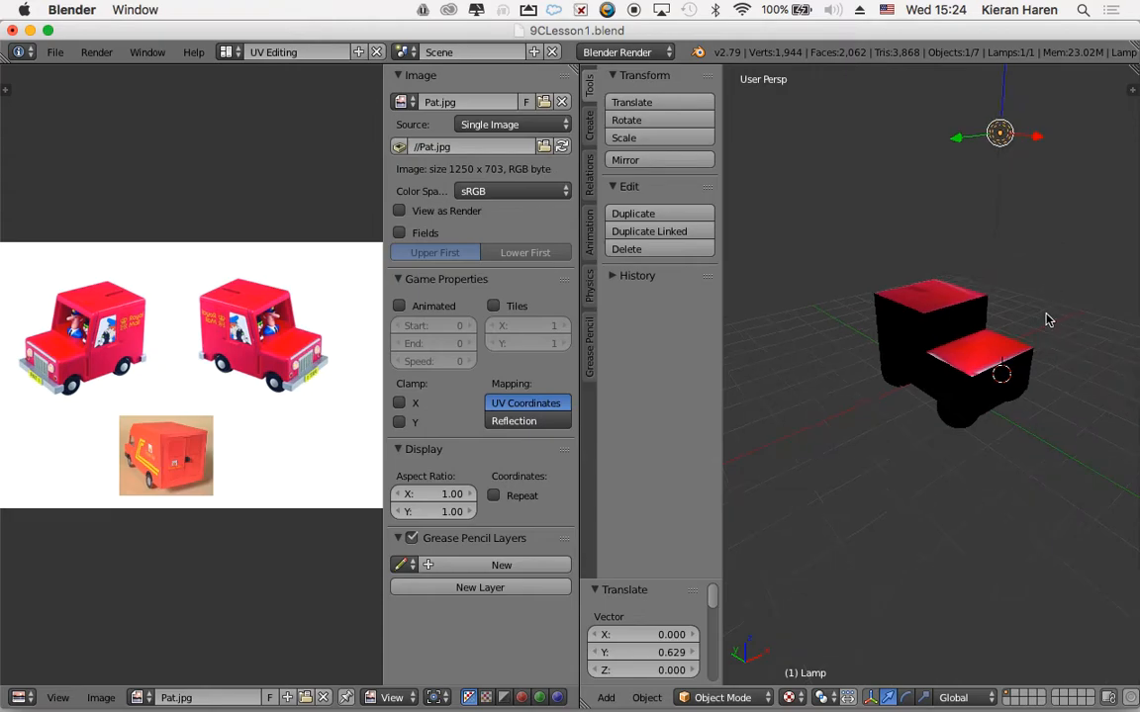
scroll(1049, 320, down, 5)
click(899, 374)
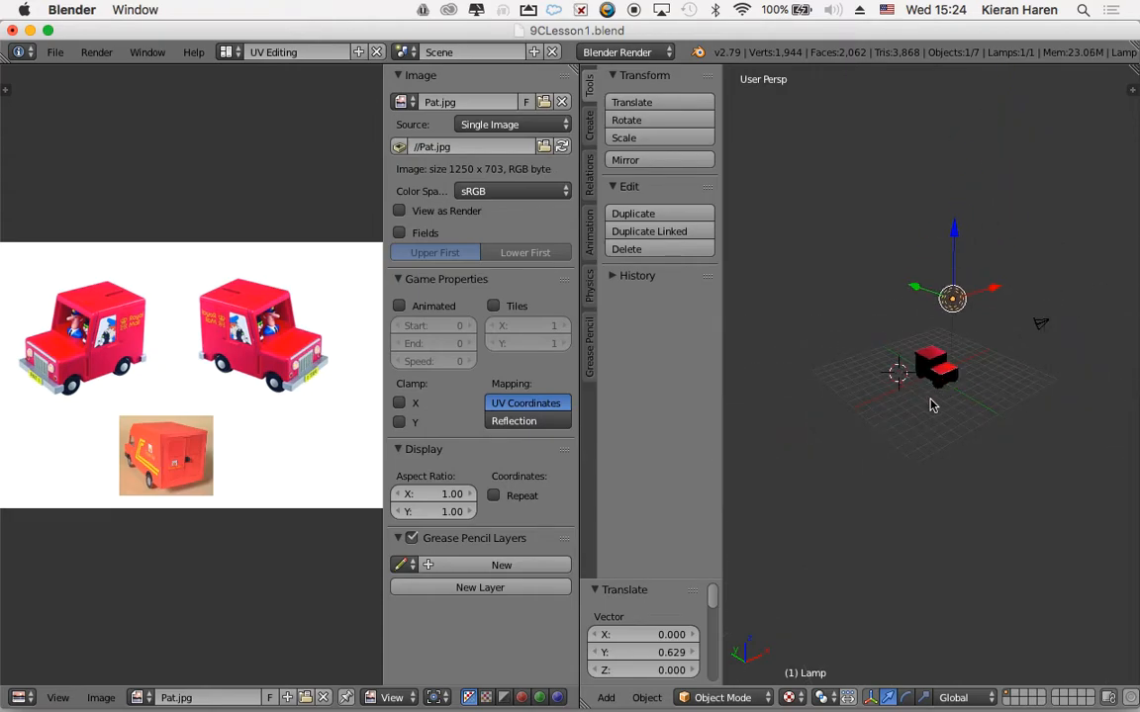
key(shift+a)
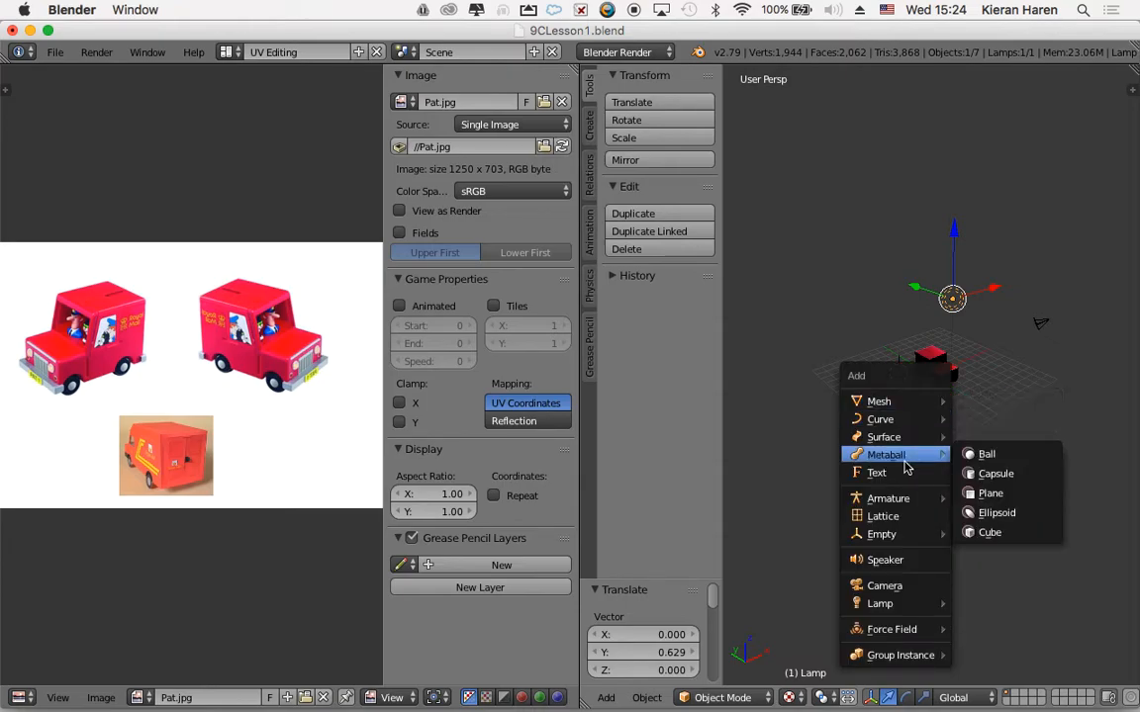
mouse_move(915, 603)
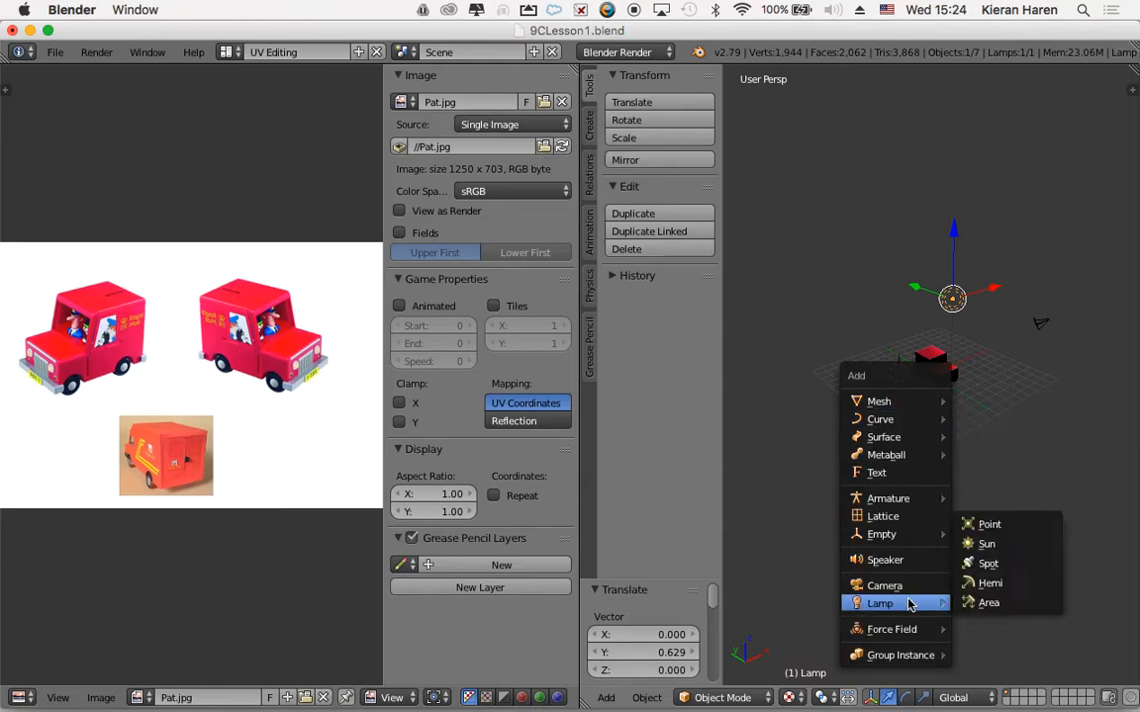
click(994, 547)
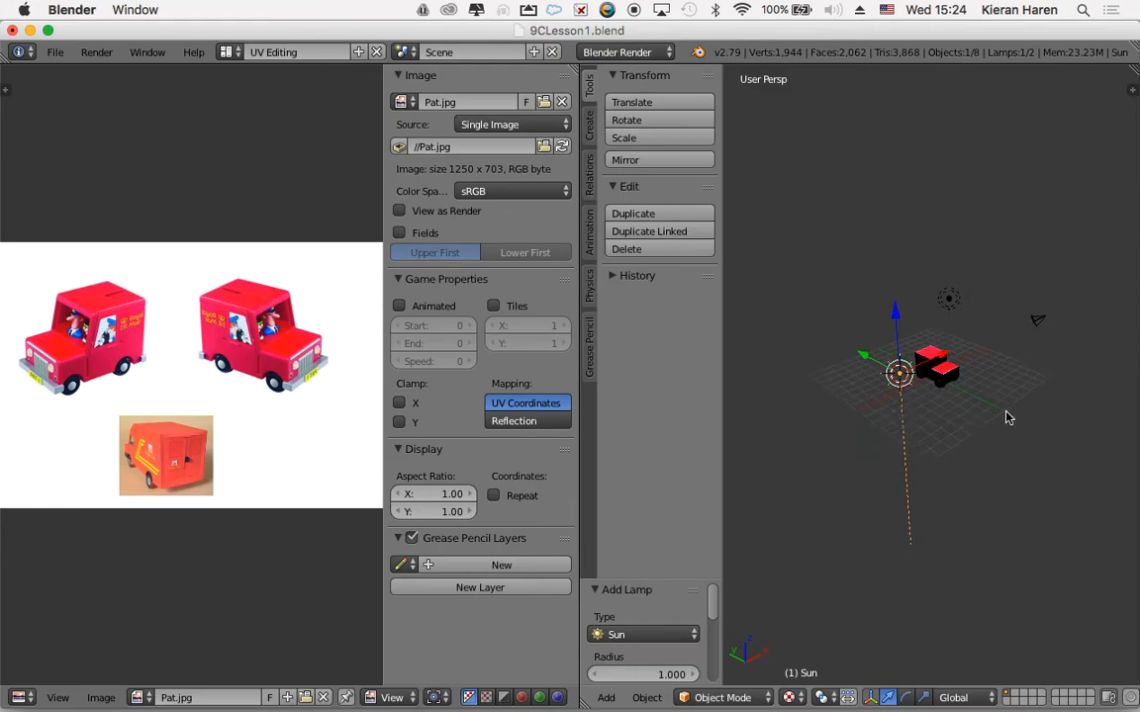
scroll(1006, 419, right, 10)
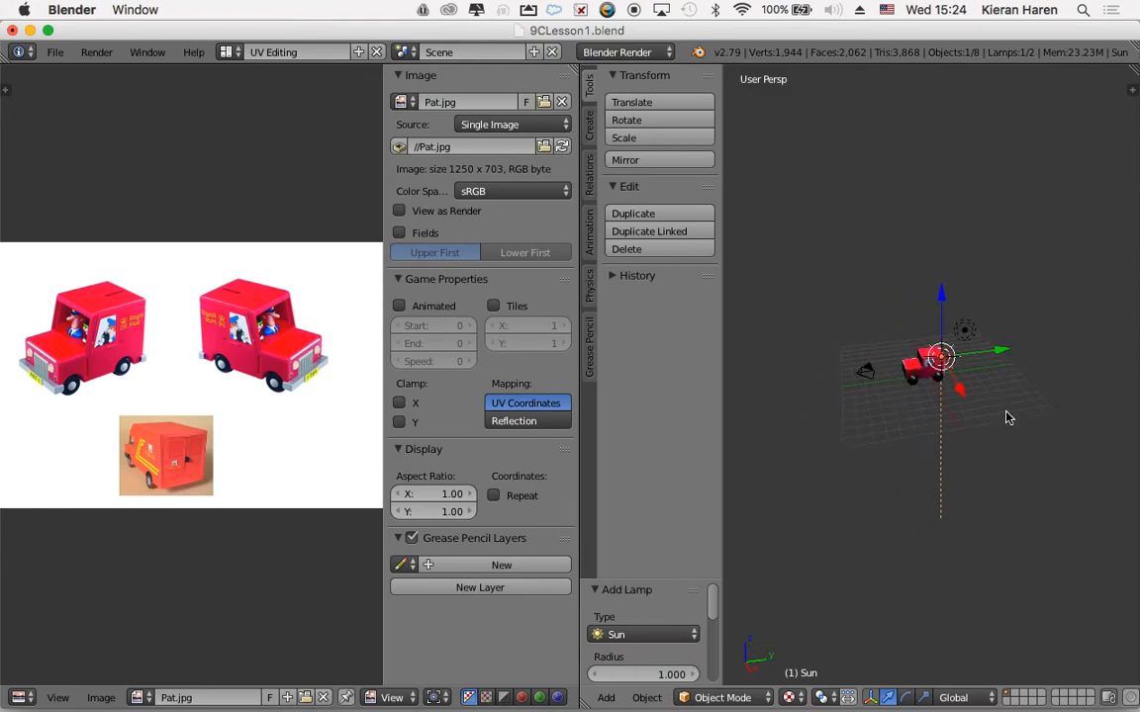
scroll(1007, 418, right, 3)
scroll(928, 409, right, 3)
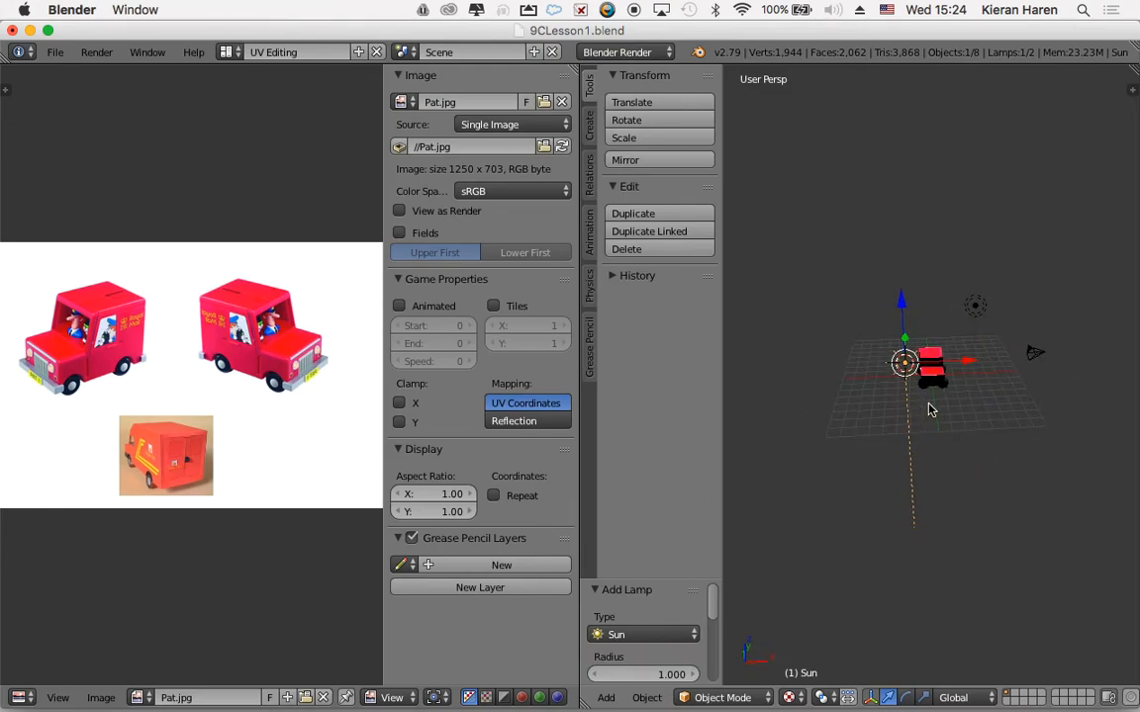
scroll(956, 398, up, 10)
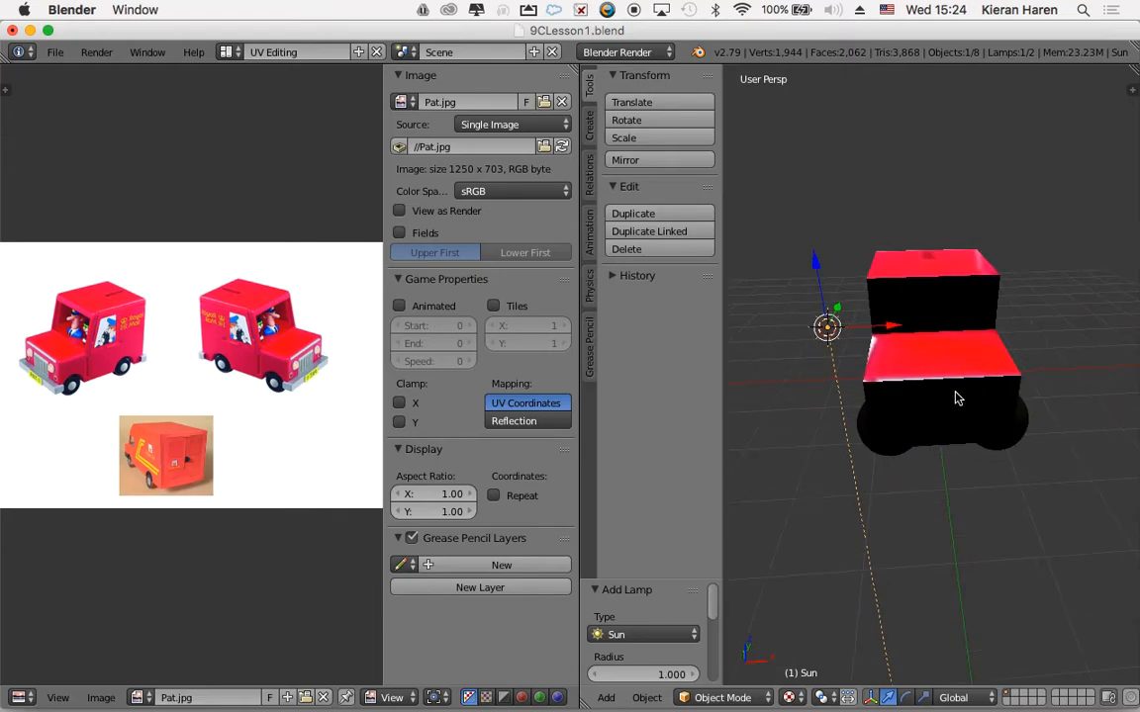
Select the van body and enter Edit Mode on its mesh
scroll(956, 398, right, 10)
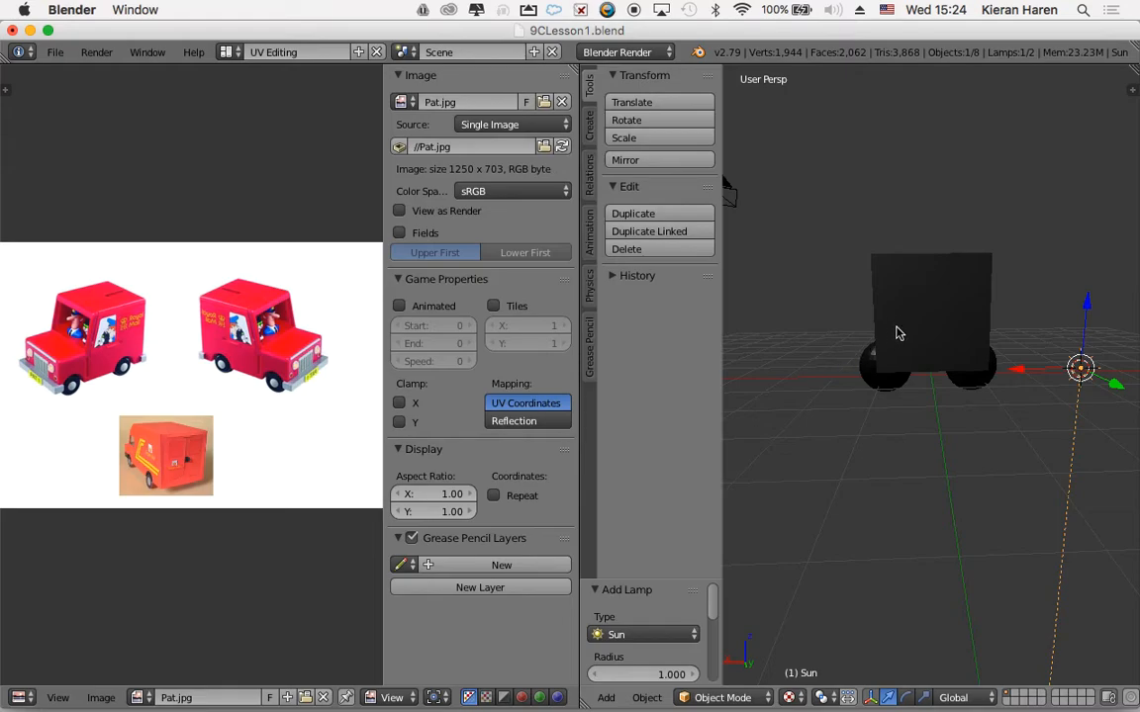
right_click(897, 334)
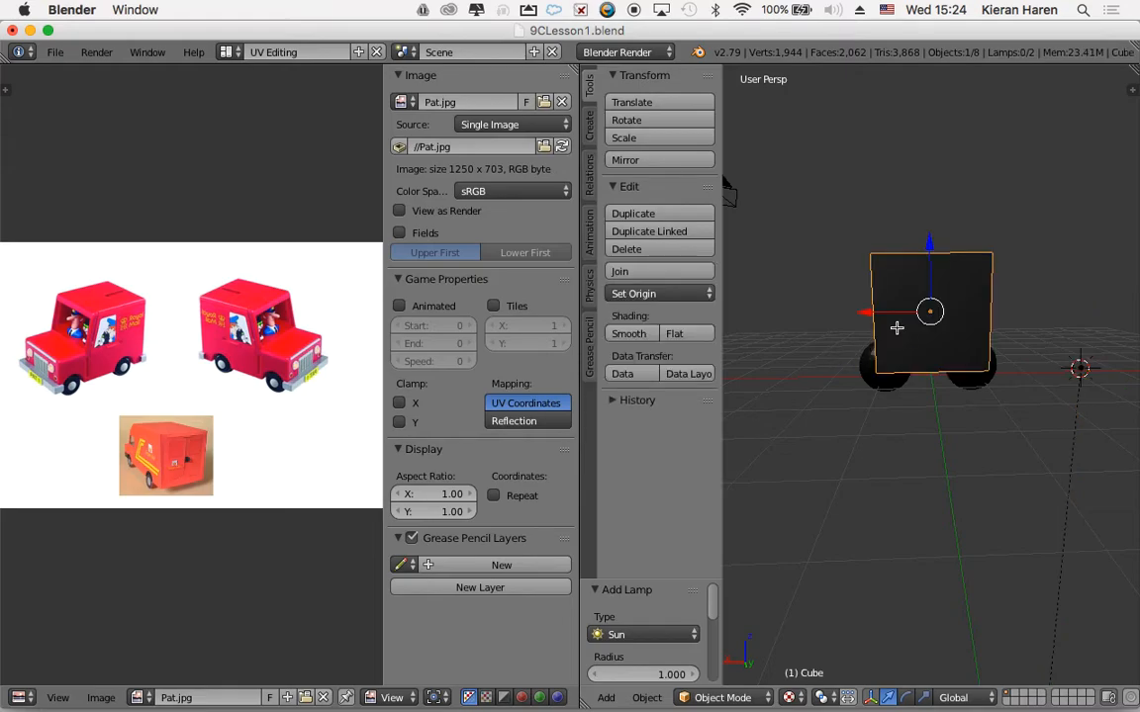
key(Tab)
scroll(891, 342, left, 10)
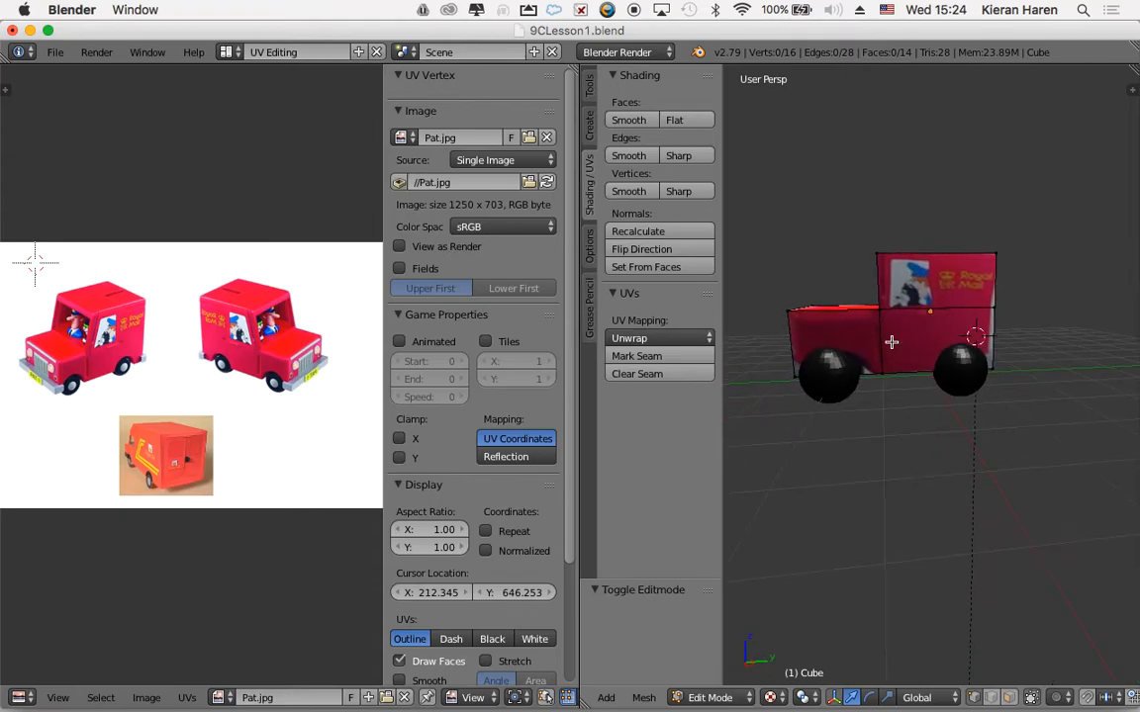
scroll(892, 341, right, 8)
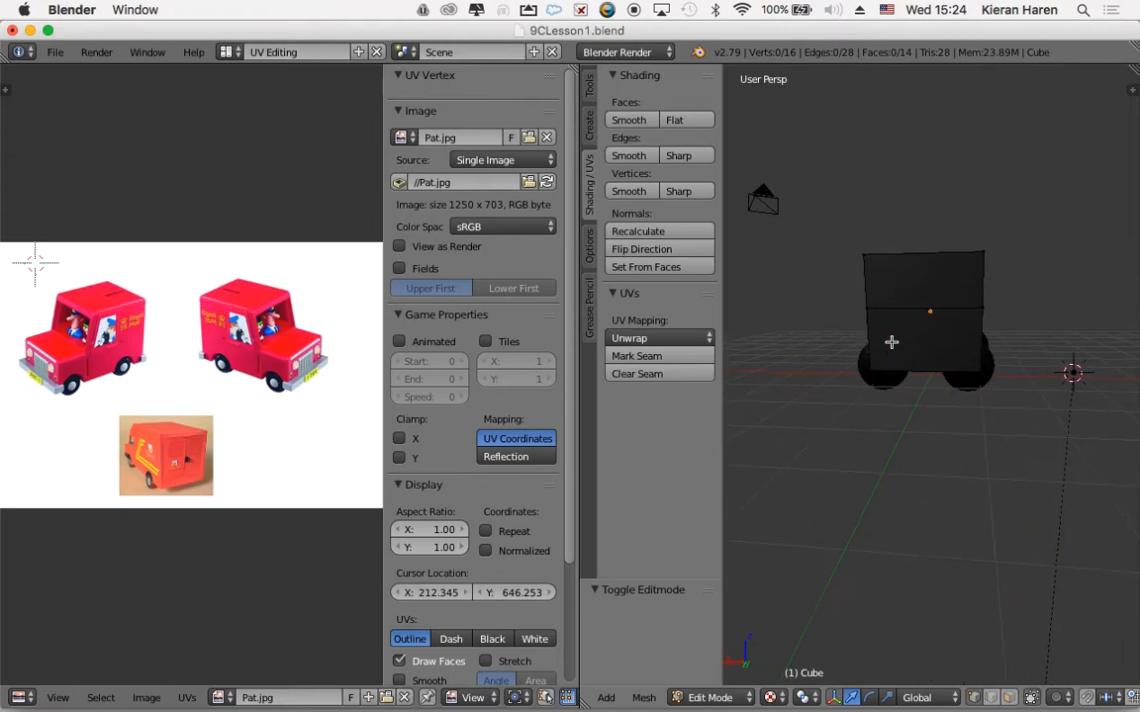
scroll(891, 342, right, 3)
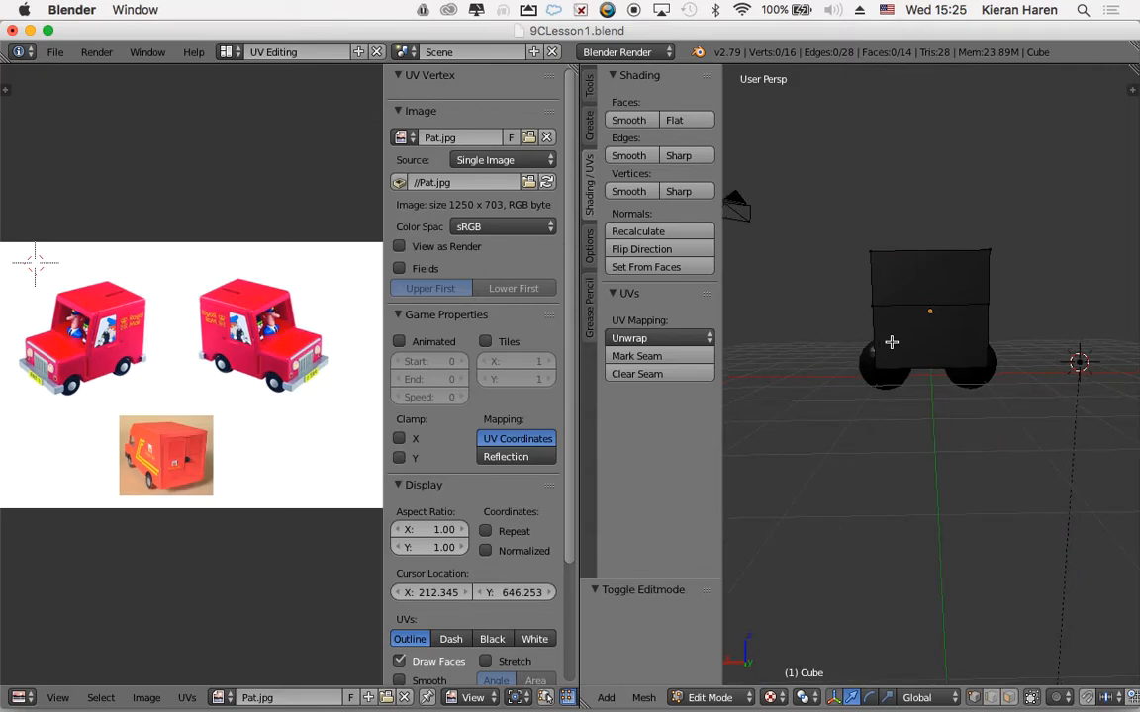
Box-select the two faces at the van's rear, inspect them against the textured sides and deselect everything
key(b)
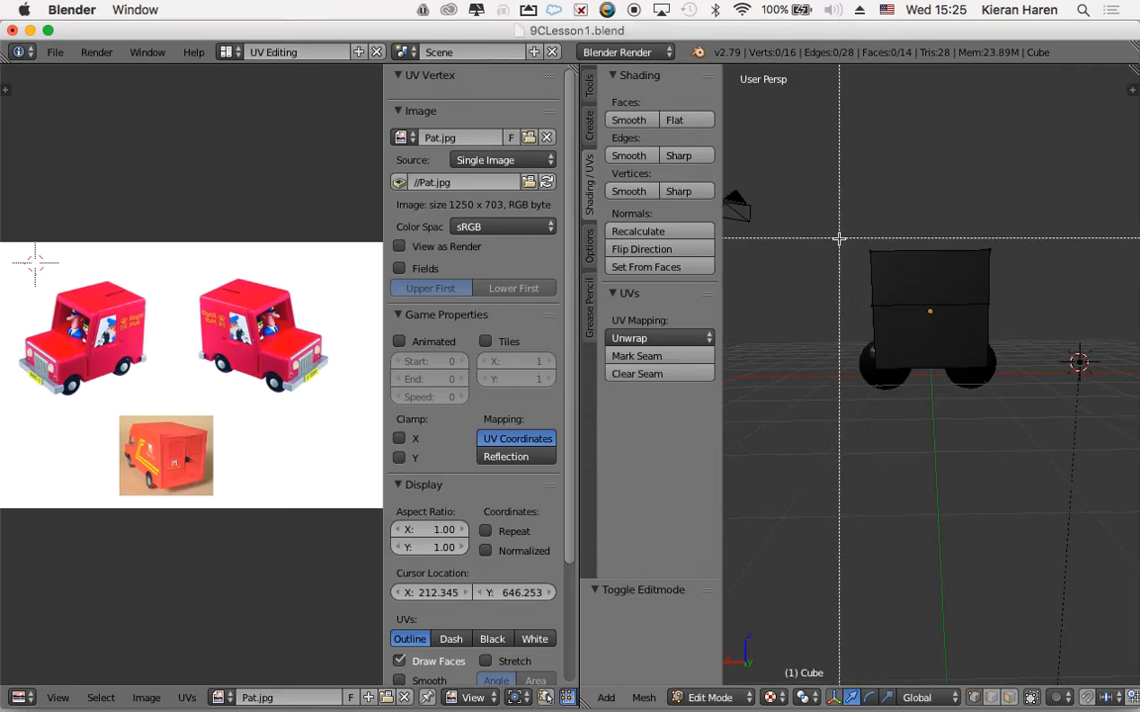
drag(839, 239, 1012, 384)
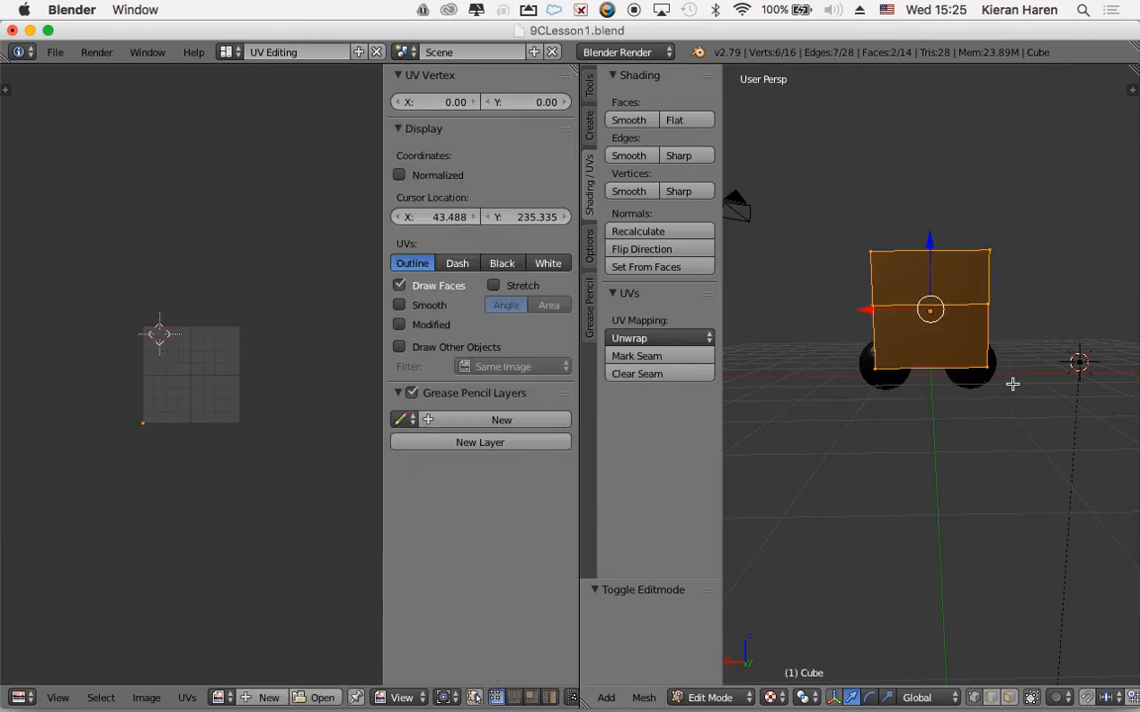
scroll(1025, 369, right, 10)
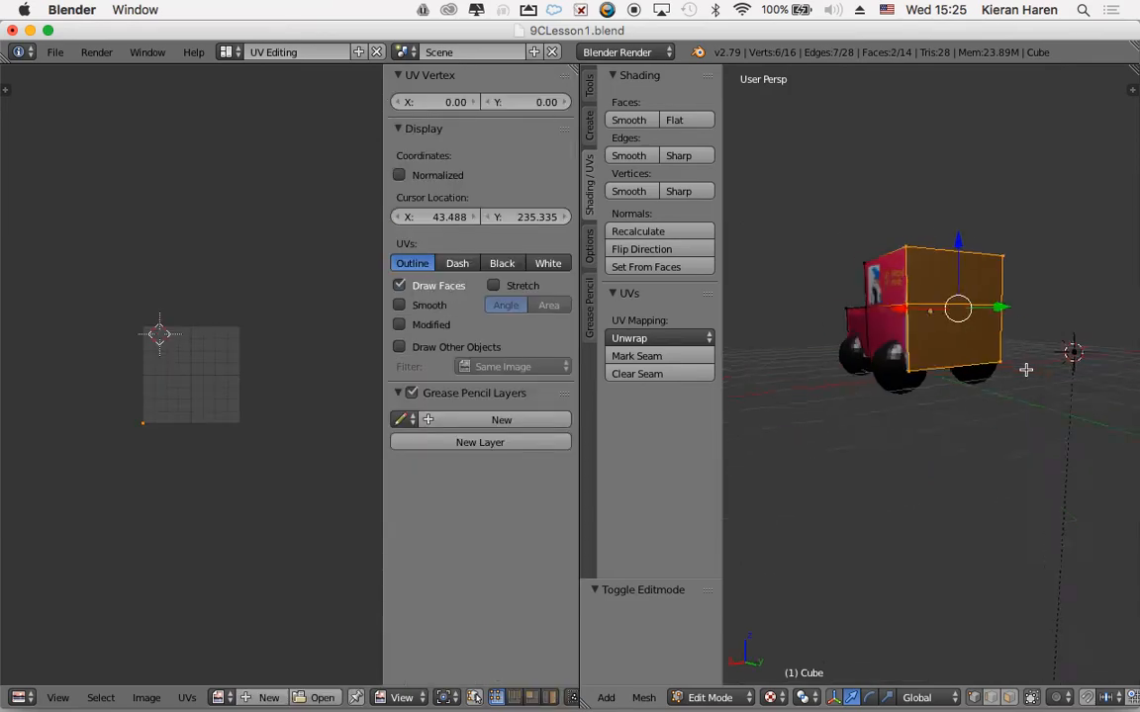
scroll(1025, 369, right, 15)
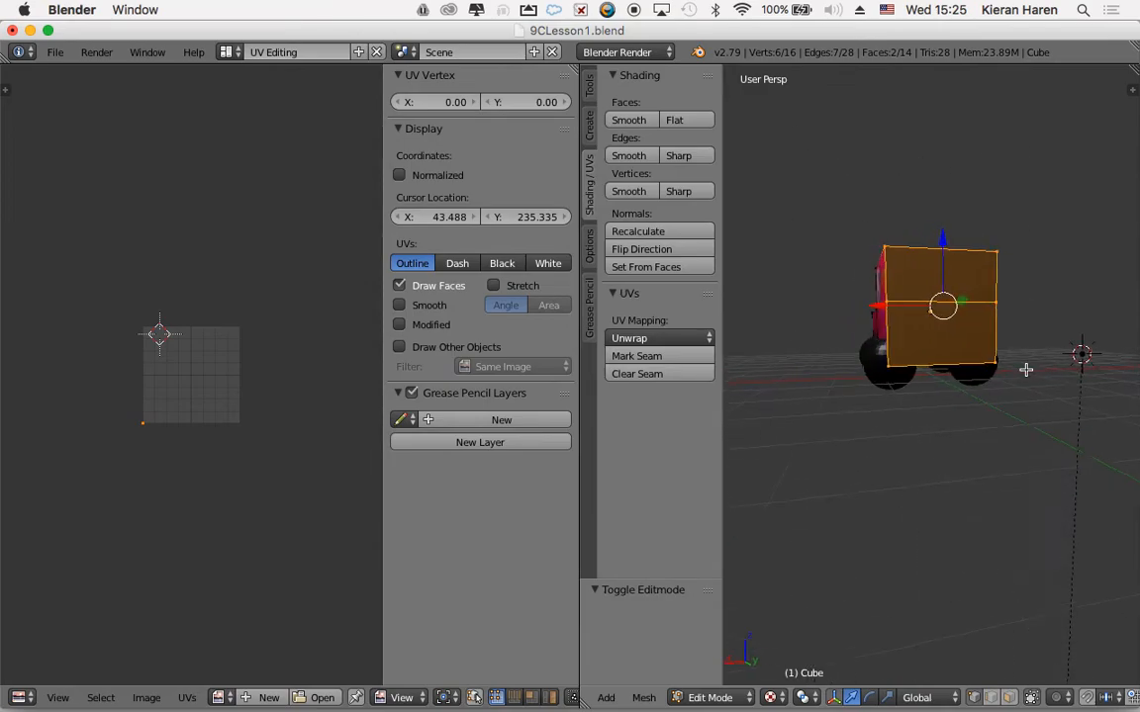
scroll(1025, 369, right, 15)
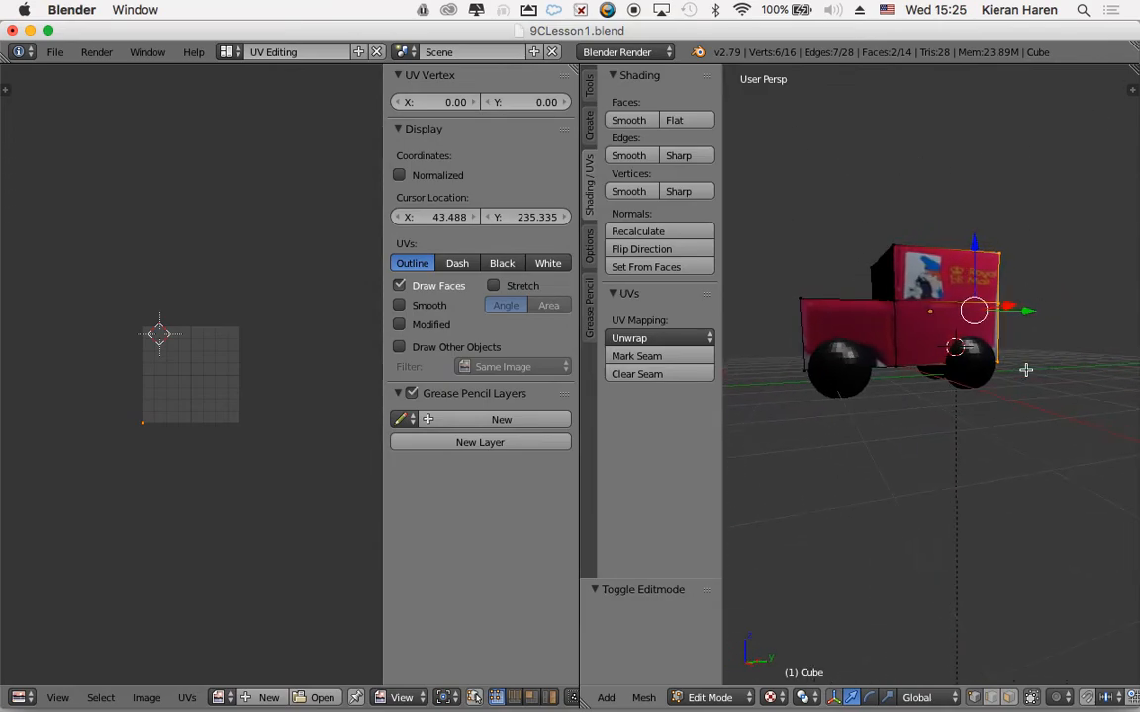
scroll(1025, 369, right, 15)
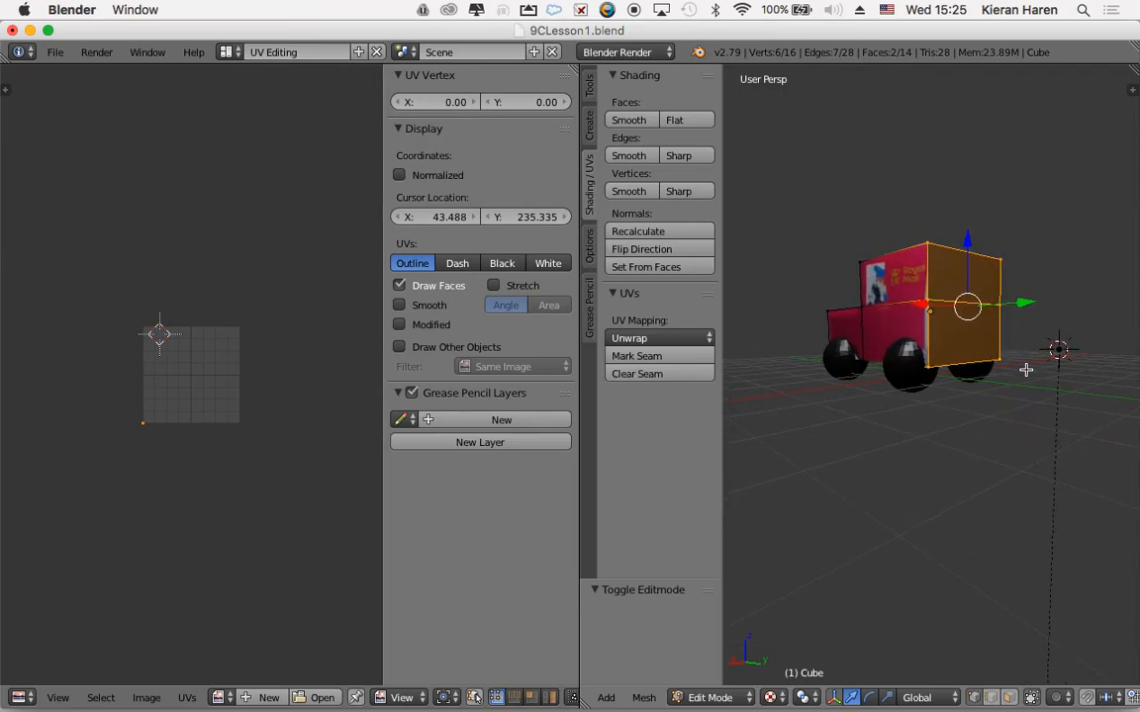
key(a)
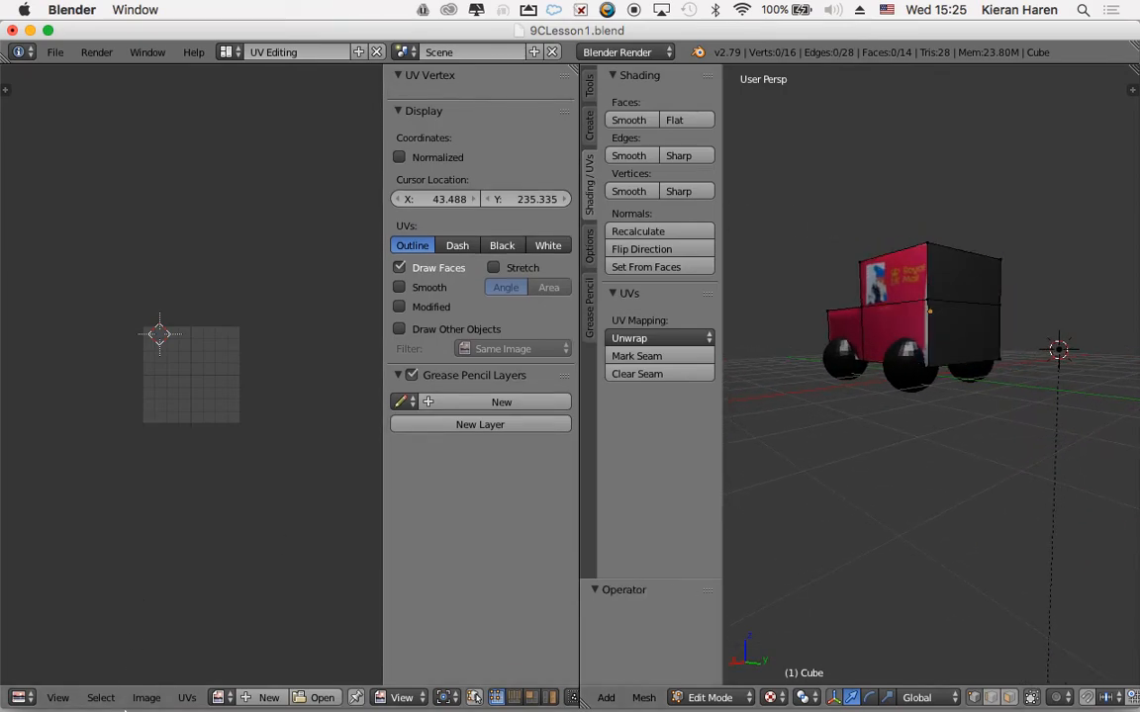
Leave Edit Mode, open Pat.jpg in the UV/Image Editor and check the van's side and rear against it
click(143, 698)
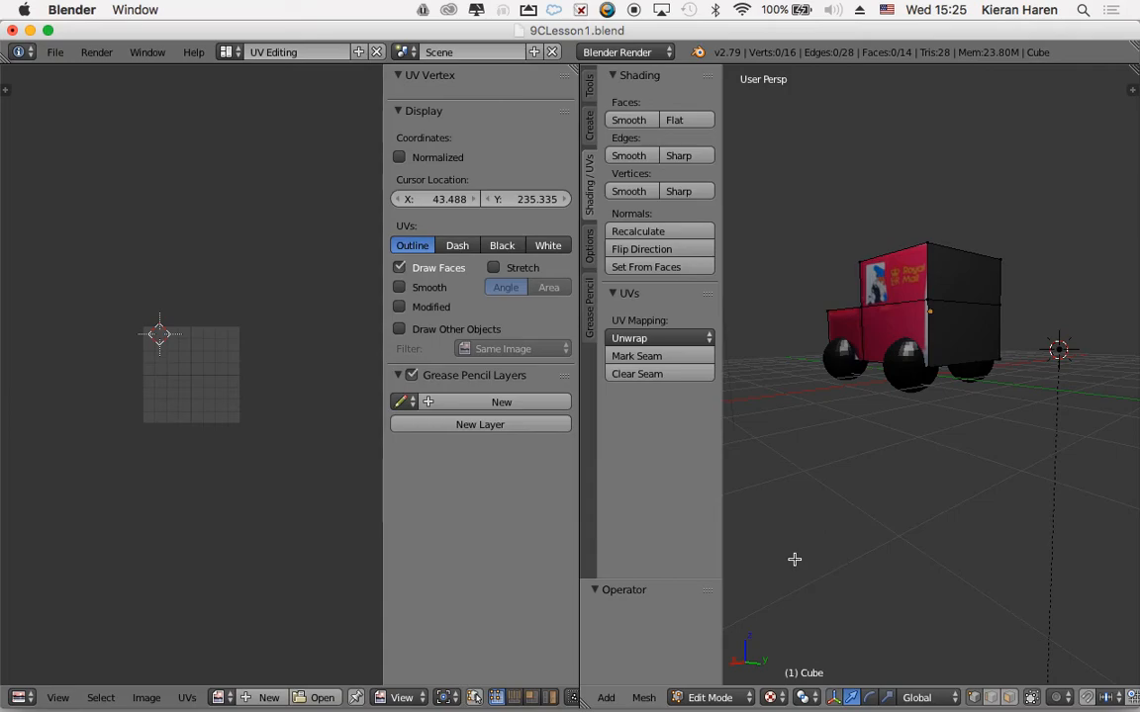
key(Tab)
scroll(832, 418, left, 10)
click(236, 697)
click(256, 323)
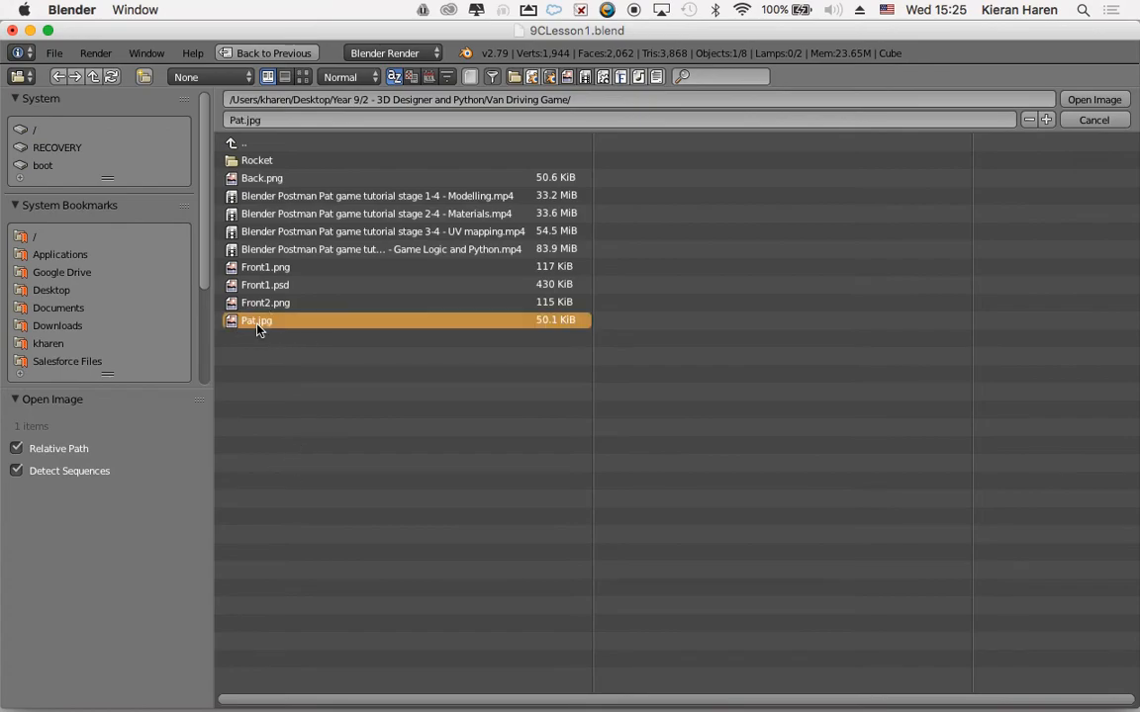
click(1088, 103)
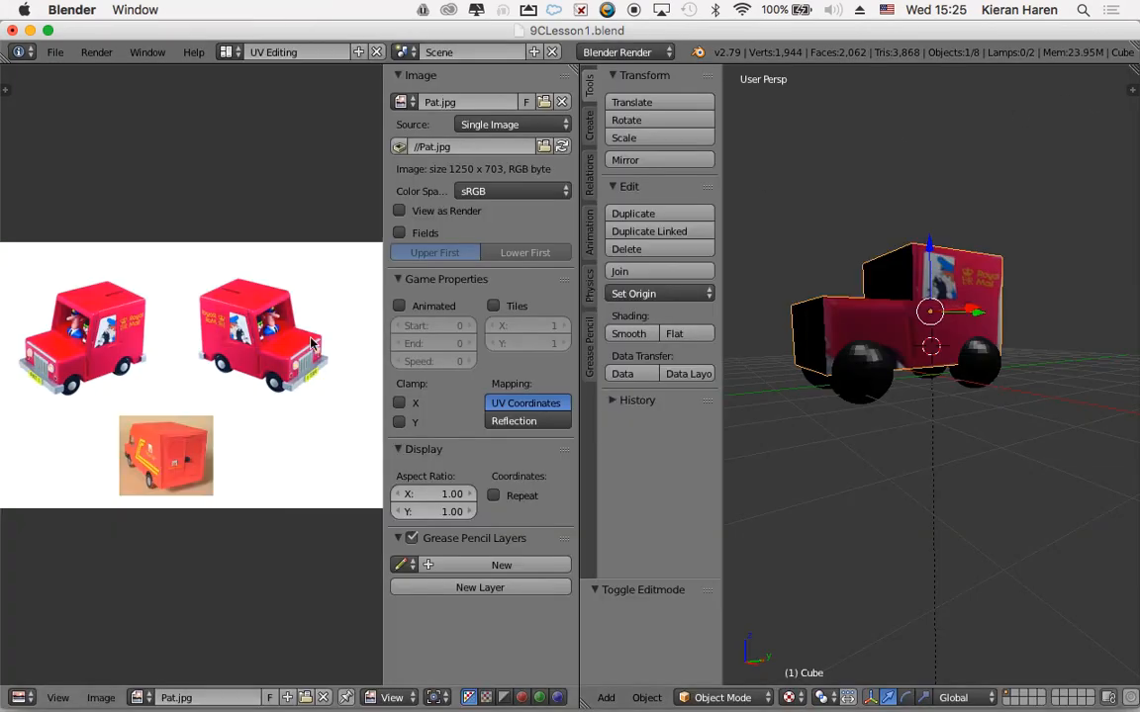
scroll(996, 348, left, 10)
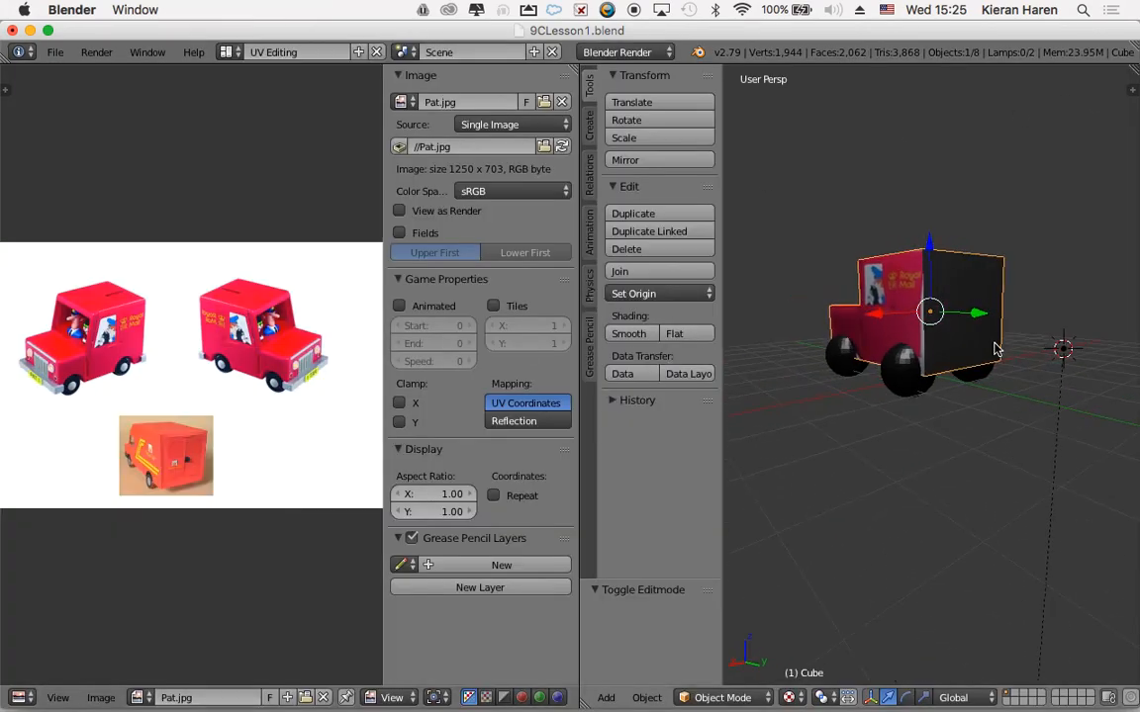
scroll(996, 348, left, 3)
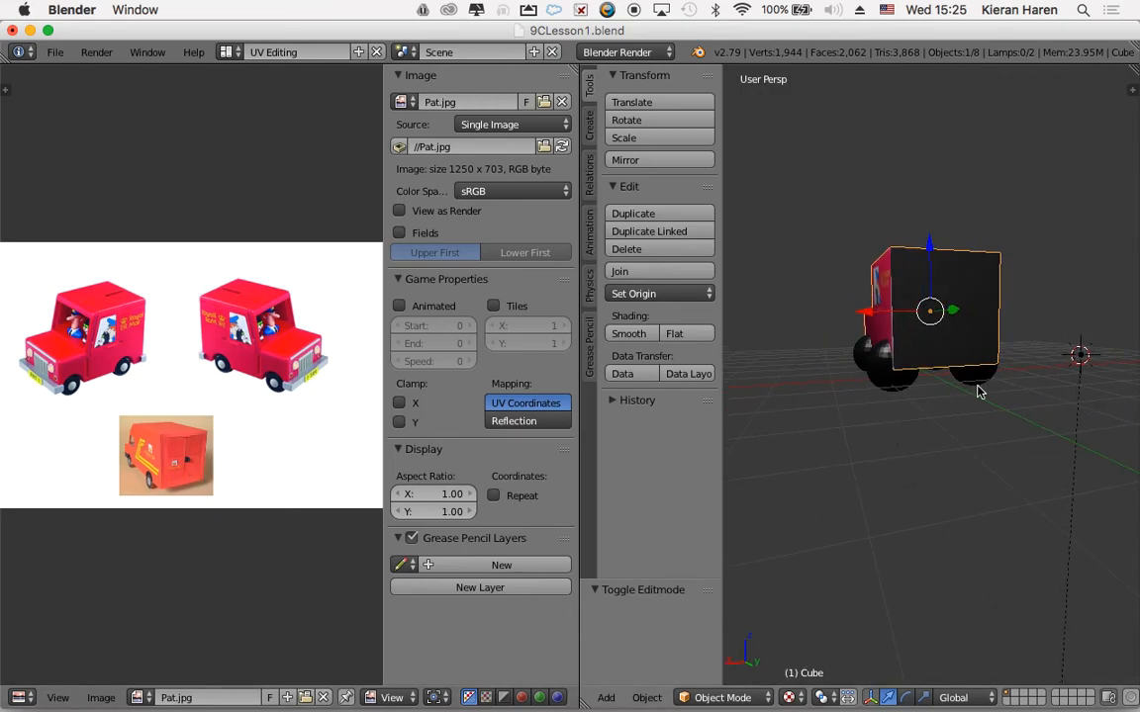
scroll(977, 391, left, 3)
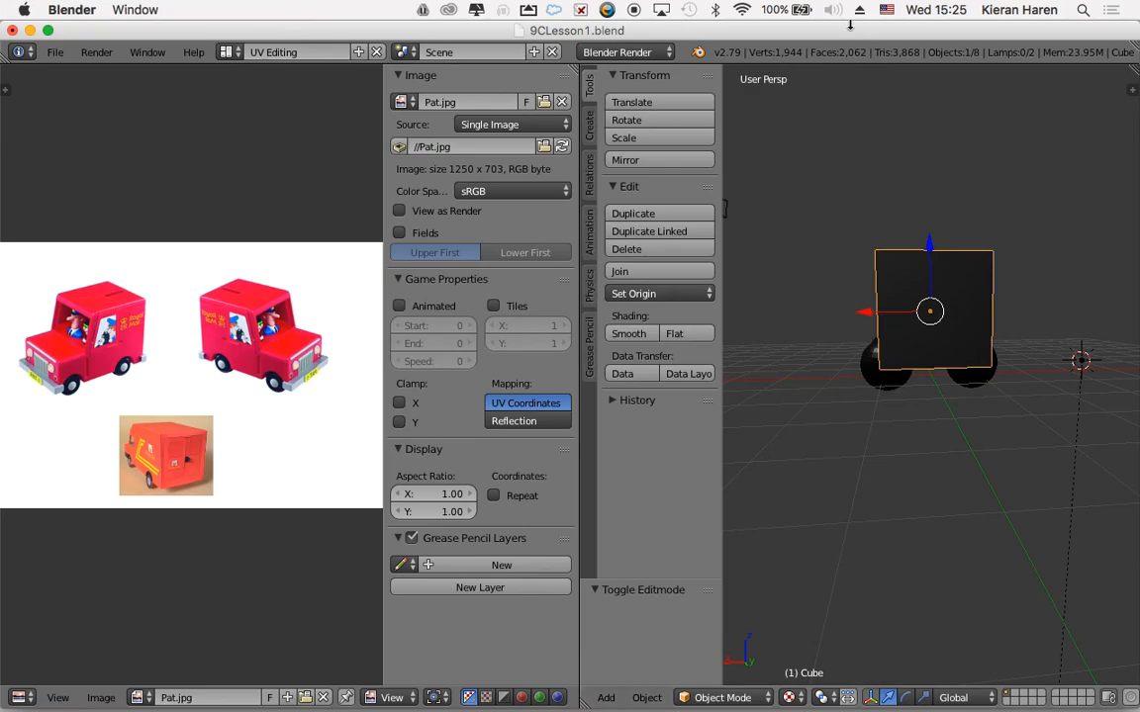